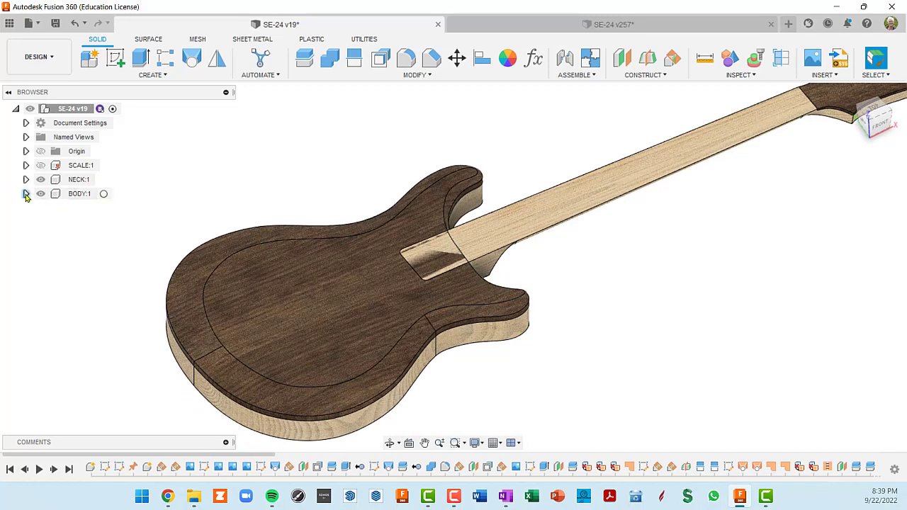
Activate the BODY component and show its reference canvas, hiding the NECK component.
{"action": "left_click", "coordinate": [104, 194]}
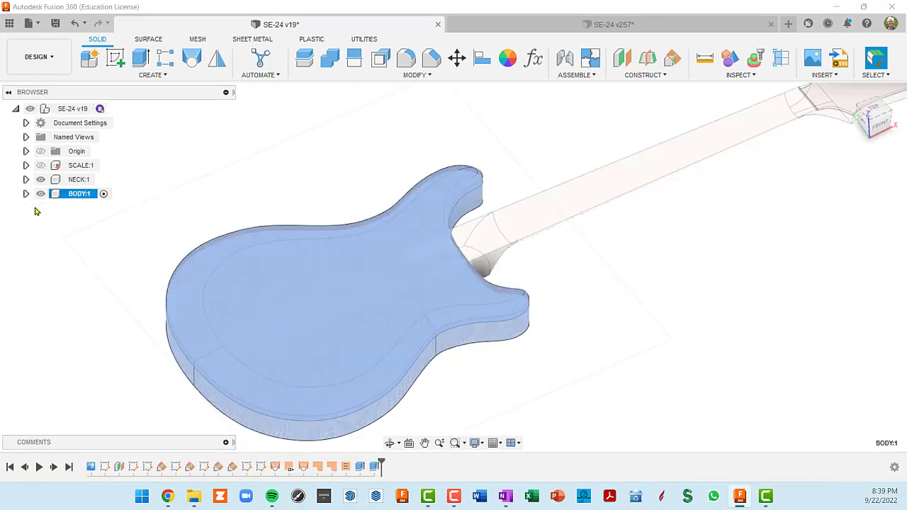
{"action": "left_click", "coordinate": [26, 194]}
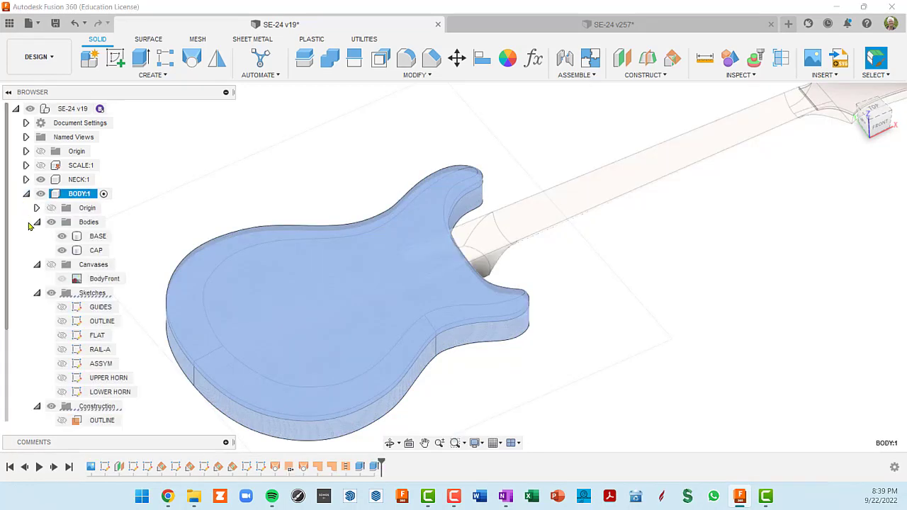
{"action": "left_click", "coordinate": [51, 265]}
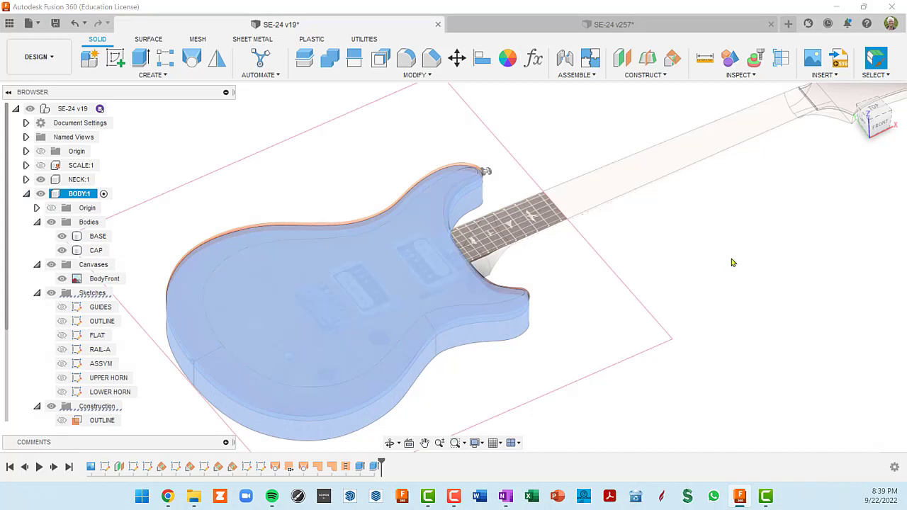
{"action": "left_click", "coordinate": [733, 260]}
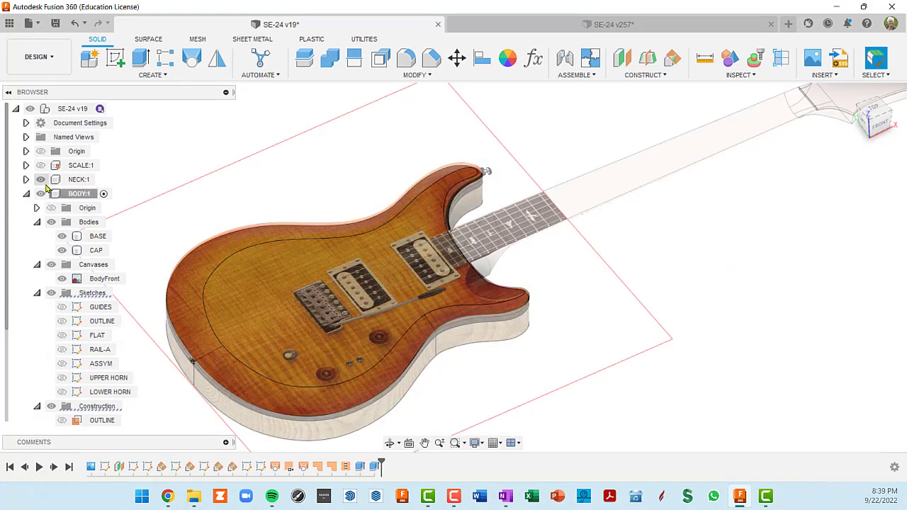
{"action": "left_click", "coordinate": [40, 179]}
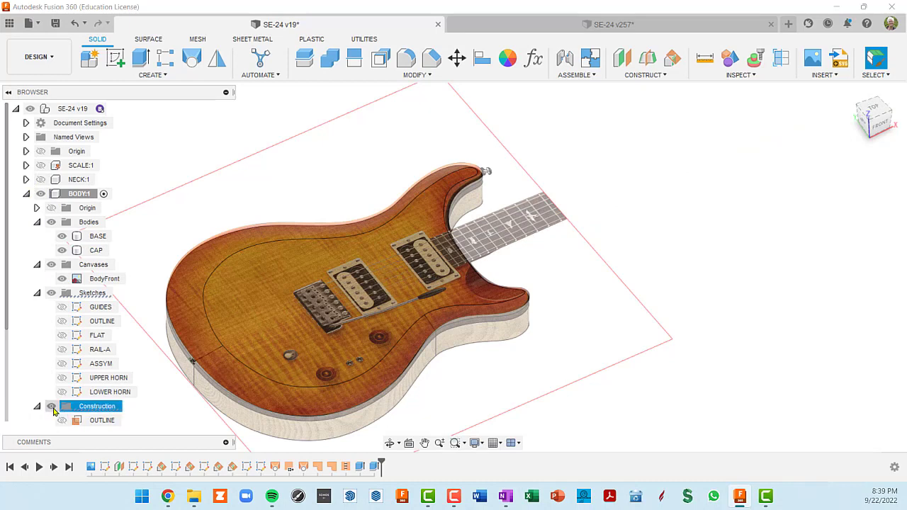
Examine the scooped neck-access cutaway on the lower horn in the reference image against the modeled body.
{"action": "scroll", "coordinate": [67, 408], "scroll_direction": "down", "scroll_amount": 2}
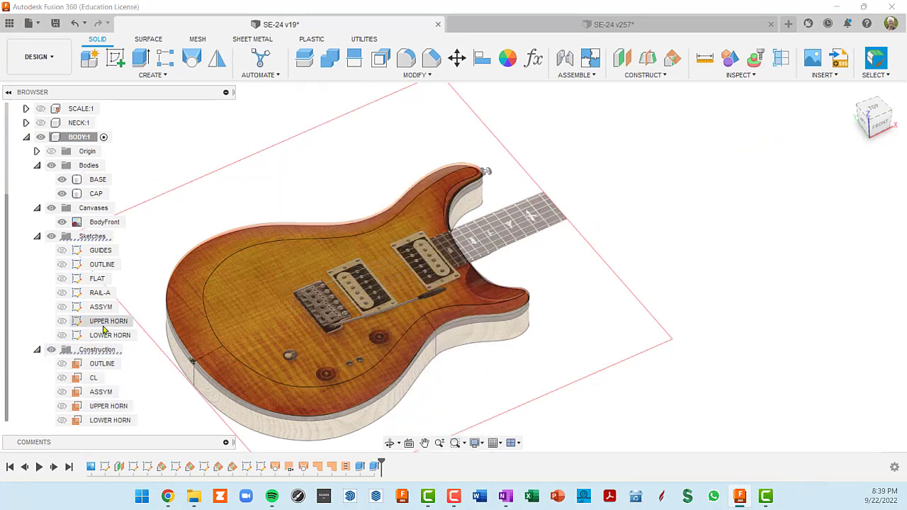
{"action": "middle_click_drag", "start_coordinate": [617, 267], "coordinate": [716, 274], "text": "shift"}
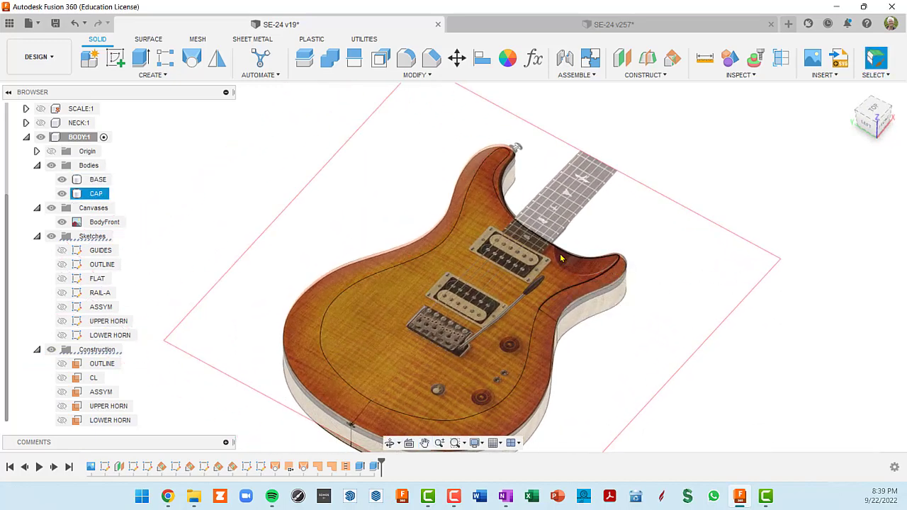
{"action": "middle_click_drag", "start_coordinate": [570, 277], "coordinate": [574, 276], "text": "shift"}
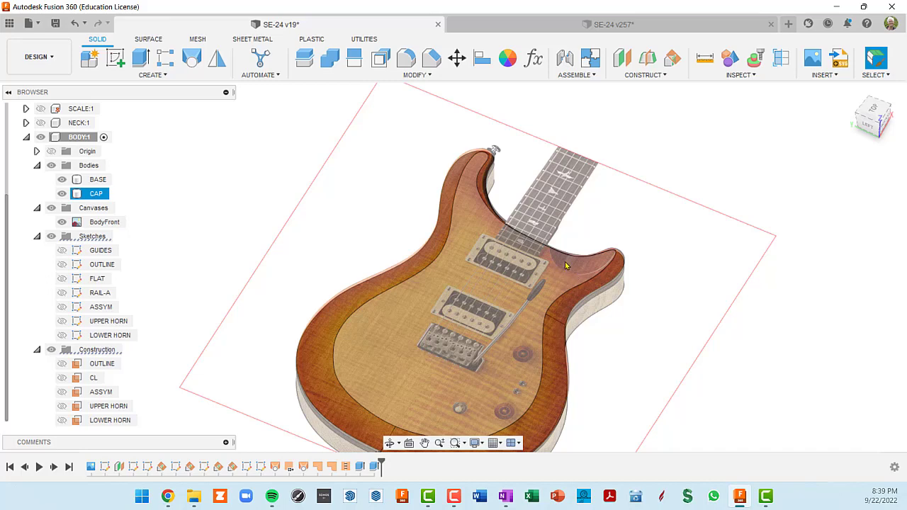
{"action": "middle_click_drag", "start_coordinate": [565, 263], "coordinate": [568, 265], "text": "shift"}
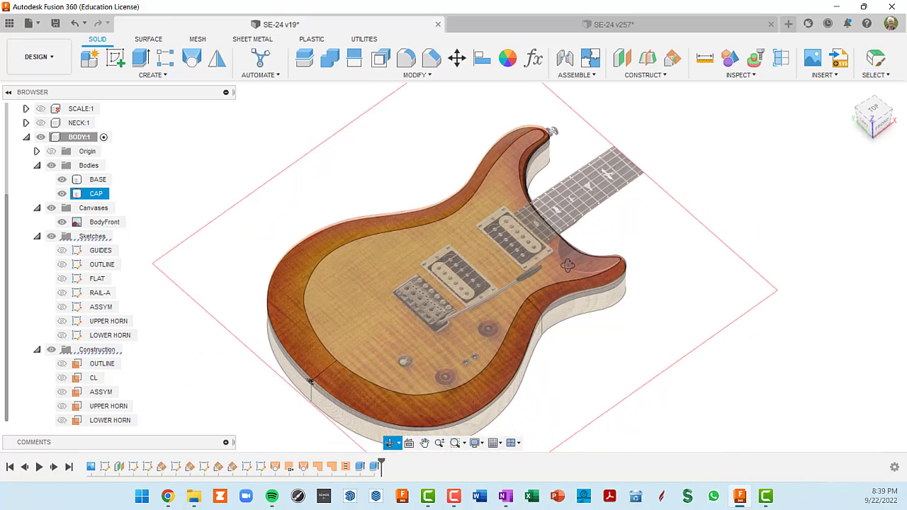
{"action": "scroll", "coordinate": [567, 265], "scroll_direction": "up", "scroll_amount": 5}
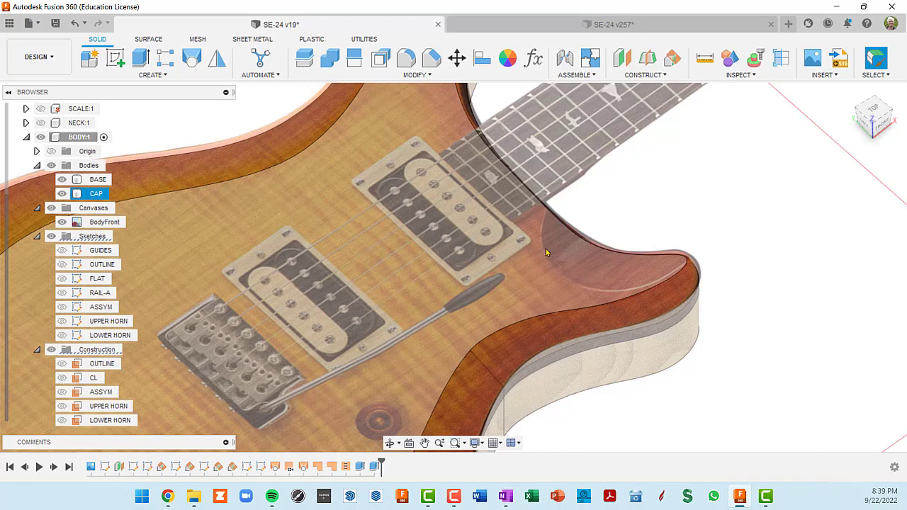
{"action": "middle_click_drag", "start_coordinate": [592, 275], "coordinate": [658, 298], "text": "shift"}
{"action": "left_click", "coordinate": [608, 273]}
{"action": "middle_click_drag", "start_coordinate": [608, 273], "coordinate": [654, 296], "text": "shift"}
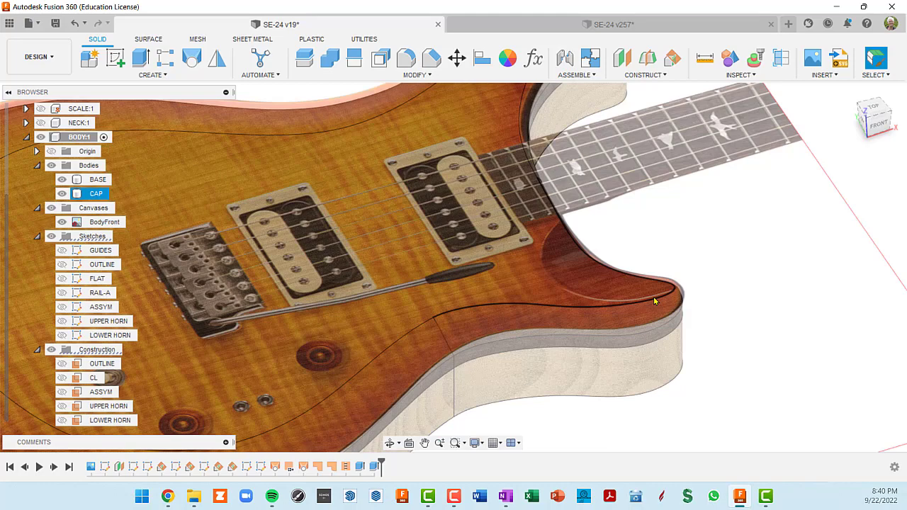
{"action": "left_click", "coordinate": [632, 265]}
{"action": "scroll", "coordinate": [630, 263], "scroll_direction": "down", "scroll_amount": 3}
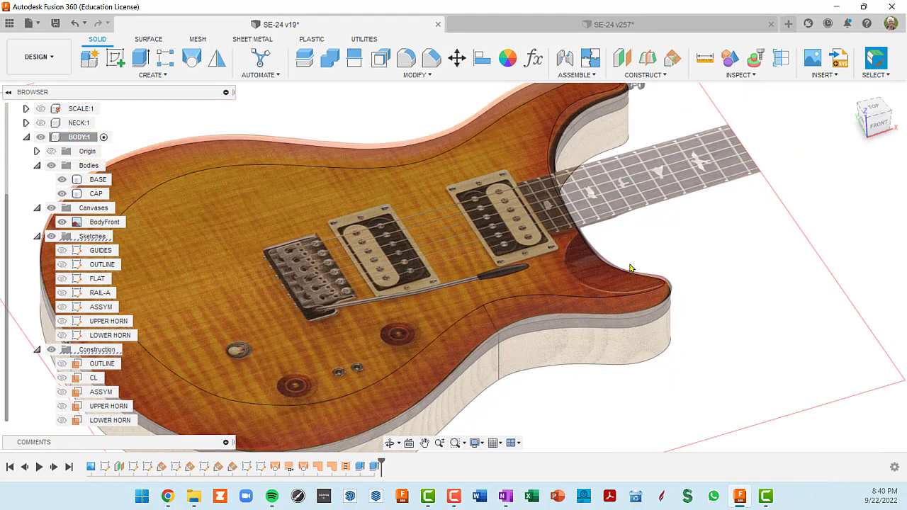
{"action": "middle_click_drag", "start_coordinate": [630, 263], "coordinate": [657, 211], "text": "shift"}
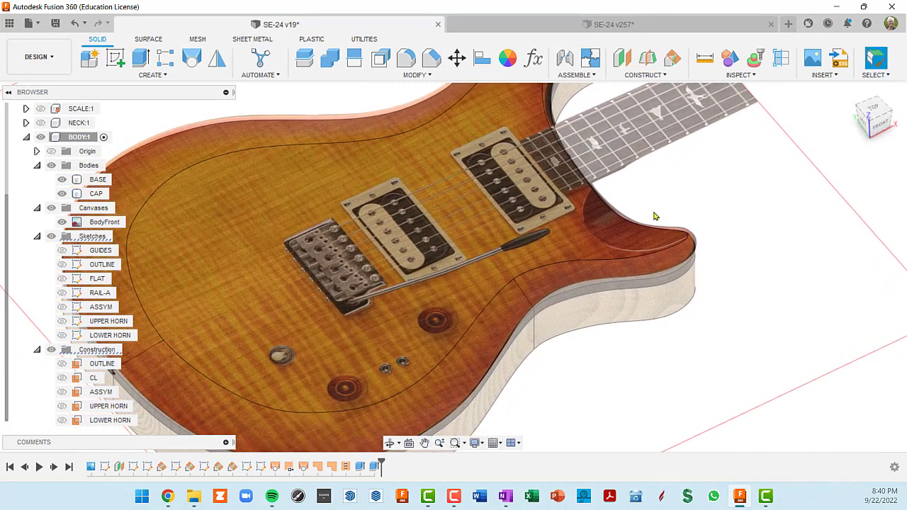
{"action": "left_click", "coordinate": [539, 294]}
{"action": "scroll", "coordinate": [542, 293], "scroll_direction": "down", "scroll_amount": 2}
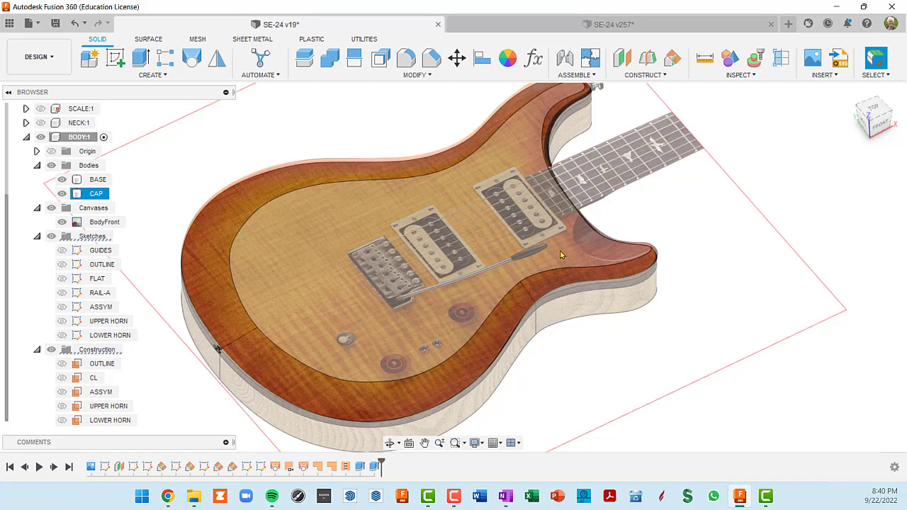
Start a new sketch on the flat top face of the CAP body.
{"action": "left_click", "coordinate": [561, 256]}
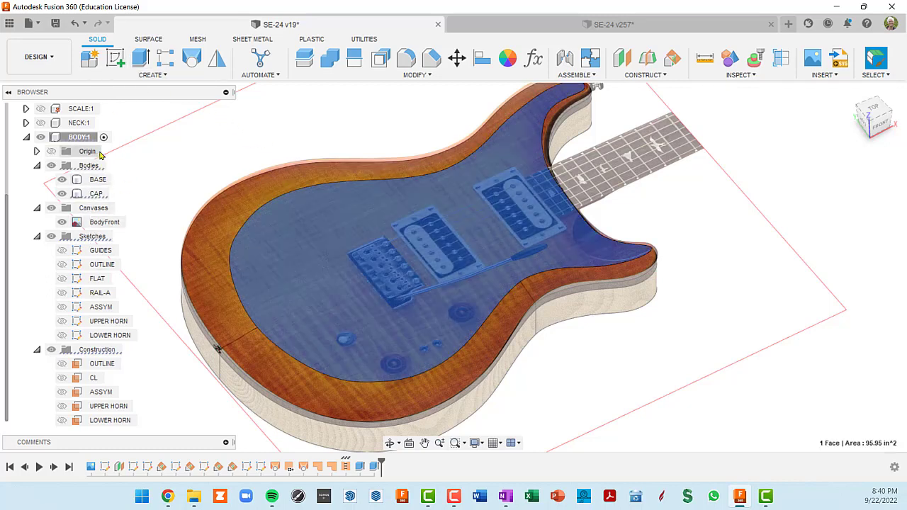
{"action": "left_click", "coordinate": [117, 59]}
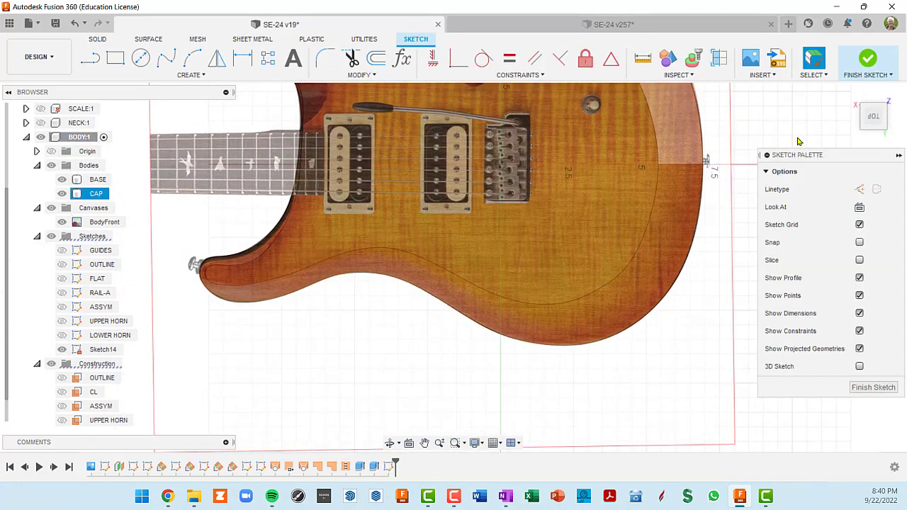
{"action": "left_click", "coordinate": [901, 106]}
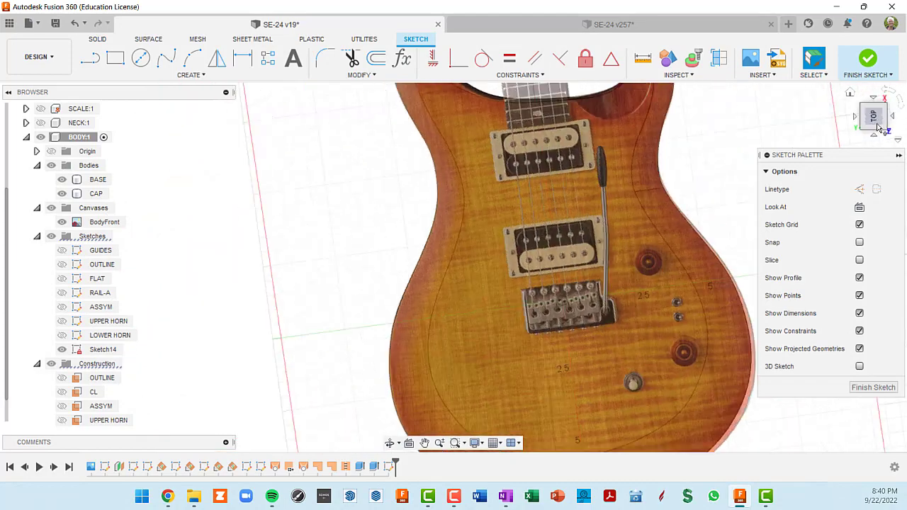
{"action": "middle_click_drag", "start_coordinate": [603, 229], "coordinate": [569, 306]}
{"action": "scroll", "coordinate": [589, 227], "scroll_direction": "up", "scroll_amount": 3}
{"action": "middle_click_drag", "start_coordinate": [556, 179], "coordinate": [523, 208]}
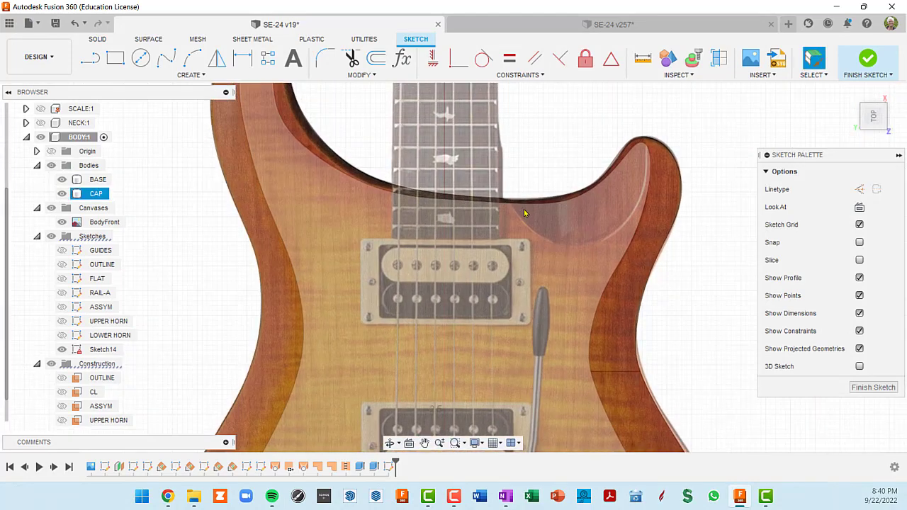
Show the GUIDES sketch and project the two lengthwise guide lines flanking the lower horn's cutaway into the sketch, keeping the projection link.
{"action": "left_click", "coordinate": [91, 264]}
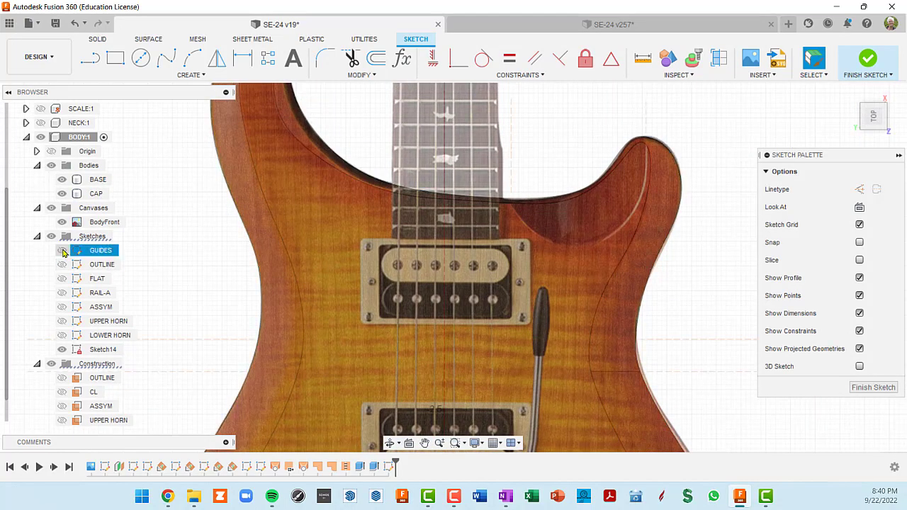
{"action": "left_click", "coordinate": [61, 250]}
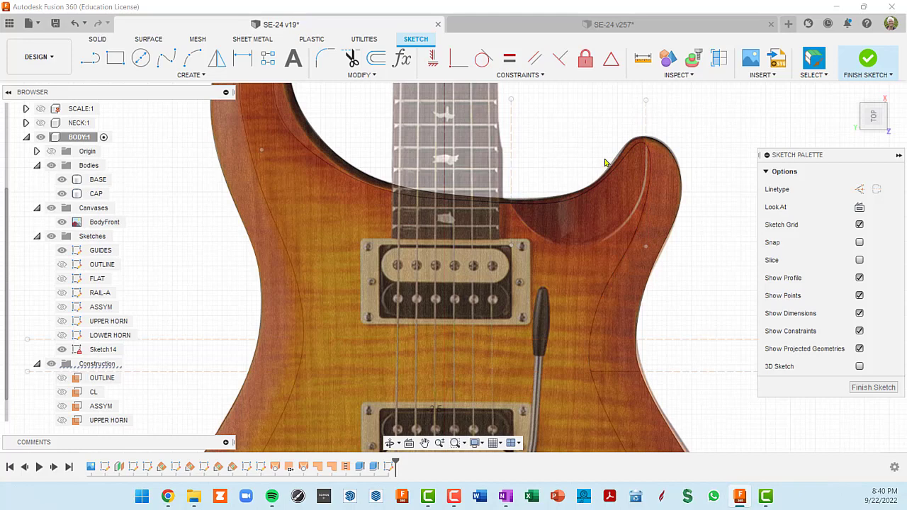
{"action": "key", "text": "p"}
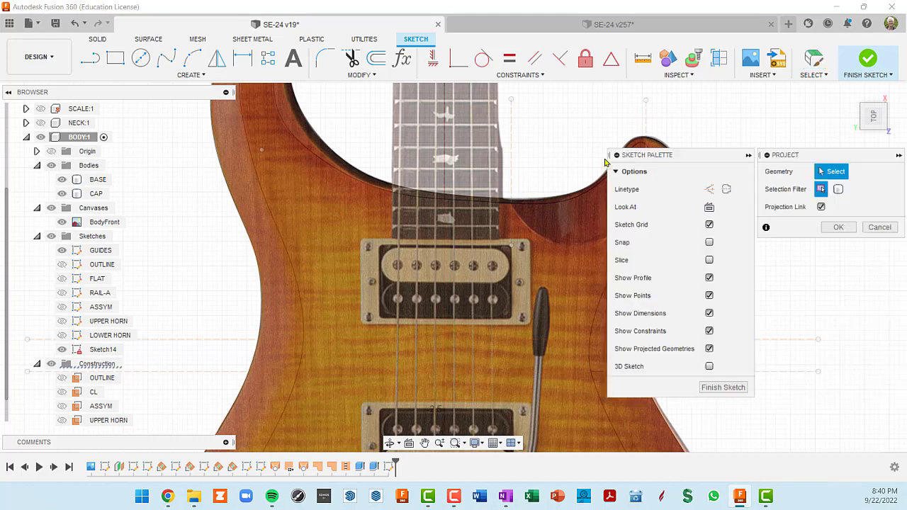
{"action": "left_click", "coordinate": [512, 139]}
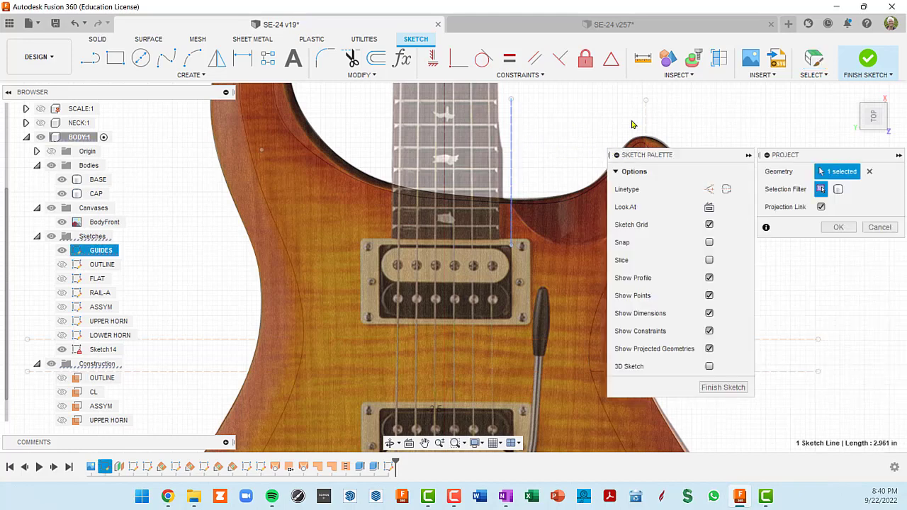
{"action": "left_click", "coordinate": [646, 124]}
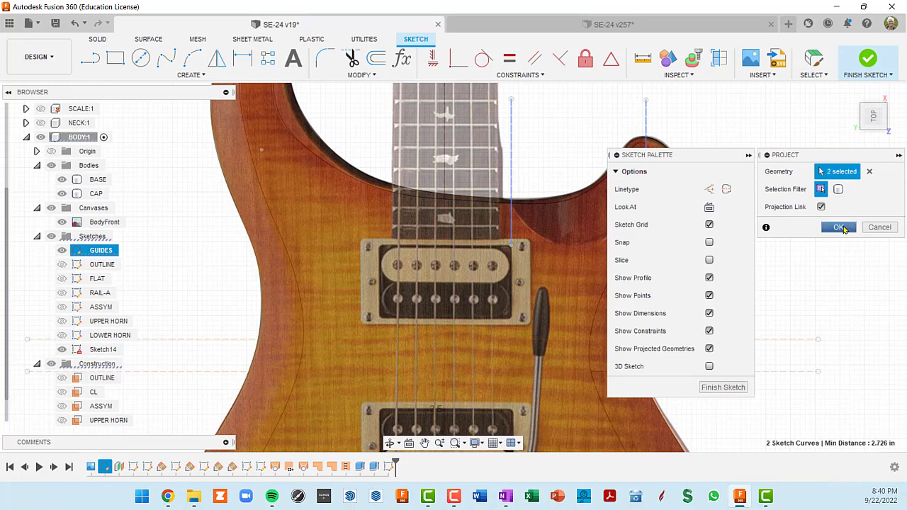
{"action": "left_click", "coordinate": [839, 227]}
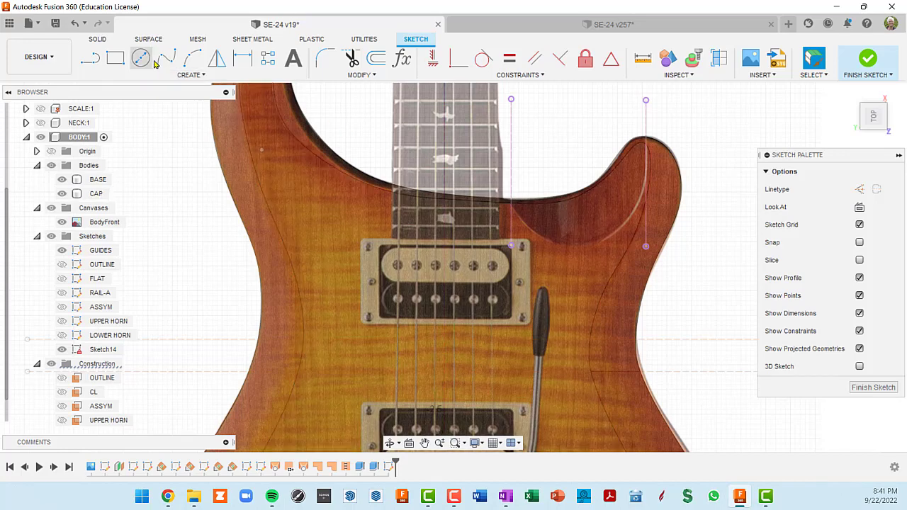
Draw a construction line about 2.84 in long between the two projected guides, from the cutaway's start at the neck to the lower horn.
{"action": "left_click", "coordinate": [90, 58]}
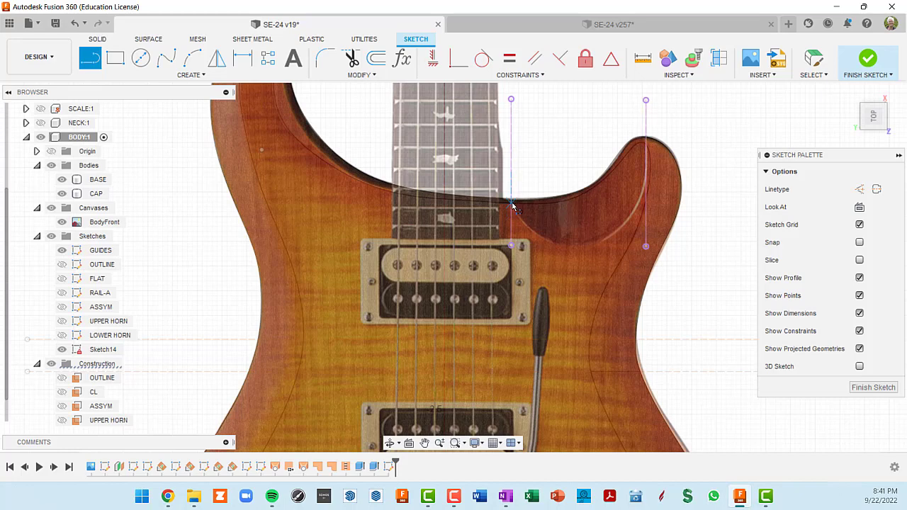
{"action": "left_click", "coordinate": [511, 171]}
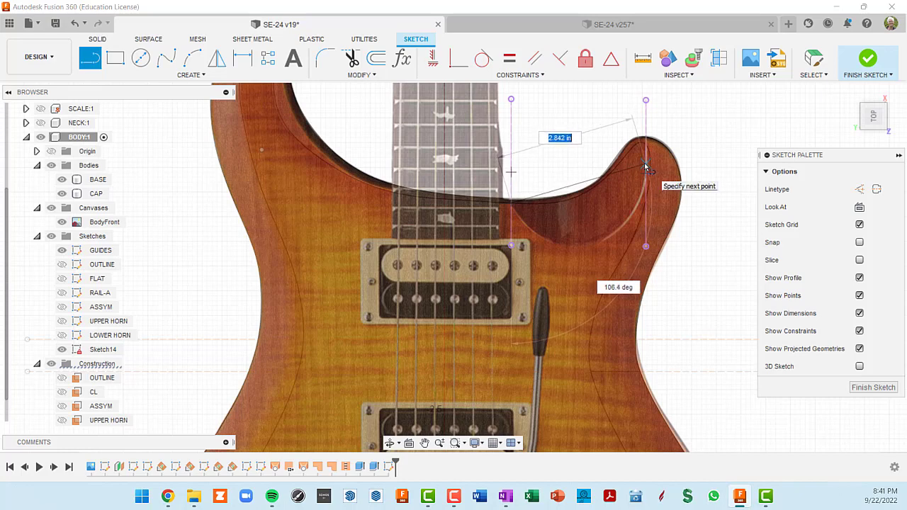
{"action": "left_click", "coordinate": [645, 166]}
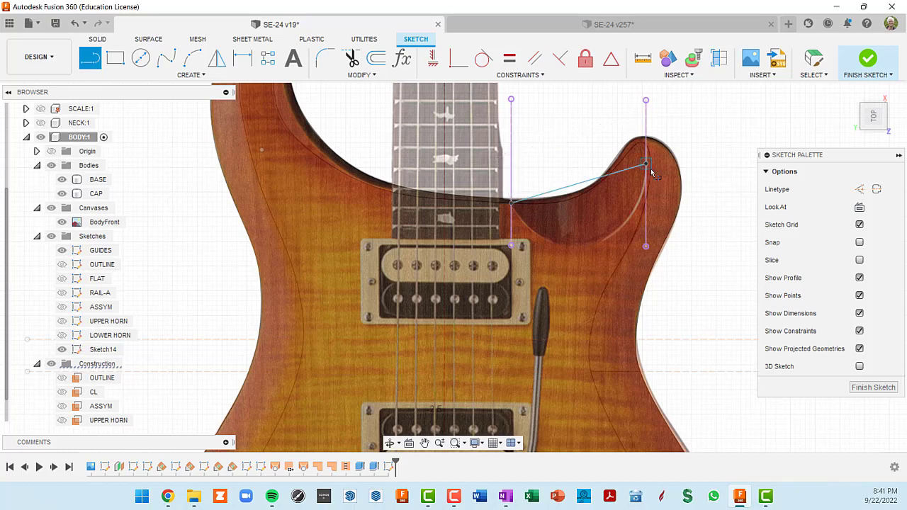
{"action": "key", "text": "Escape"}
{"action": "left_click", "coordinate": [576, 187]}
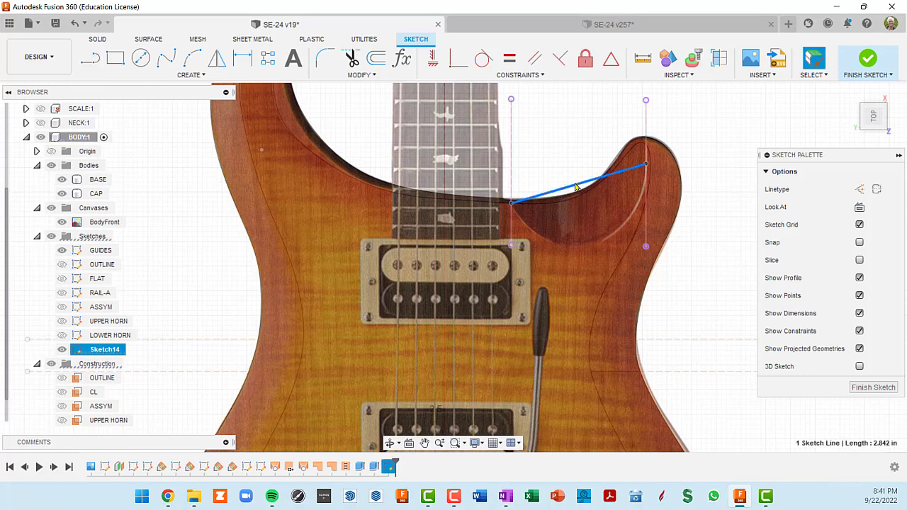
{"action": "key", "text": "x"}
Finish the sketch and rename it NECK ACCESS.
{"action": "scroll", "coordinate": [590, 196], "scroll_direction": "down", "scroll_amount": 3}
{"action": "mouse_move", "coordinate": [614, 196]}
{"action": "middle_mouse_down"}
{"action": "mouse_move", "coordinate": [582, 171]}
{"action": "mouse_move", "coordinate": [617, 209]}
{"action": "mouse_move", "coordinate": [626, 257]}
{"action": "mouse_move", "coordinate": [597, 215]}
{"action": "middle_mouse_up"}
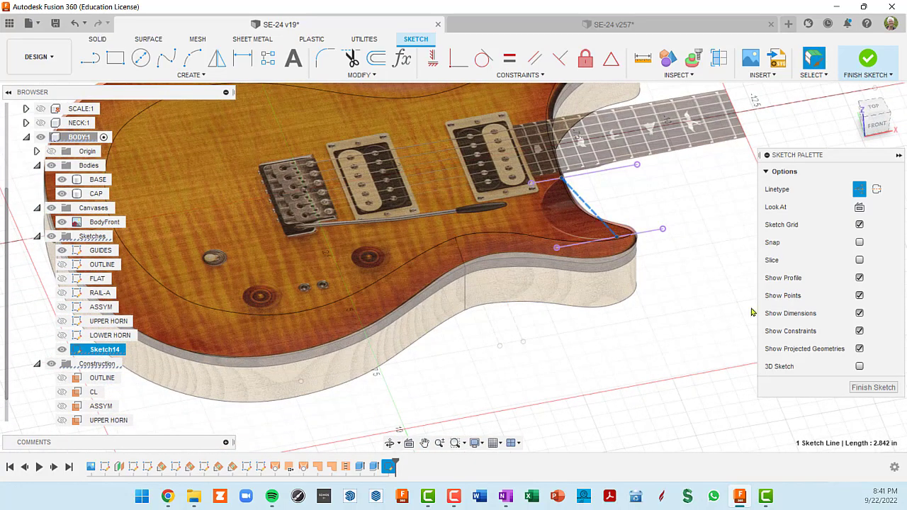
{"action": "left_click", "coordinate": [878, 388]}
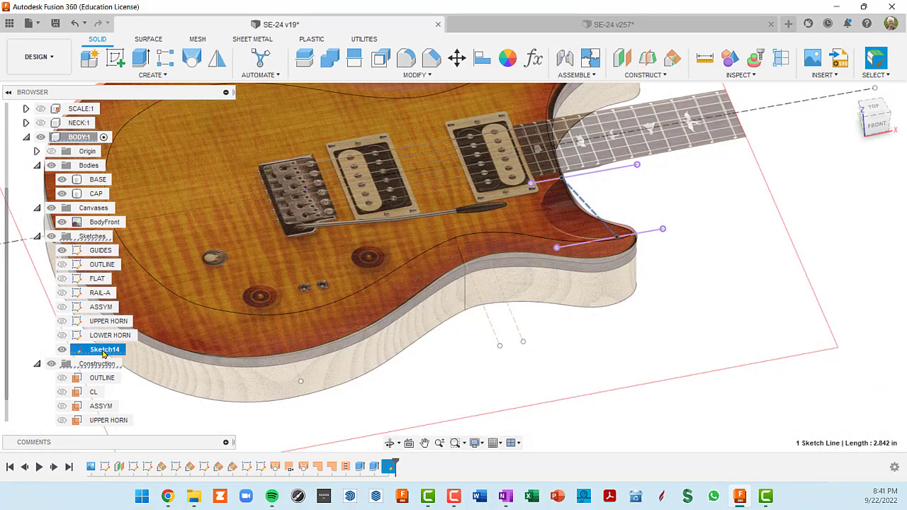
{"action": "double_click", "coordinate": [104, 349]}
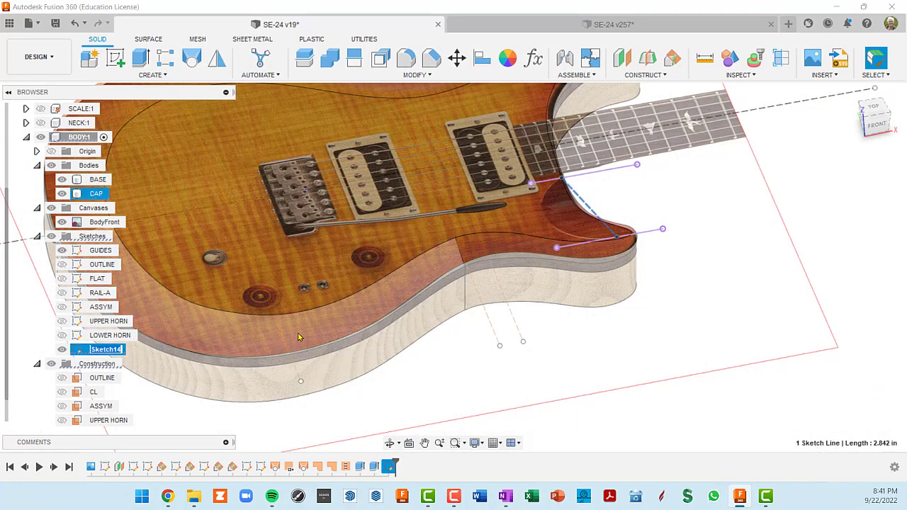
{"action": "type", "text": "NECK ACCESS"}
{"action": "key", "text": "Return"}
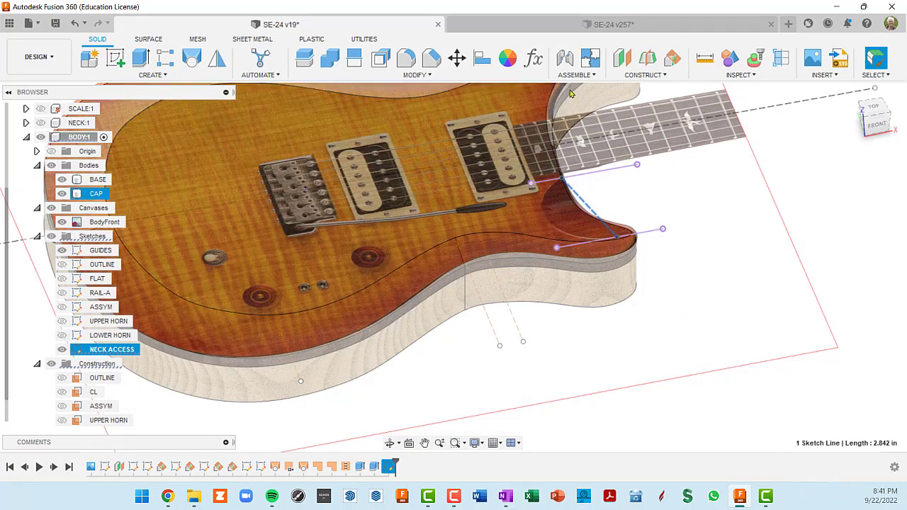
Create a construction plane through the NECK ACCESS construction line at an angle of 45 degrees.
{"action": "left_click", "coordinate": [672, 61]}
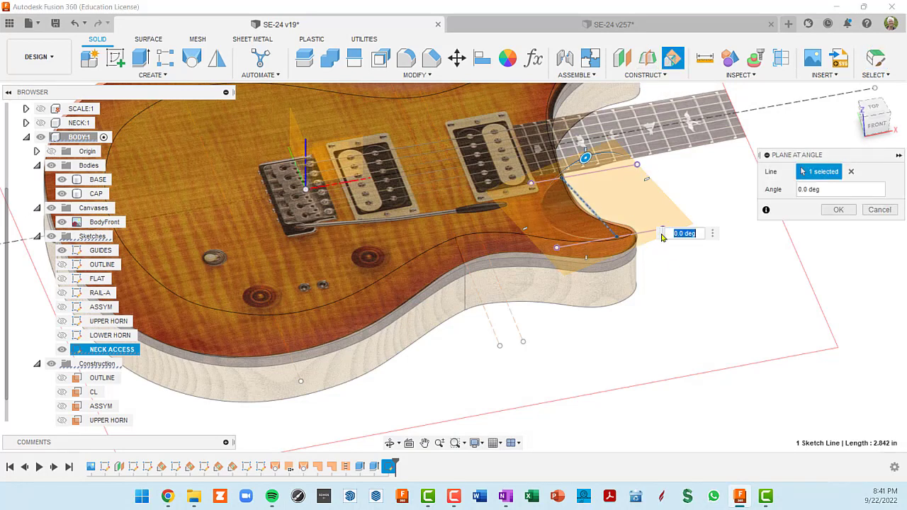
{"action": "left_click_drag", "start_coordinate": [594, 165], "coordinate": [640, 220]}
{"action": "type", "text": "45"}
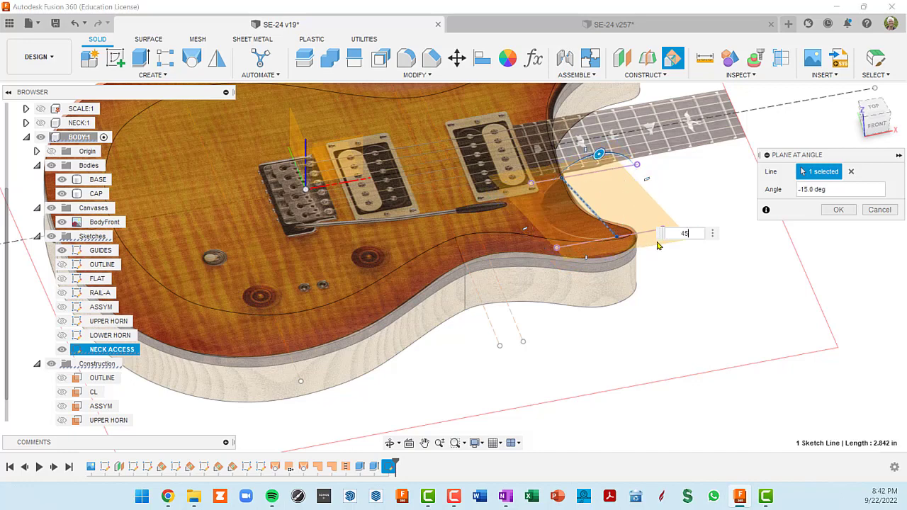
{"action": "key", "text": "Return"}
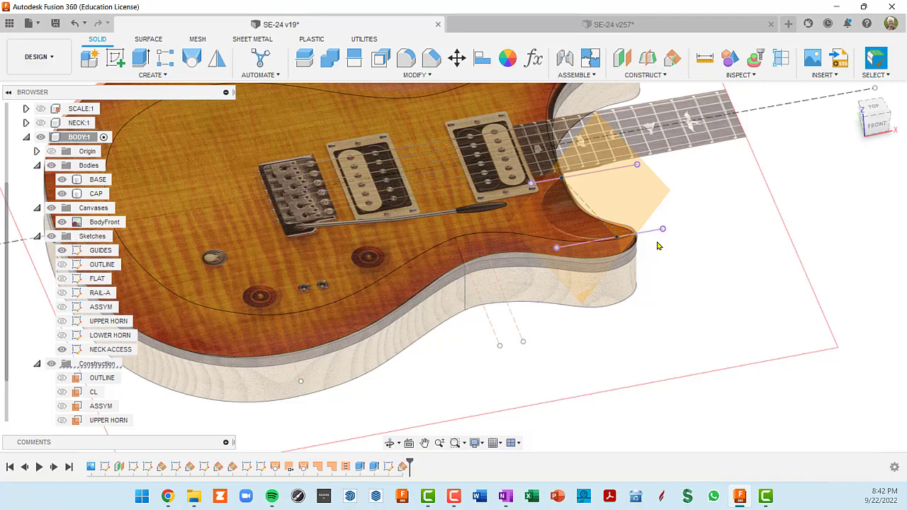
Inspect the 45-degree construction plane from several angles to check how it cuts across the lower horn.
{"action": "scroll", "coordinate": [635, 238], "scroll_direction": "down", "scroll_amount": 3}
{"action": "middle_click_drag", "start_coordinate": [634, 236], "coordinate": [605, 204], "text": "shift"}
{"action": "scroll", "coordinate": [624, 229], "scroll_direction": "up", "scroll_amount": 5}
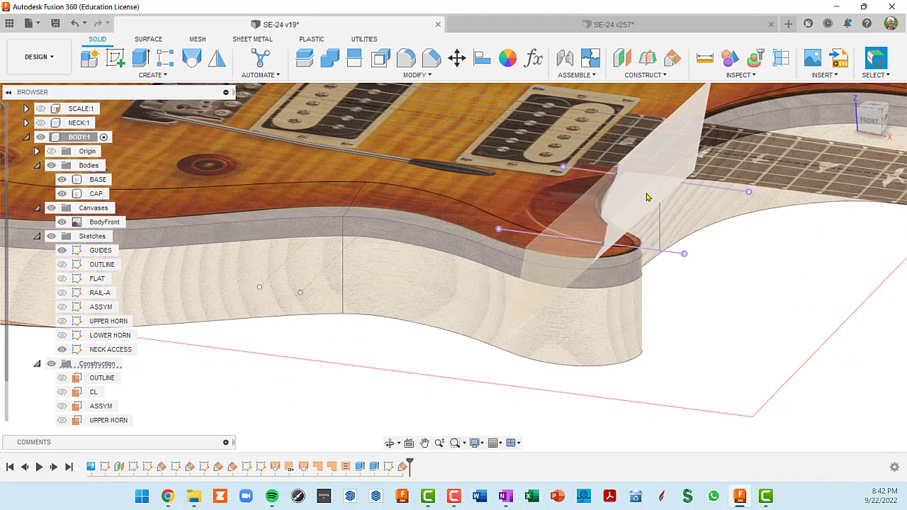
{"action": "left_click", "coordinate": [543, 187]}
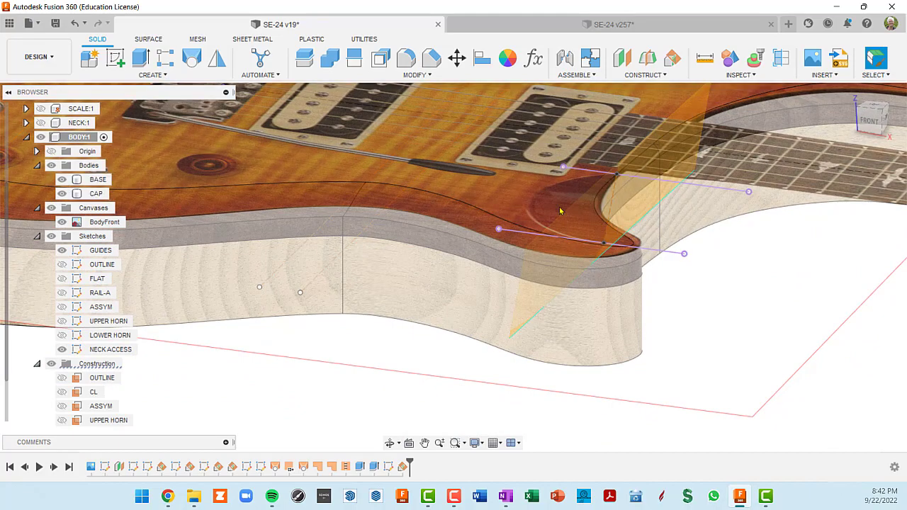
{"action": "scroll", "coordinate": [582, 225], "scroll_direction": "down", "scroll_amount": 5}
{"action": "key", "text": "Escape"}
{"action": "middle_click_drag", "start_coordinate": [580, 226], "coordinate": [664, 164], "text": "shift"}
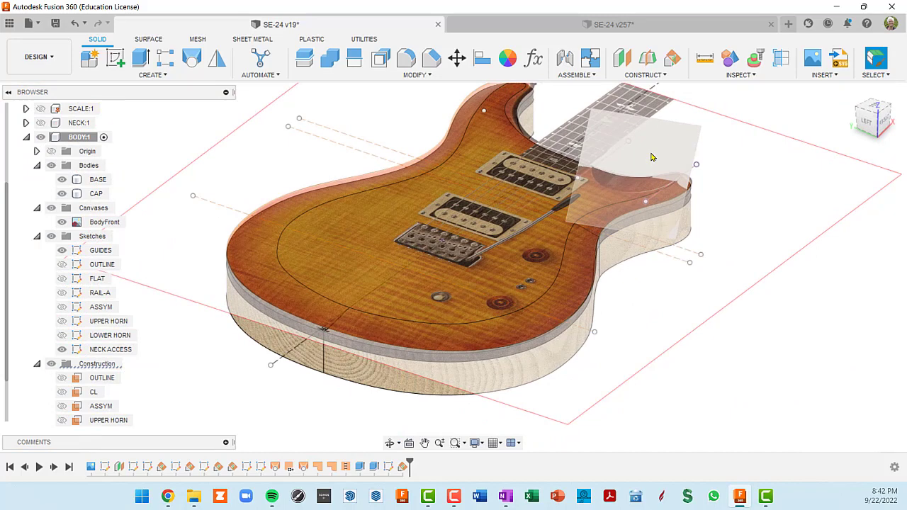
{"action": "left_click", "coordinate": [544, 165]}
{"action": "key", "text": "Escape"}
{"action": "left_click", "coordinate": [660, 150]}
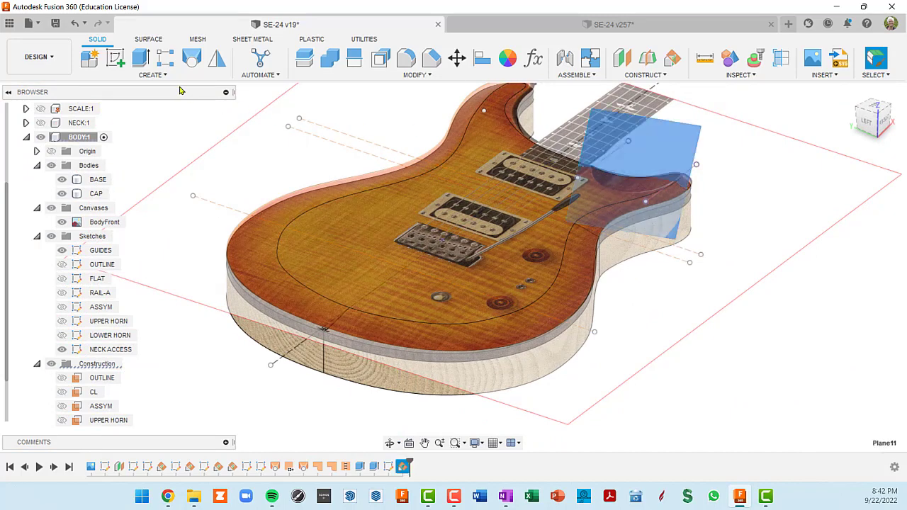
{"action": "left_click", "coordinate": [93, 60]}
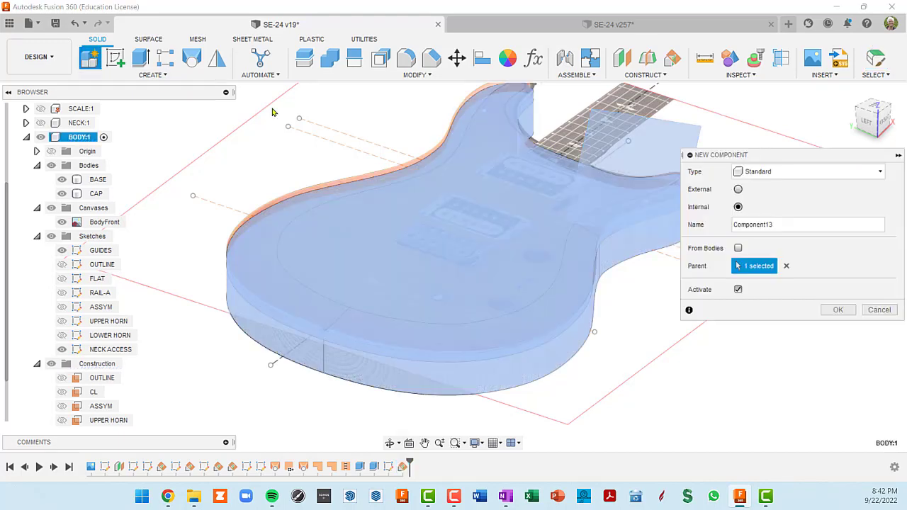
{"action": "left_click", "coordinate": [879, 310]}
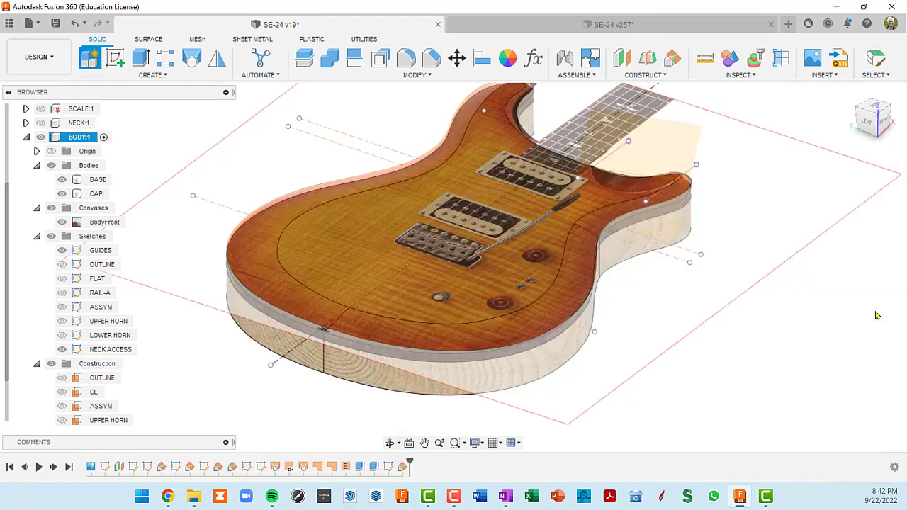
Start a new sketch on the 45-degree construction plane at the lower horn.
{"action": "left_click", "coordinate": [611, 156]}
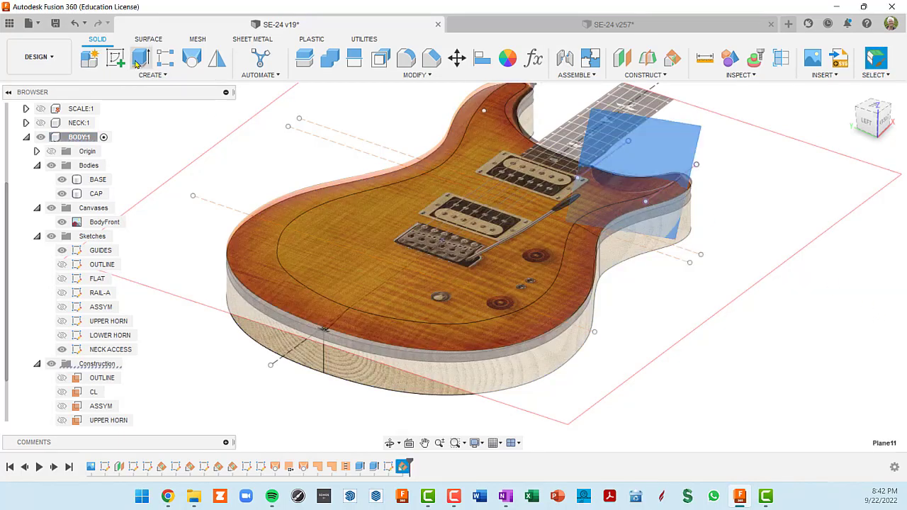
{"action": "left_click", "coordinate": [116, 58]}
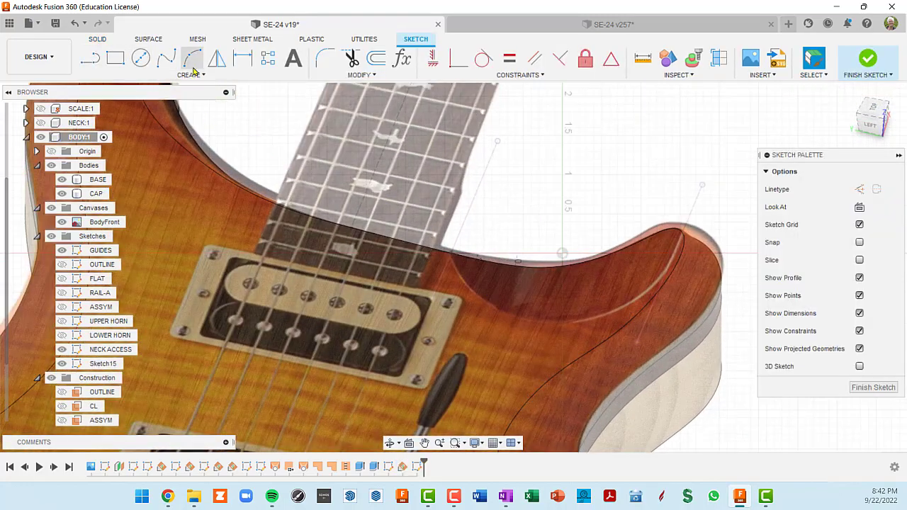
{"action": "left_click", "coordinate": [191, 58]}
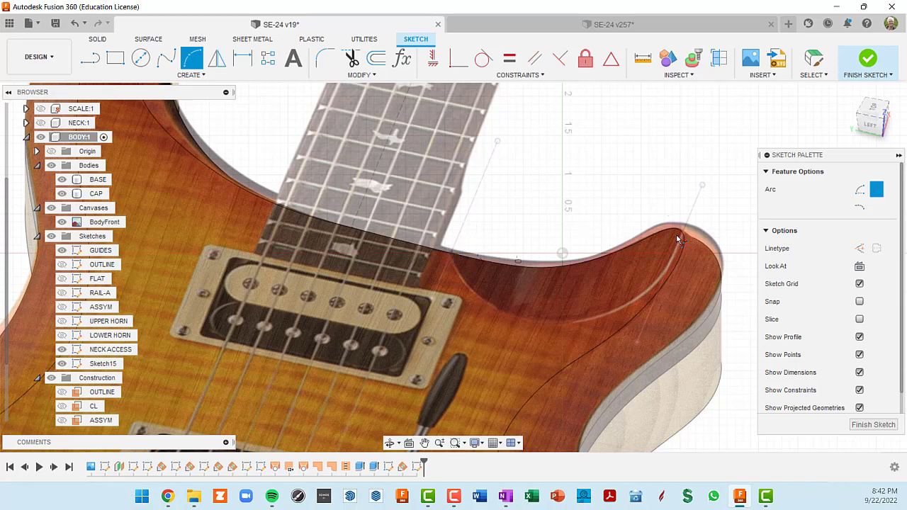
{"action": "scroll", "coordinate": [688, 250], "scroll_direction": "up", "scroll_amount": 4}
{"action": "scroll", "coordinate": [689, 251], "scroll_direction": "down", "scroll_amount": 5}
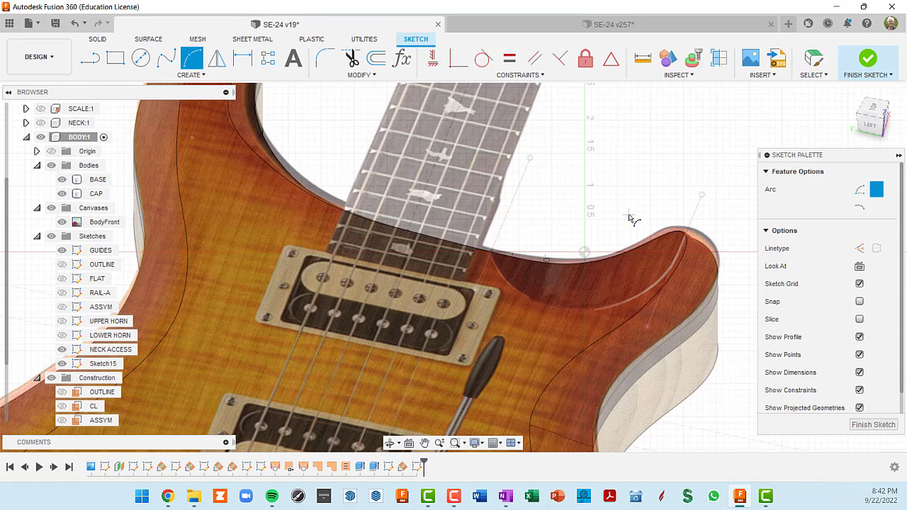
{"action": "key", "text": "Escape"}
{"action": "scroll", "coordinate": [660, 223], "scroll_direction": "up", "scroll_amount": 2}
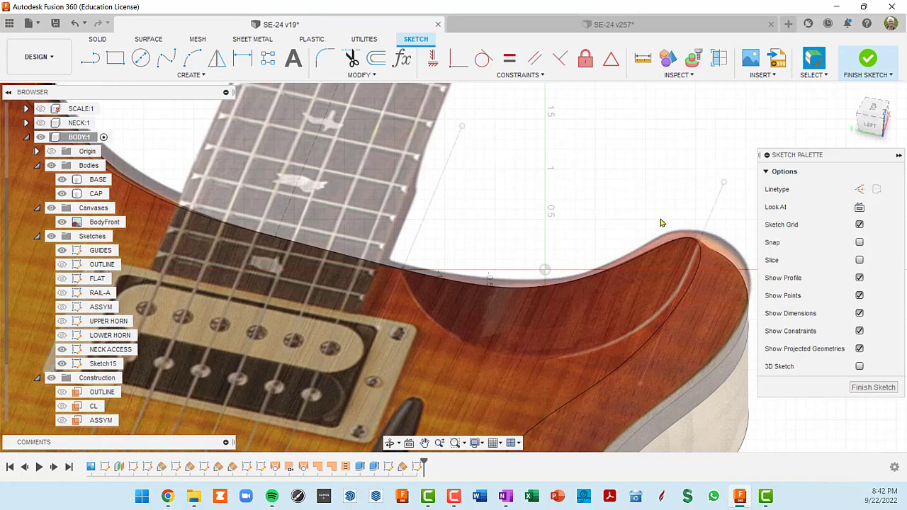
{"action": "left_click", "coordinate": [707, 227]}
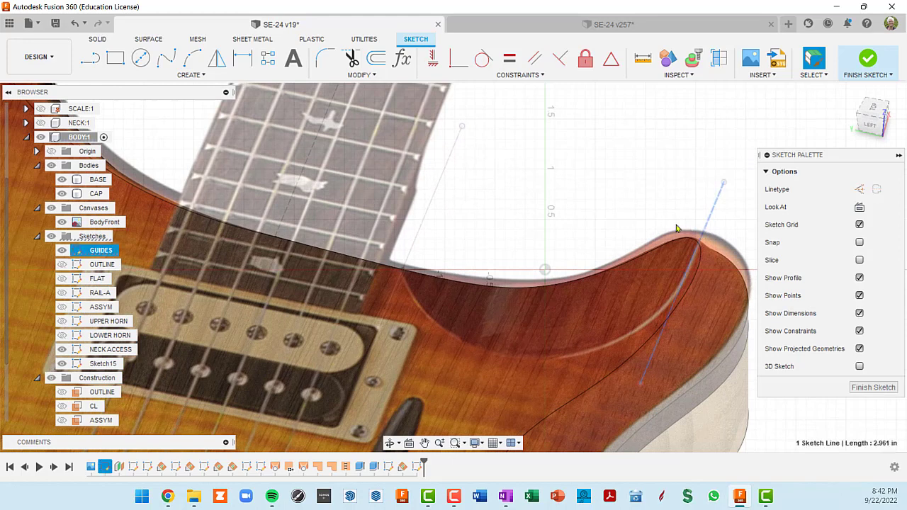
{"action": "left_click", "coordinate": [632, 204]}
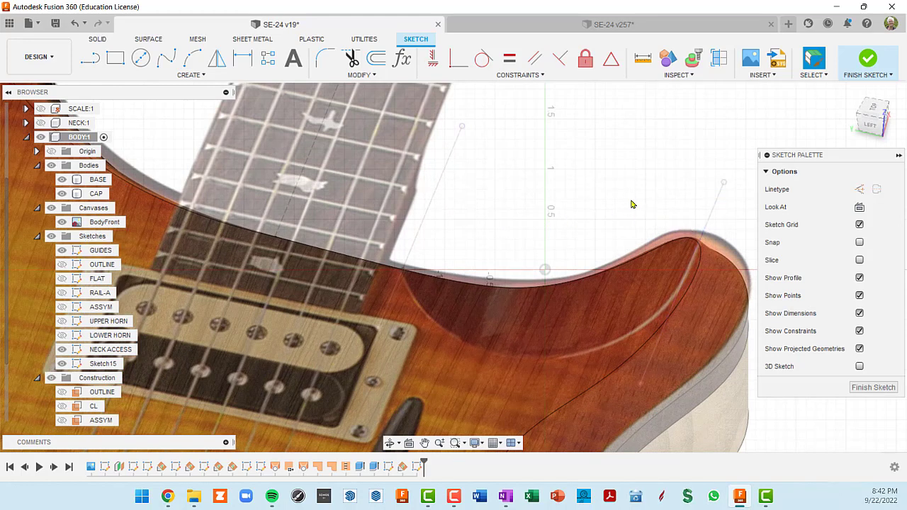
Project the two endpoints of the NECK ACCESS construction line into the new sketch, keeping the projection link.
{"action": "key", "text": "p"}
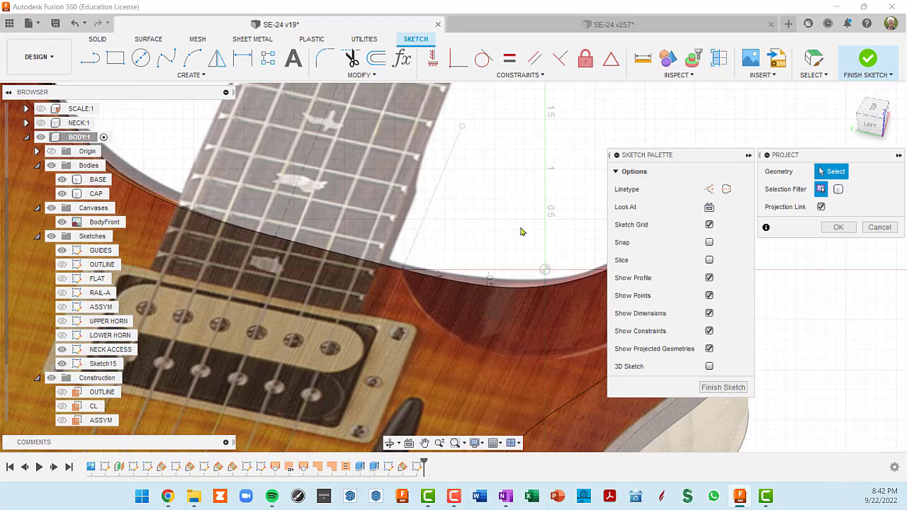
{"action": "middle_click_drag", "start_coordinate": [452, 193], "coordinate": [332, 186]}
{"action": "scroll", "coordinate": [346, 191], "scroll_direction": "down", "scroll_amount": 3}
{"action": "scroll", "coordinate": [475, 225], "scroll_direction": "up", "scroll_amount": 3}
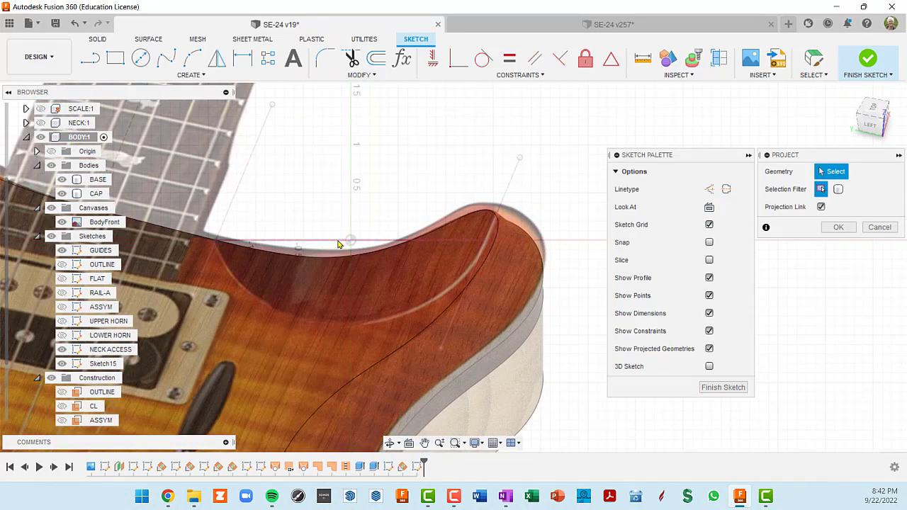
{"action": "left_click", "coordinate": [485, 244]}
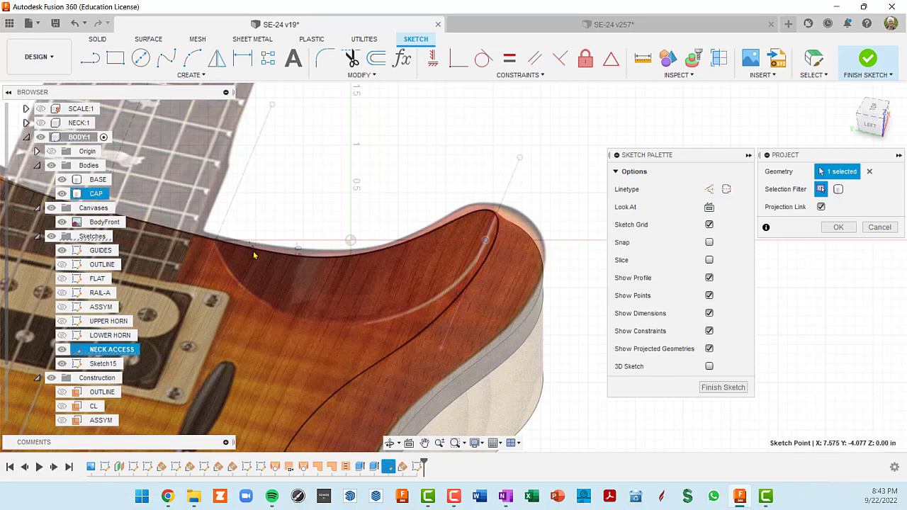
{"action": "left_click", "coordinate": [216, 243]}
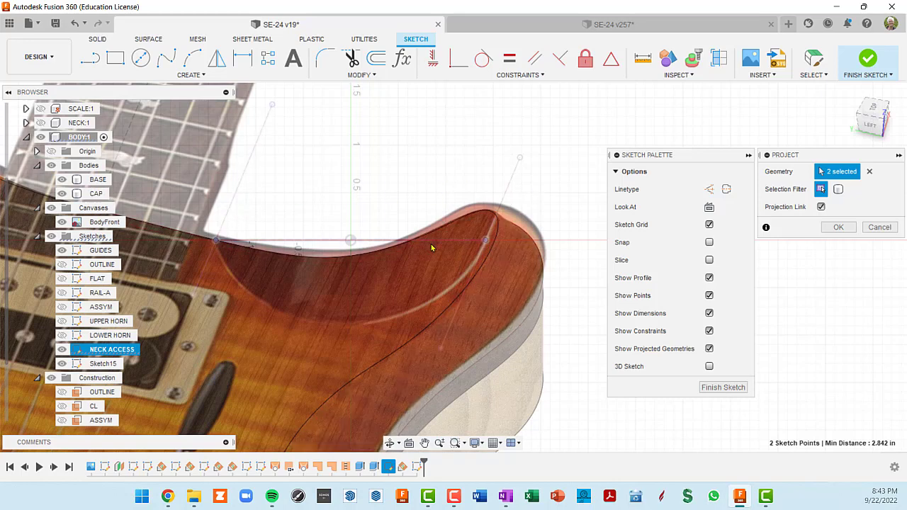
{"action": "left_click", "coordinate": [839, 227]}
Draw a three-point arc of about 1.65 in radius between the two projected points, bulging into the body, and hide the canvases.
{"action": "scroll", "coordinate": [398, 298], "scroll_direction": "down", "scroll_amount": 3}
{"action": "scroll", "coordinate": [397, 298], "scroll_direction": "up", "scroll_amount": 3}
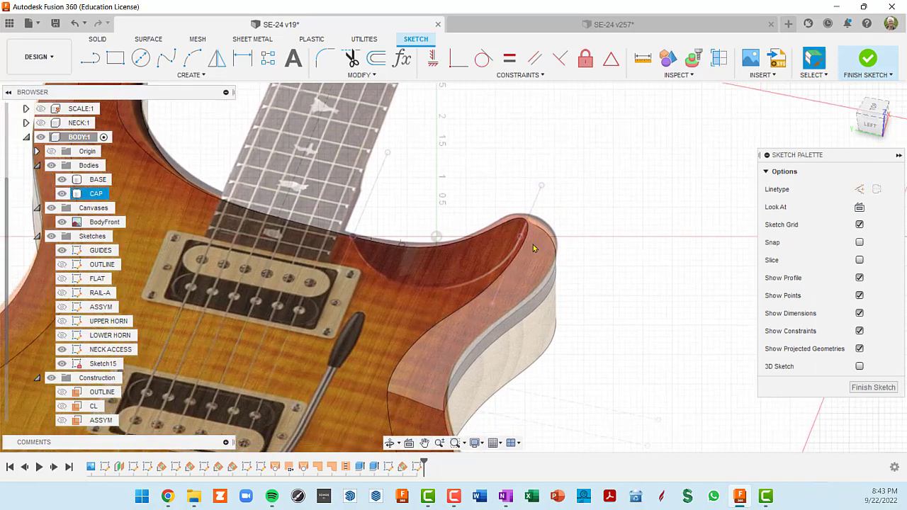
{"action": "middle_click_drag", "start_coordinate": [455, 271], "coordinate": [438, 270], "text": "shift"}
{"action": "scroll", "coordinate": [369, 227], "scroll_direction": "up", "scroll_amount": 3}
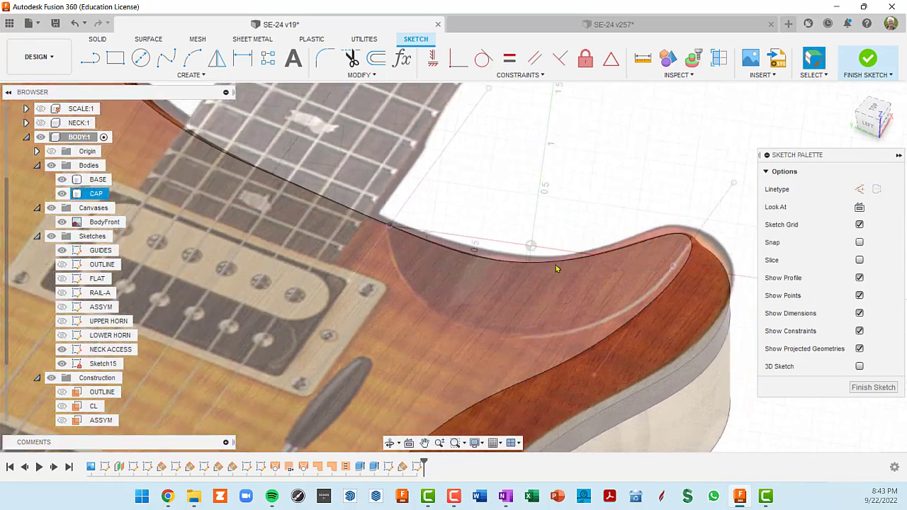
{"action": "middle_click_drag", "start_coordinate": [555, 269], "coordinate": [551, 269], "text": "shift"}
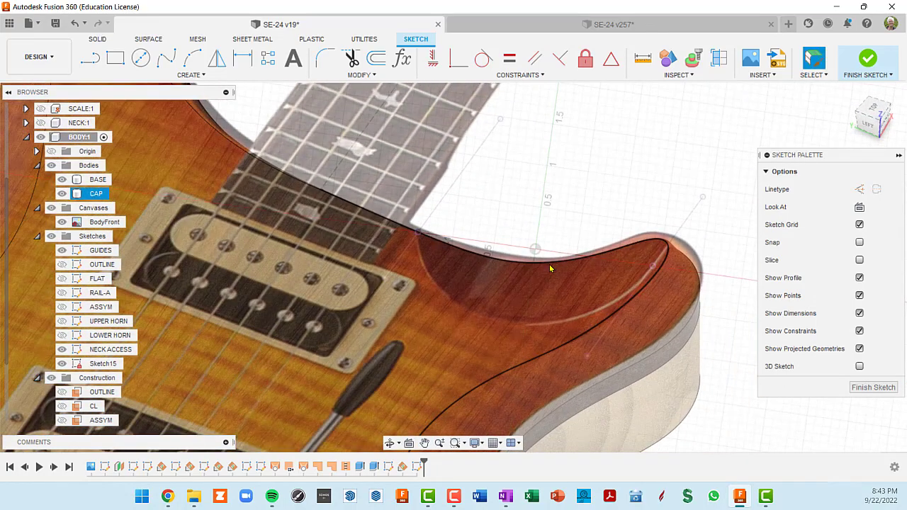
{"action": "scroll", "coordinate": [492, 235], "scroll_direction": "down", "scroll_amount": 2}
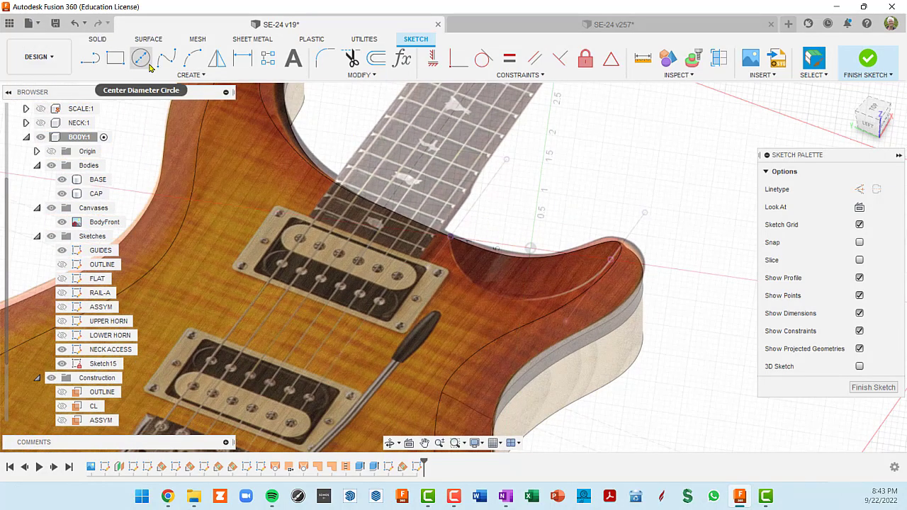
{"action": "left_click", "coordinate": [190, 60]}
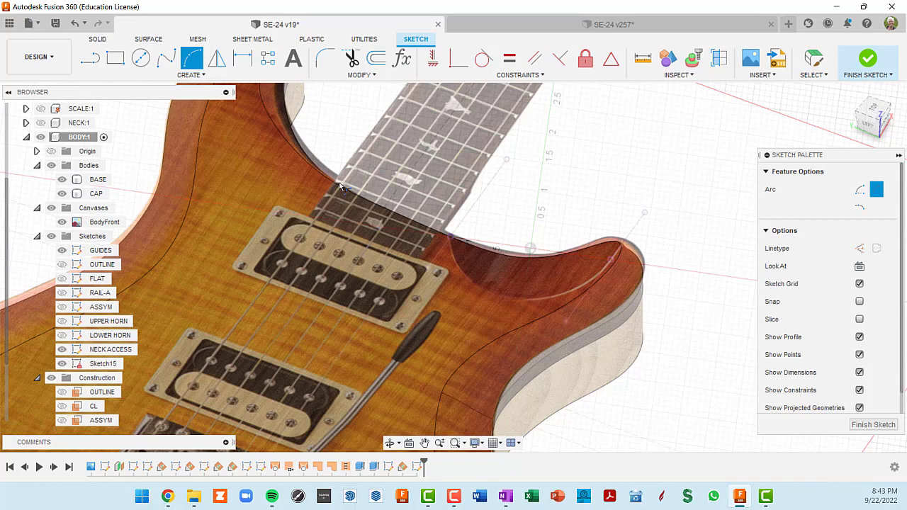
{"action": "left_click", "coordinate": [452, 238]}
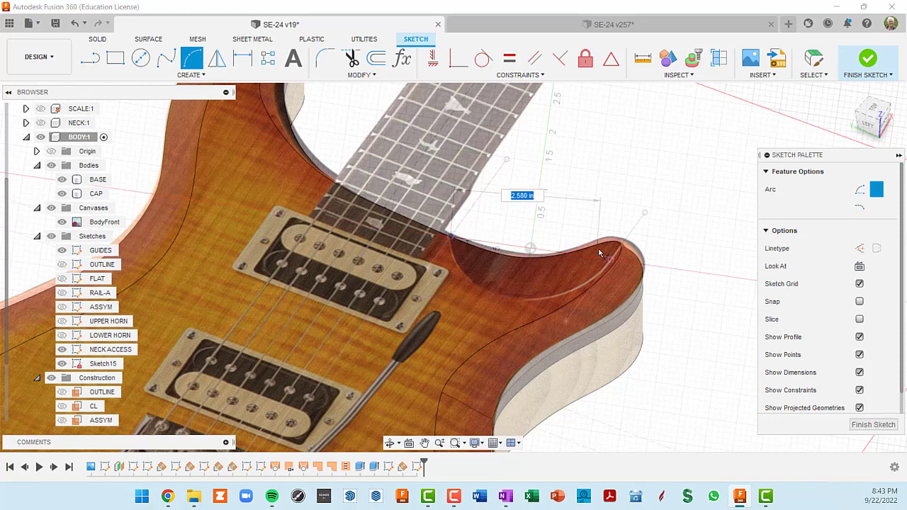
{"action": "left_click", "coordinate": [611, 261]}
{"action": "scroll", "coordinate": [561, 282], "scroll_direction": "down", "scroll_amount": 3}
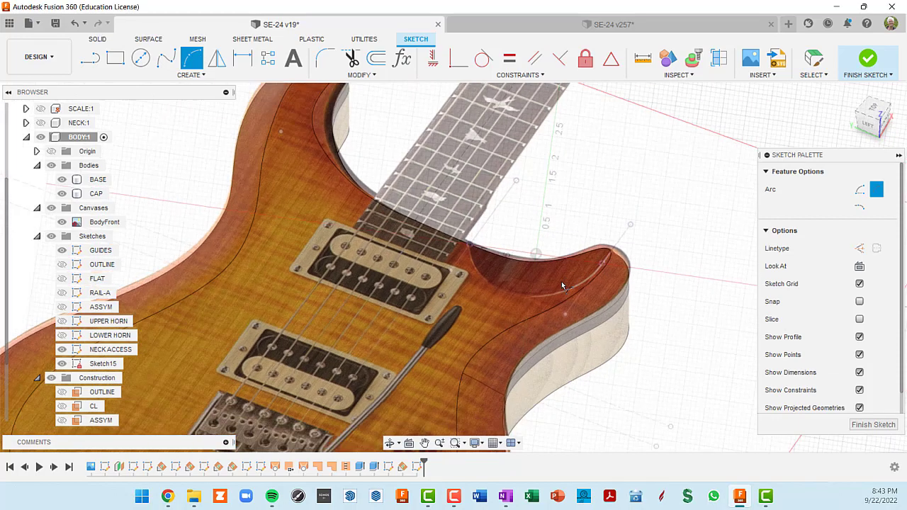
{"action": "scroll", "coordinate": [536, 288], "scroll_direction": "up", "scroll_amount": 3}
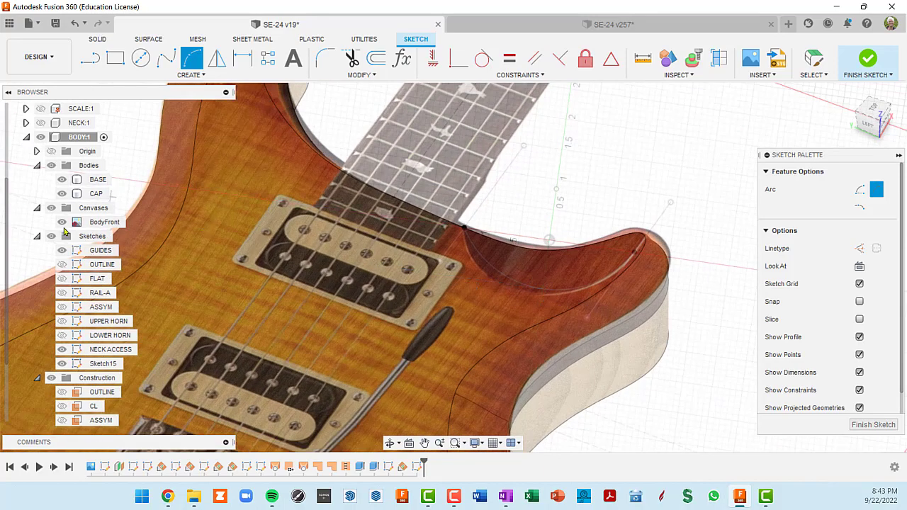
{"action": "left_click", "coordinate": [52, 208]}
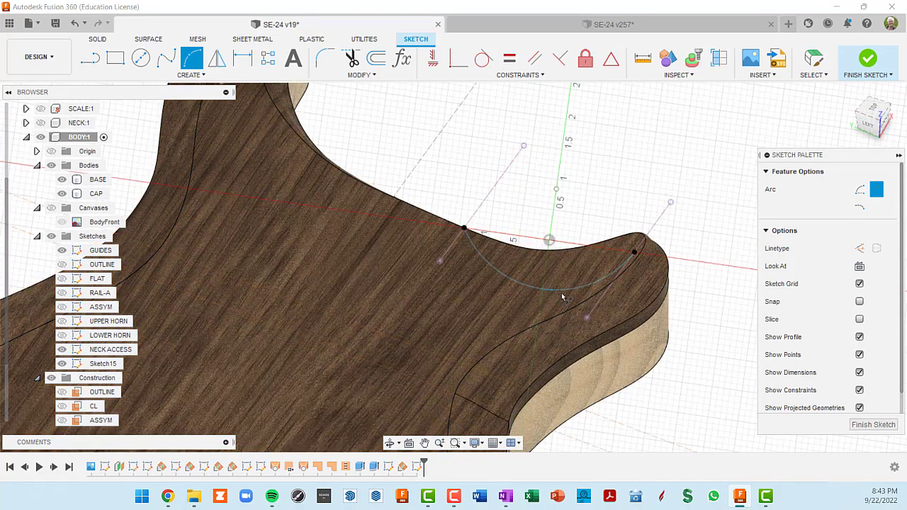
{"action": "scroll", "coordinate": [560, 297], "scroll_direction": "down", "scroll_amount": 3}
{"action": "scroll", "coordinate": [568, 300], "scroll_direction": "up", "scroll_amount": 5}
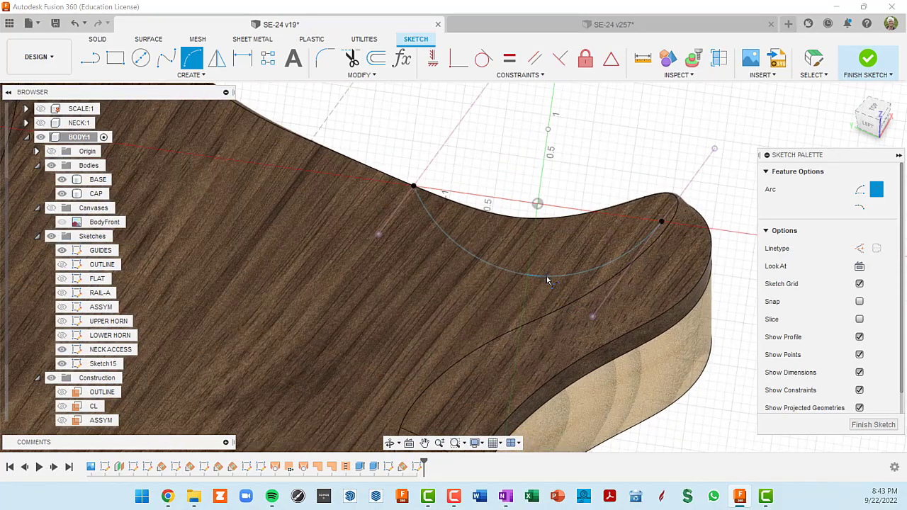
{"action": "scroll", "coordinate": [506, 289], "scroll_direction": "down", "scroll_amount": 2}
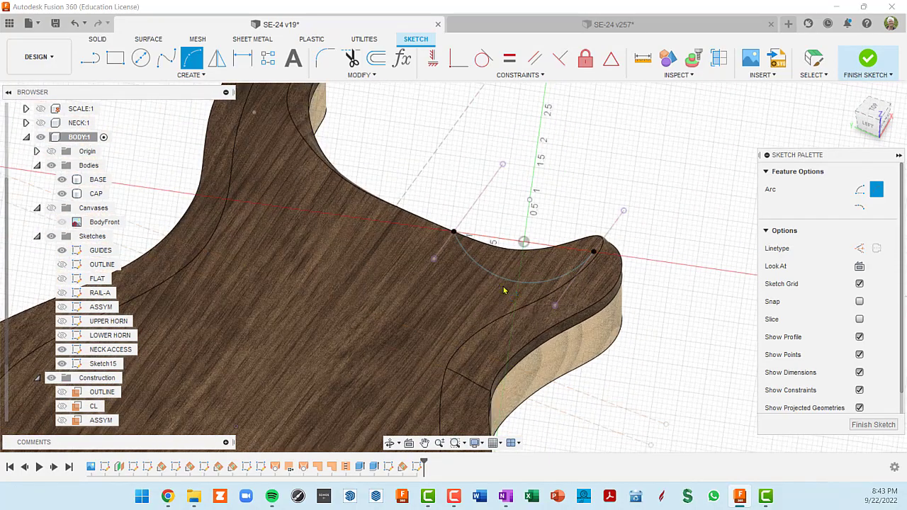
{"action": "left_click", "coordinate": [505, 289]}
Dimension the arc with a radius of 1.6 in.
{"action": "key", "text": "d"}
{"action": "left_click", "coordinate": [516, 282]}
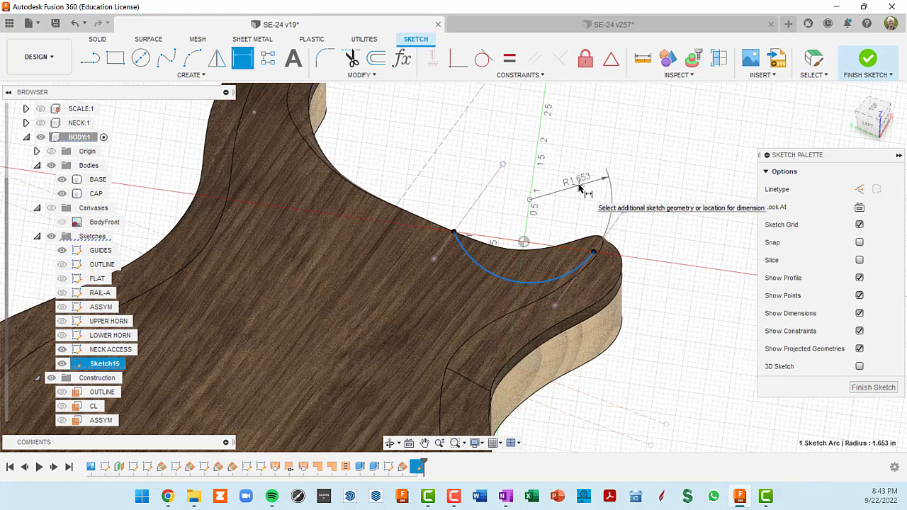
{"action": "left_click", "coordinate": [580, 188]}
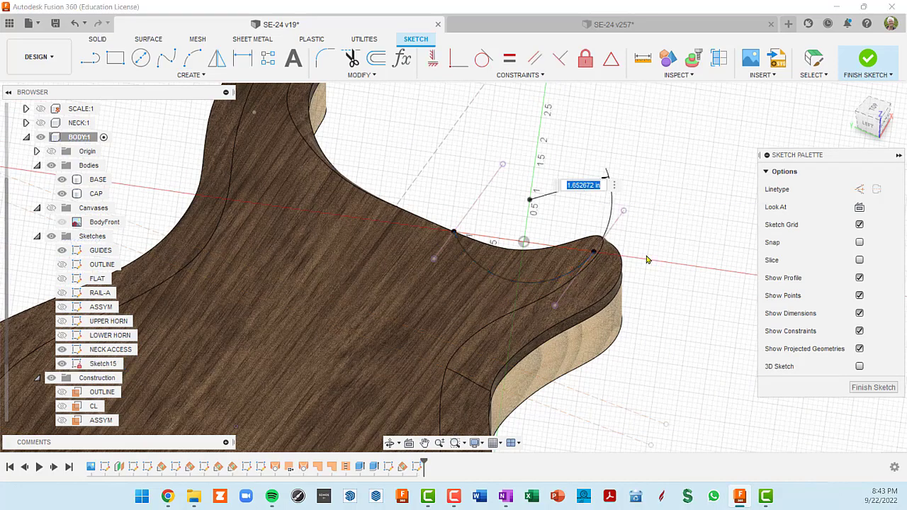
{"action": "type", "text": "1.6"}
{"action": "key", "text": "Return"}
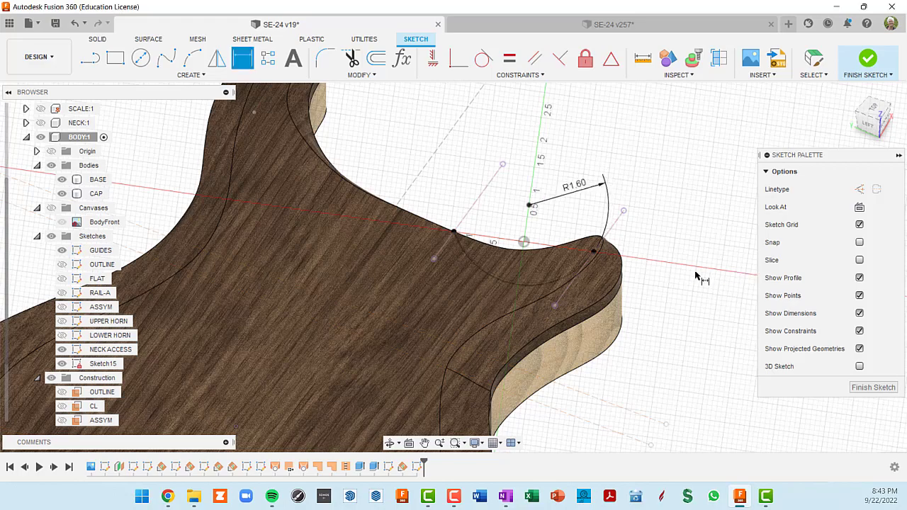
Check the arc's position on the lower horn and finish the sketch.
{"action": "scroll", "coordinate": [656, 274], "scroll_direction": "down", "scroll_amount": 2}
{"action": "middle_click_drag", "start_coordinate": [614, 273], "coordinate": [554, 266], "text": "shift"}
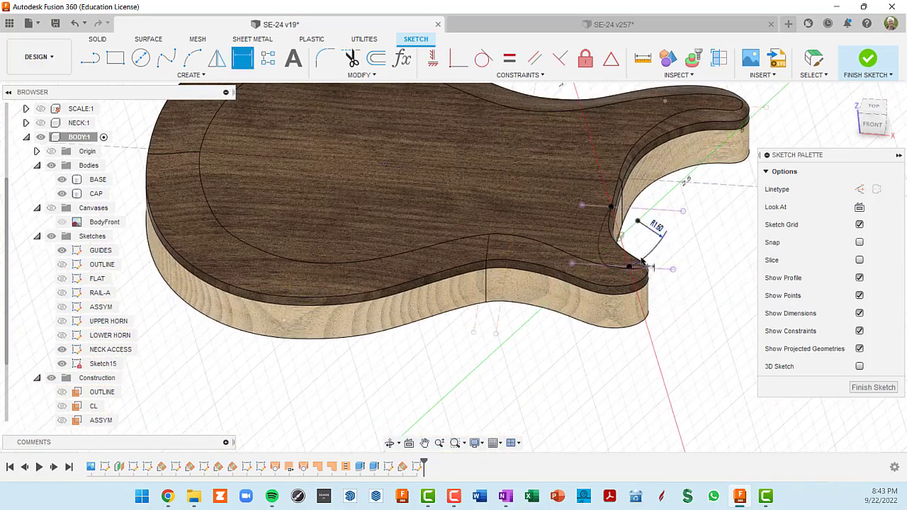
{"action": "middle_click_drag", "start_coordinate": [644, 245], "coordinate": [608, 260]}
{"action": "middle_click_drag", "start_coordinate": [544, 274], "coordinate": [565, 275], "text": "shift"}
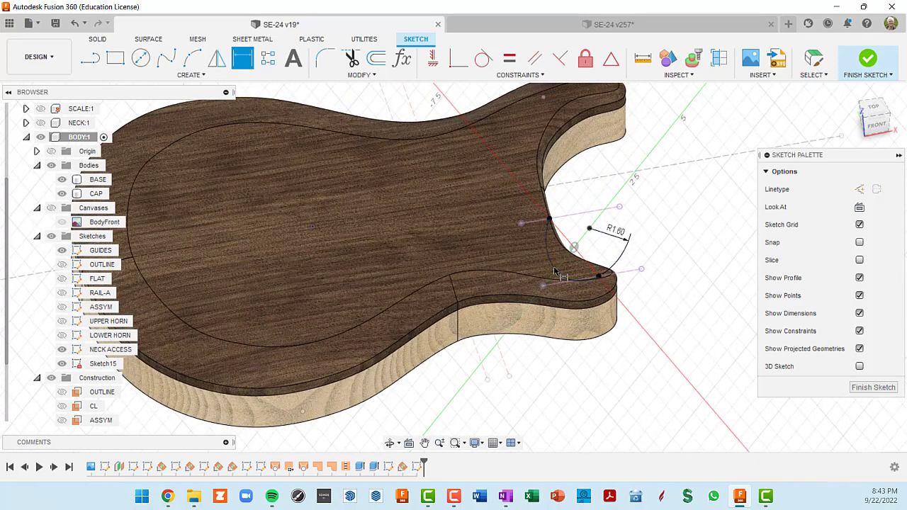
{"action": "left_click", "coordinate": [875, 389]}
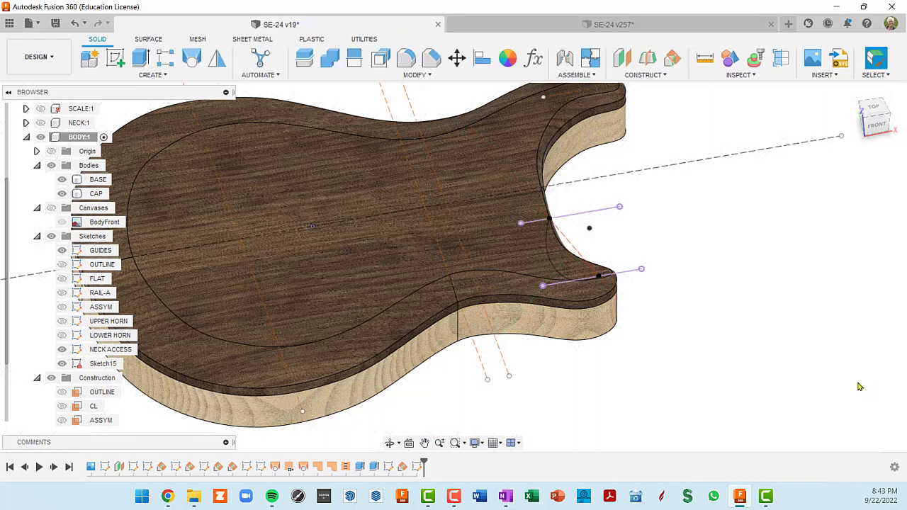
{"action": "scroll", "coordinate": [615, 353], "scroll_direction": "down", "scroll_amount": 2}
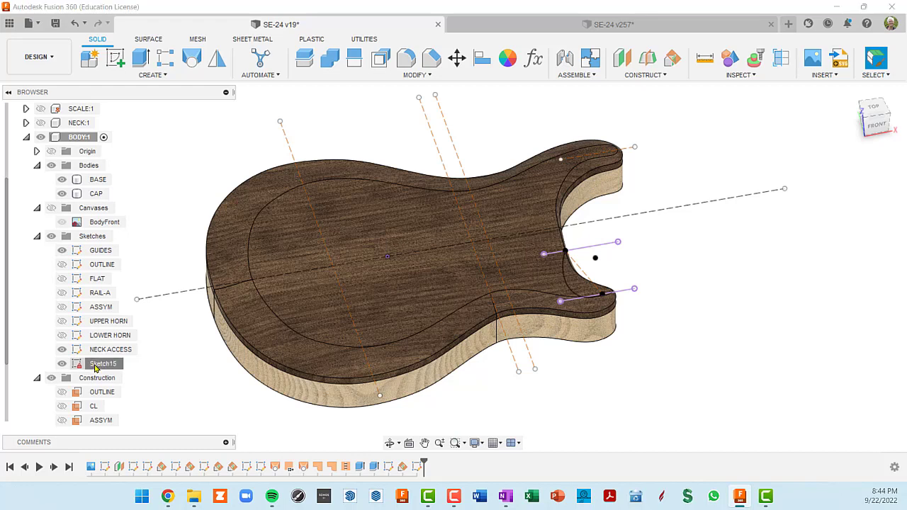
Rename the Sketch15 arc sketch as NECK ACCESS CUTTER.
{"action": "left_click", "coordinate": [102, 367]}
{"action": "double_click", "coordinate": [102, 366]}
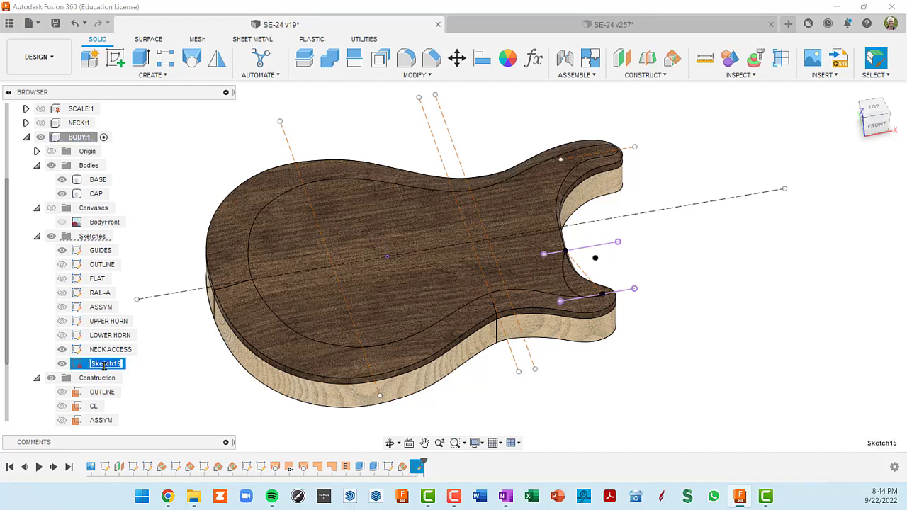
{"action": "type", "text": "NECK ACCESS CUTTER"}
{"action": "key", "text": "Return"}
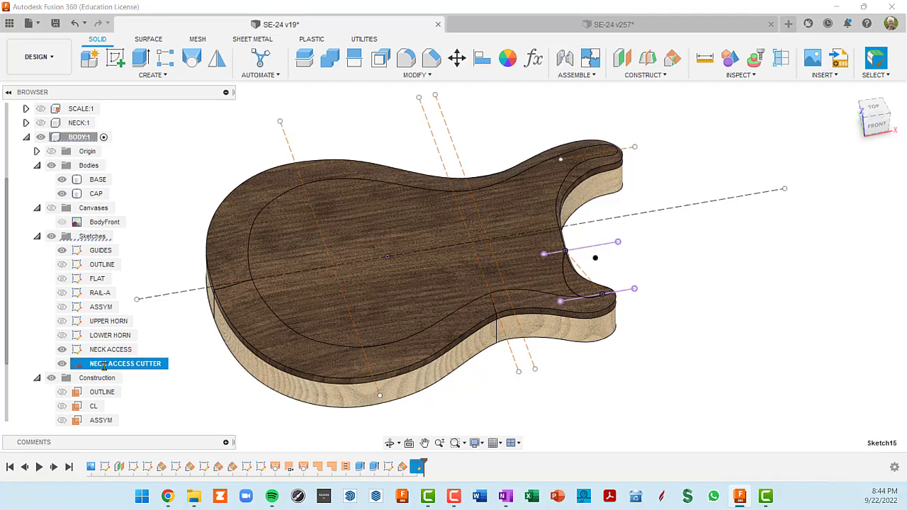
Rename the construction-line sketch, Sketch14, as NECK ACCESS C/L.
{"action": "double_click", "coordinate": [104, 350]}
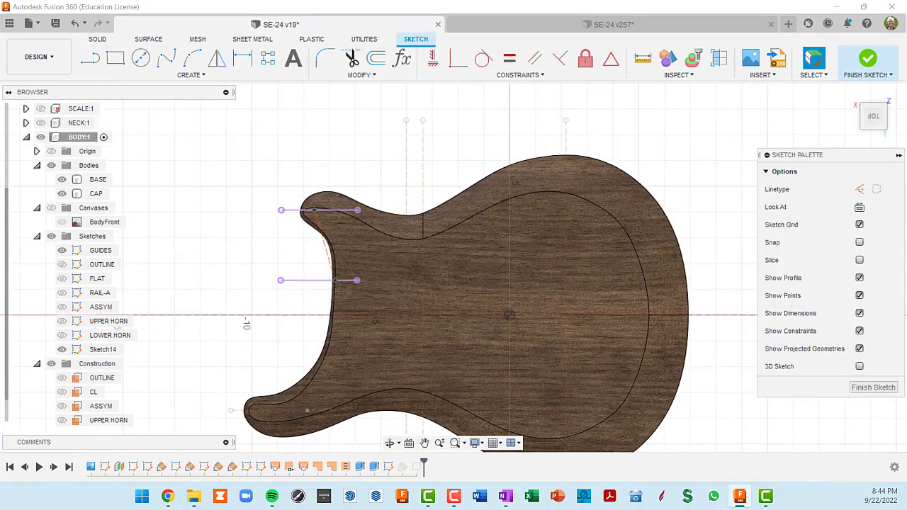
{"action": "left_click", "coordinate": [874, 387]}
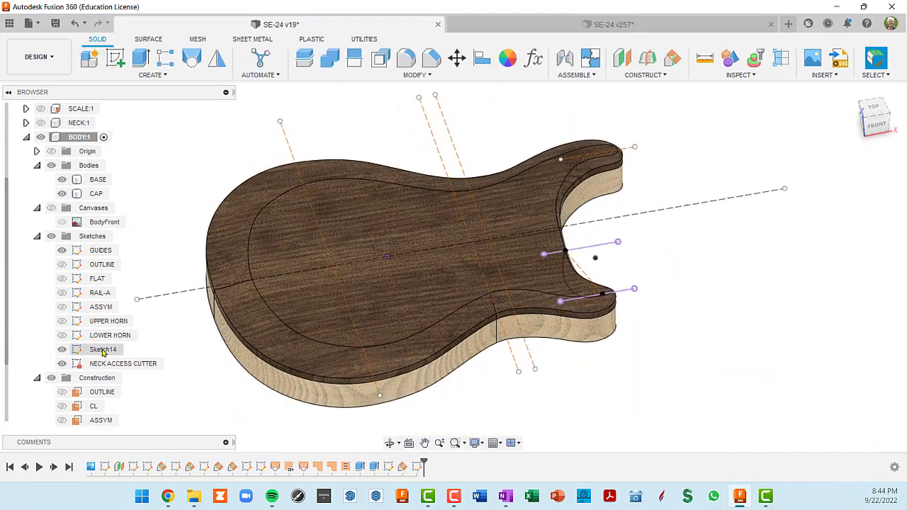
{"action": "left_click", "coordinate": [103, 351]}
{"action": "left_click", "coordinate": [103, 351]}
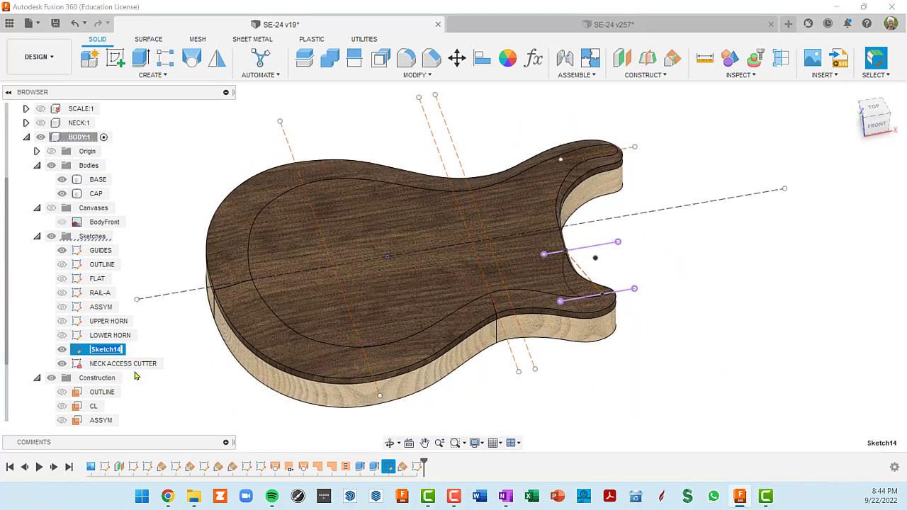
{"action": "type", "text": "NECK ACCESS C/L"}
{"action": "key", "text": "Return"}
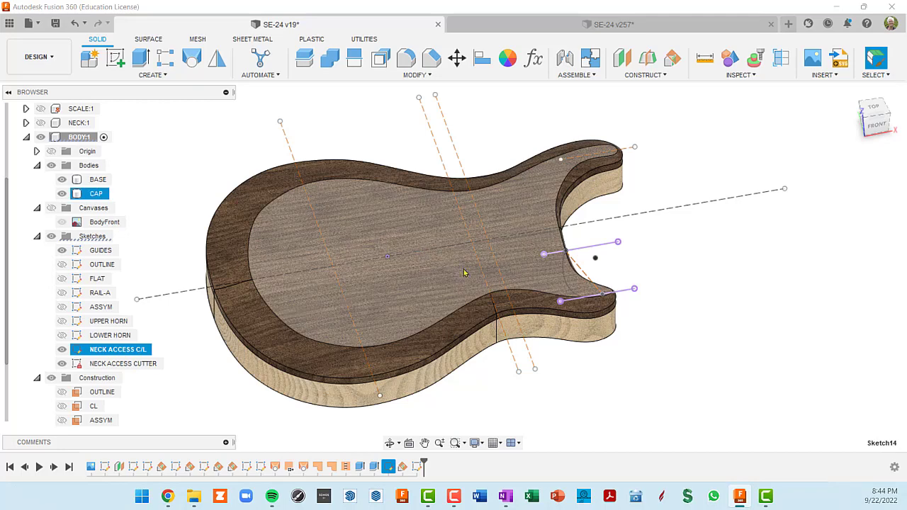
Hide the NECK ACCESS C/L sketch, keeping the NECK ACCESS CUTTER arc displayed.
{"action": "left_click", "coordinate": [594, 282]}
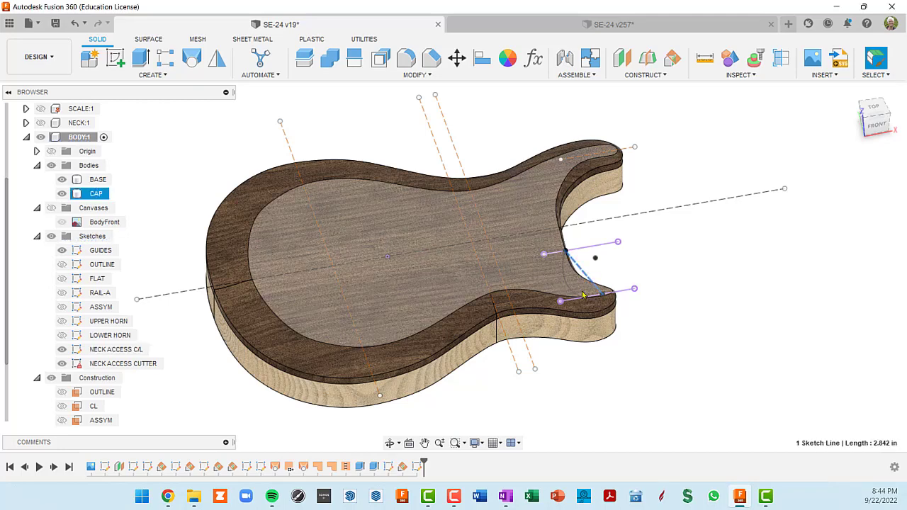
{"action": "scroll", "coordinate": [594, 282], "scroll_direction": "up", "scroll_amount": 3}
{"action": "left_click", "coordinate": [559, 287]}
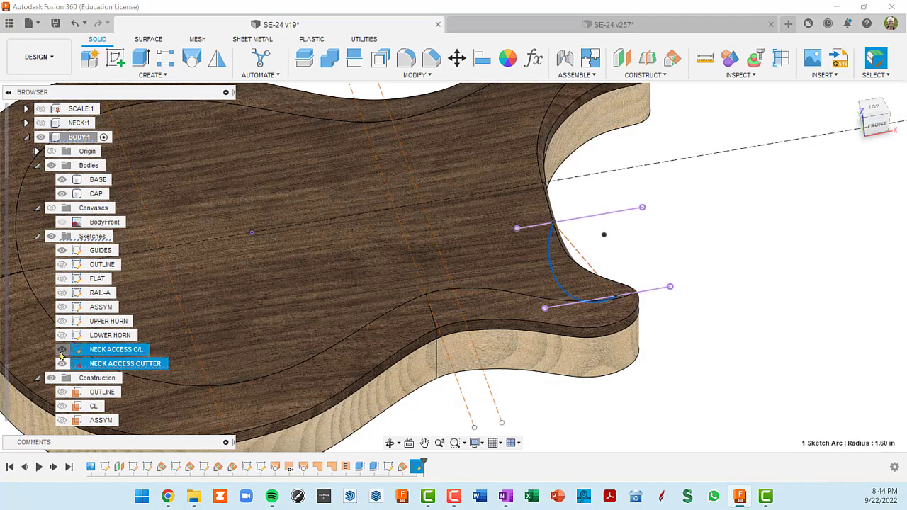
{"action": "left_click", "coordinate": [96, 193]}
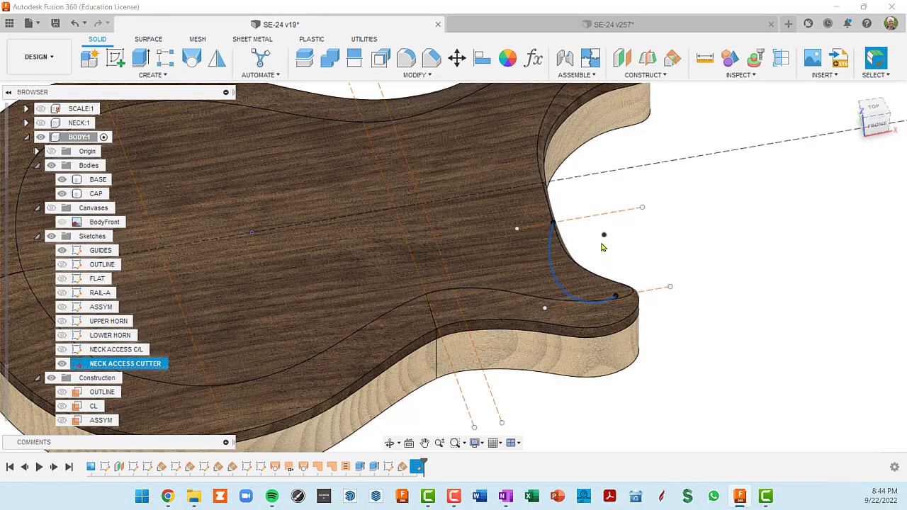
{"action": "left_click", "coordinate": [556, 282]}
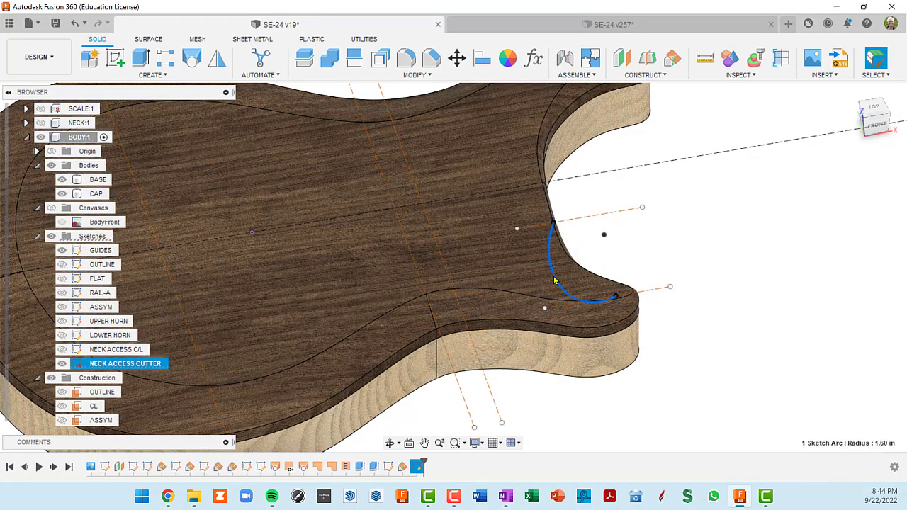
{"action": "scroll", "coordinate": [726, 294], "scroll_direction": "down", "scroll_amount": 6}
{"action": "middle_click_drag", "start_coordinate": [728, 315], "coordinate": [632, 296], "text": "shift"}
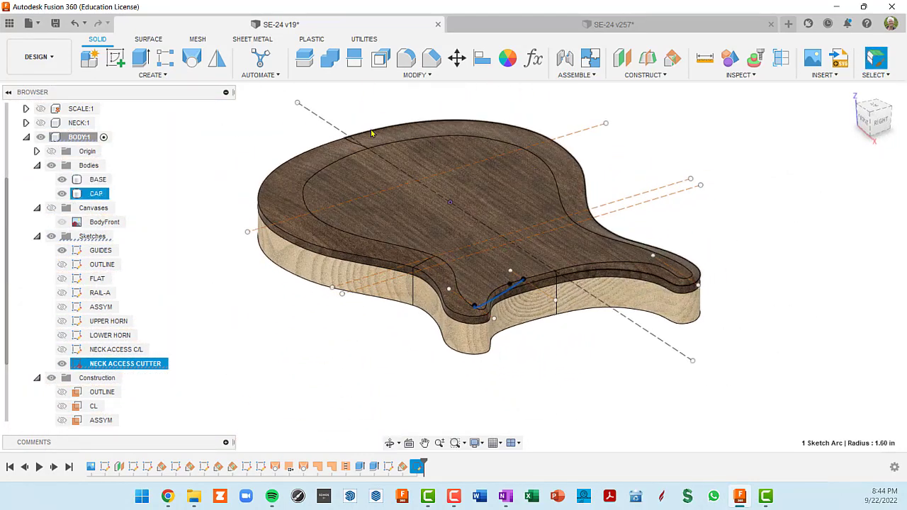
{"action": "left_click", "coordinate": [305, 62]}
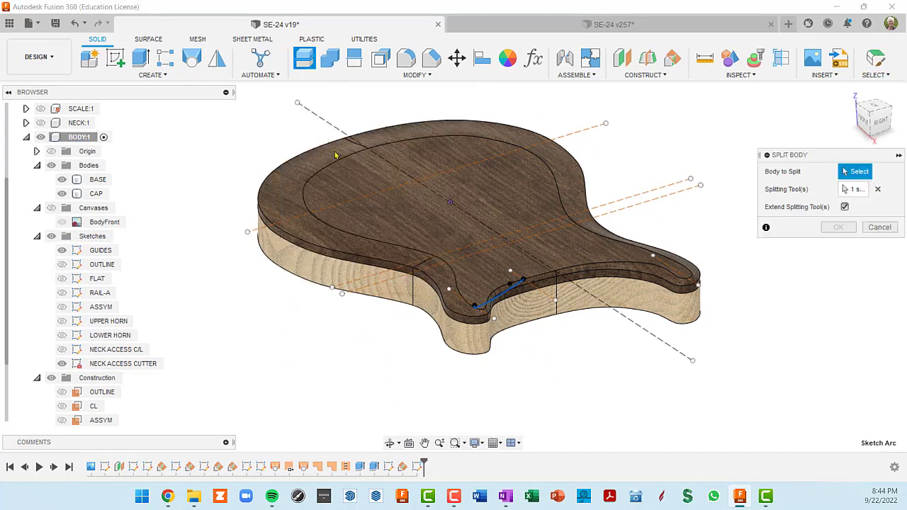
{"action": "middle_click_drag", "start_coordinate": [369, 247], "coordinate": [423, 222], "text": "shift"}
{"action": "left_click", "coordinate": [424, 221]}
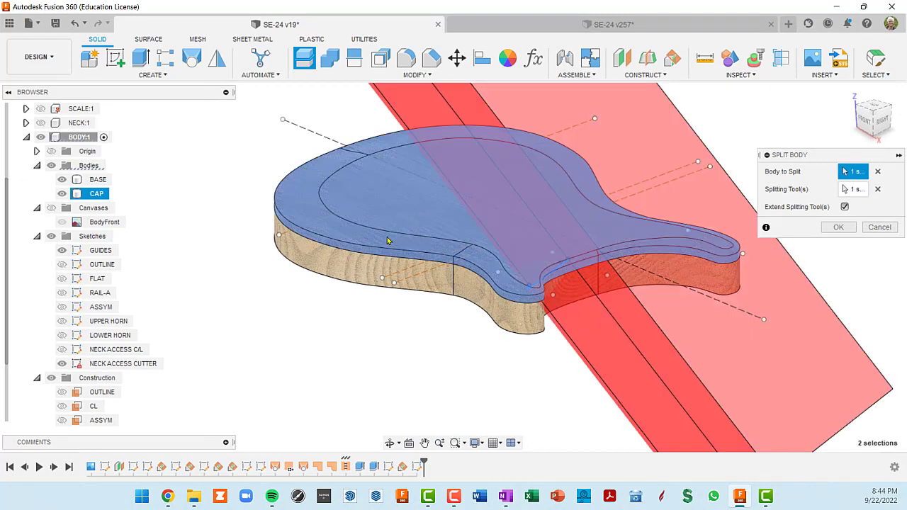
{"action": "left_click", "coordinate": [349, 266]}
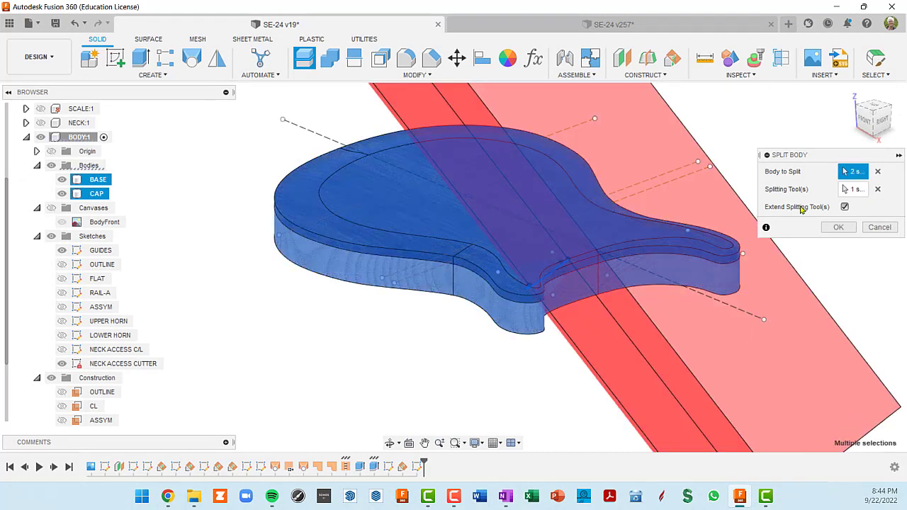
{"action": "left_click", "coordinate": [879, 190]}
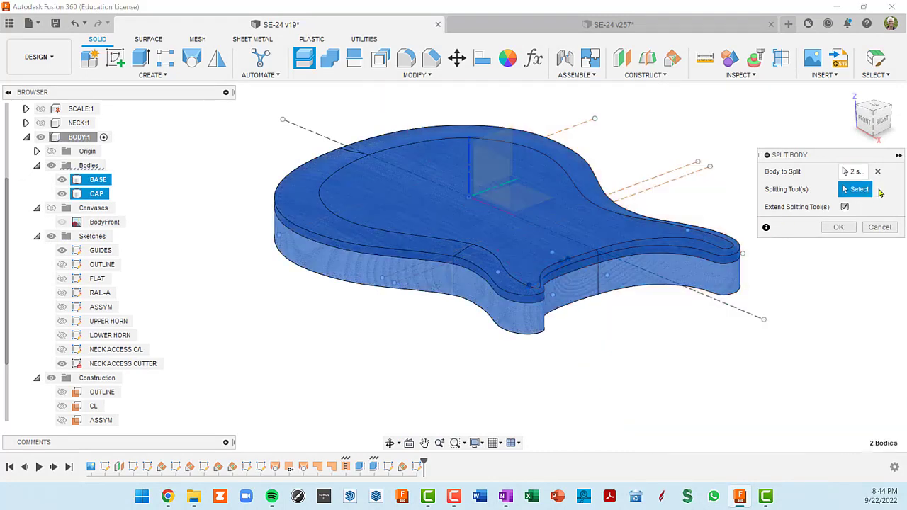
{"action": "left_click", "coordinate": [878, 171]}
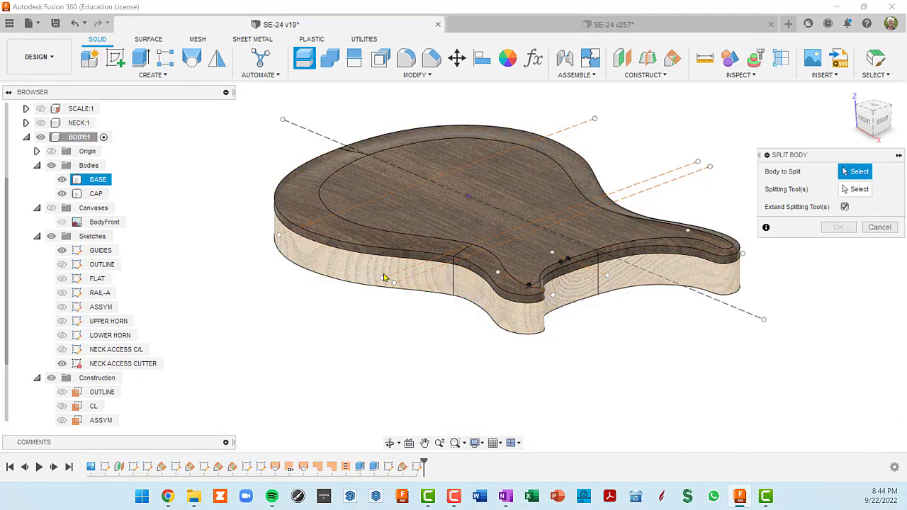
Hide the GUIDES sketch while Split Body is active and inspect the arc on the lower horn.
{"action": "left_click", "coordinate": [50, 237]}
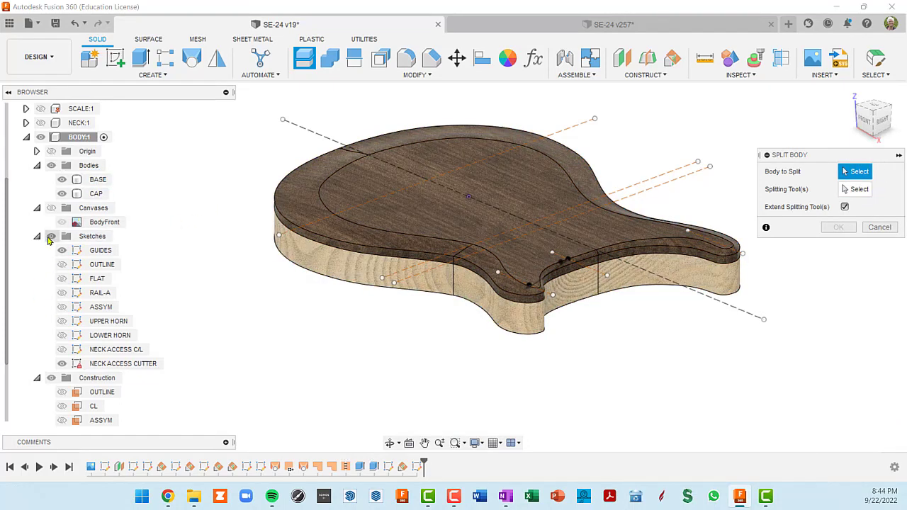
{"action": "left_click", "coordinate": [51, 236]}
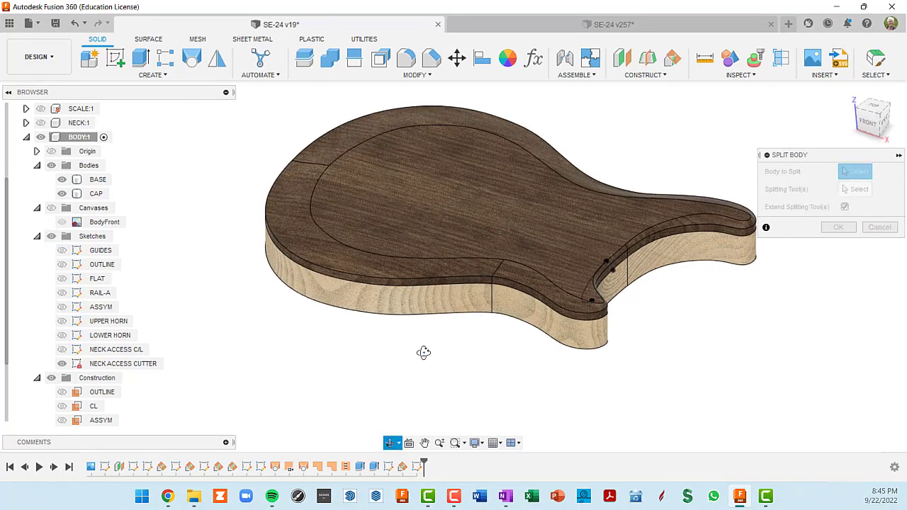
{"action": "scroll", "coordinate": [467, 305], "scroll_direction": "up", "scroll_amount": 5}
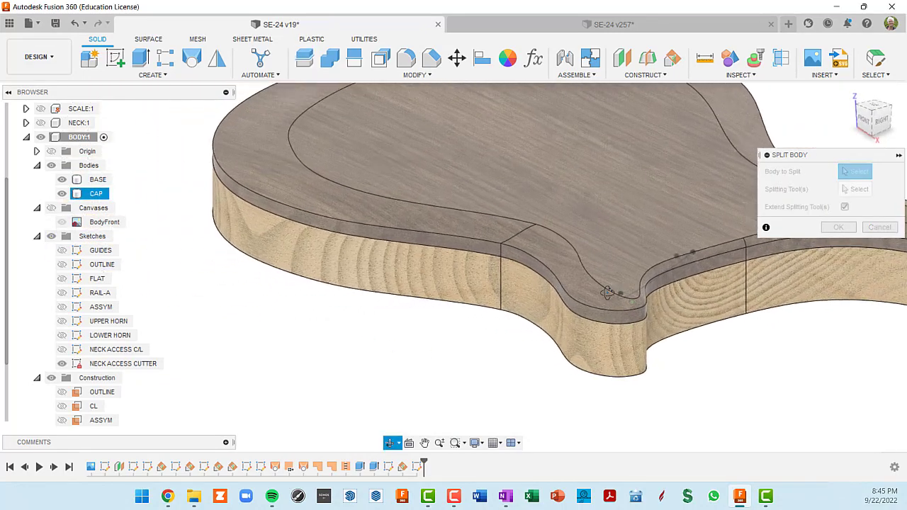
{"action": "middle_click_drag", "start_coordinate": [637, 310], "coordinate": [612, 280], "text": "shift"}
{"action": "scroll", "coordinate": [559, 284], "scroll_direction": "down", "scroll_amount": 5}
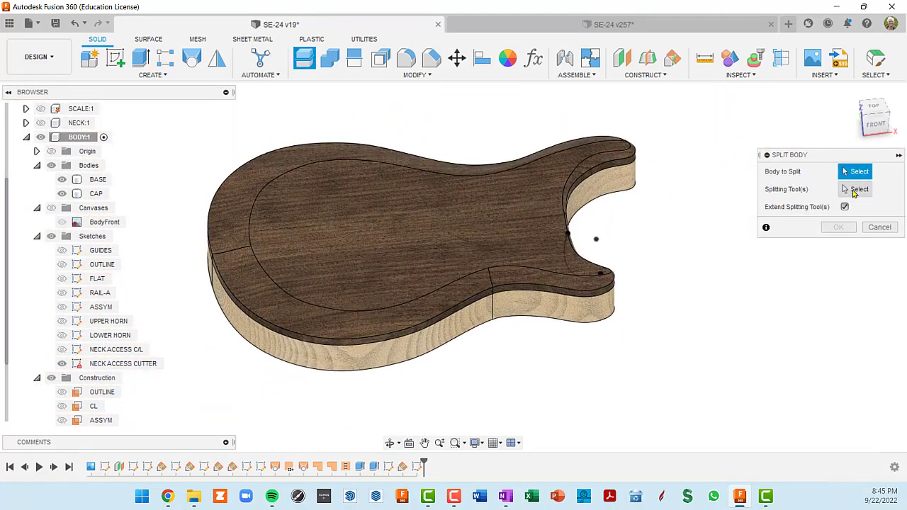
Choose the CAP and BASE as the bodies to split and the NECK ACCESS CUTTER arc as the splitting tool.
{"action": "left_click", "coordinate": [448, 236]}
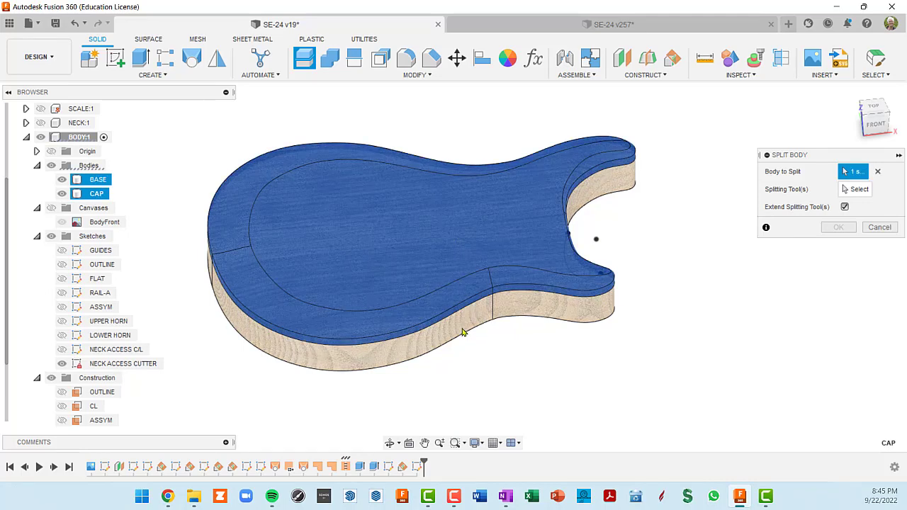
{"action": "left_click", "coordinate": [462, 332]}
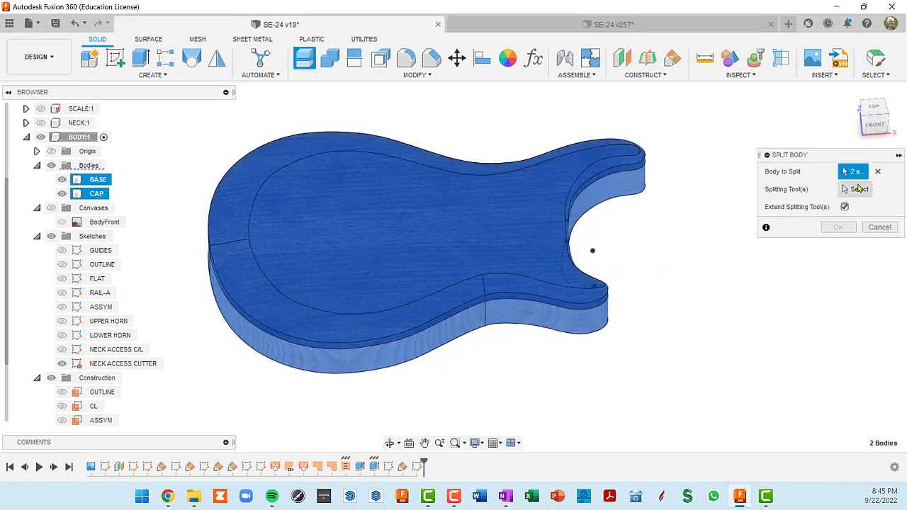
{"action": "left_click", "coordinate": [854, 195]}
{"action": "middle_click_drag", "start_coordinate": [669, 300], "coordinate": [473, 298], "text": "shift"}
{"action": "scroll", "coordinate": [407, 284], "scroll_direction": "up", "scroll_amount": 6}
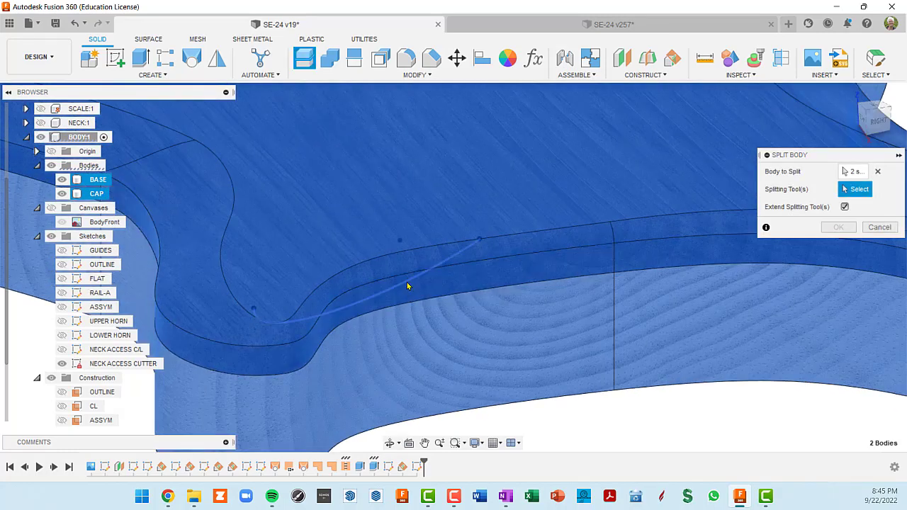
{"action": "left_click", "coordinate": [408, 284]}
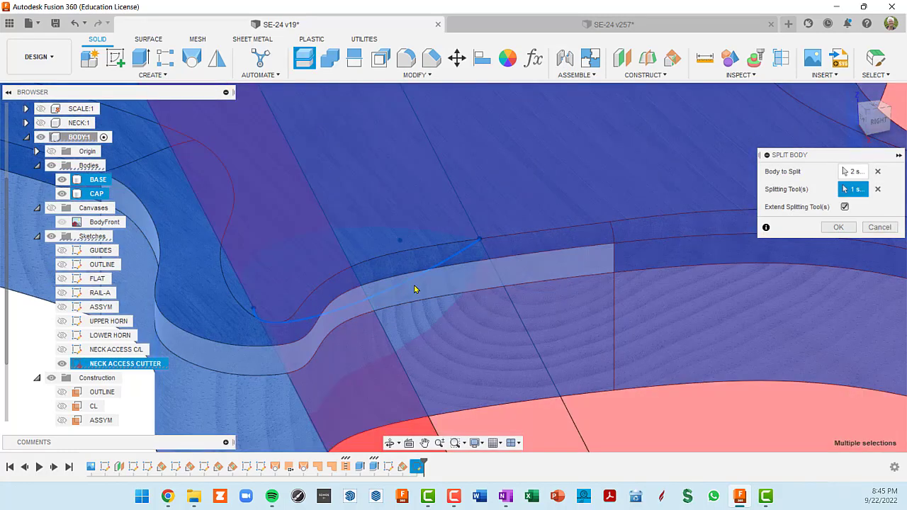
Try to split the CAP and BASE with the arc, with Extend Splitting Tool(s) turned off.
{"action": "scroll", "coordinate": [410, 285], "scroll_direction": "down", "scroll_amount": 6}
{"action": "middle_click_drag", "start_coordinate": [416, 289], "coordinate": [417, 210], "text": "shift"}
{"action": "left_click", "coordinate": [845, 207]}
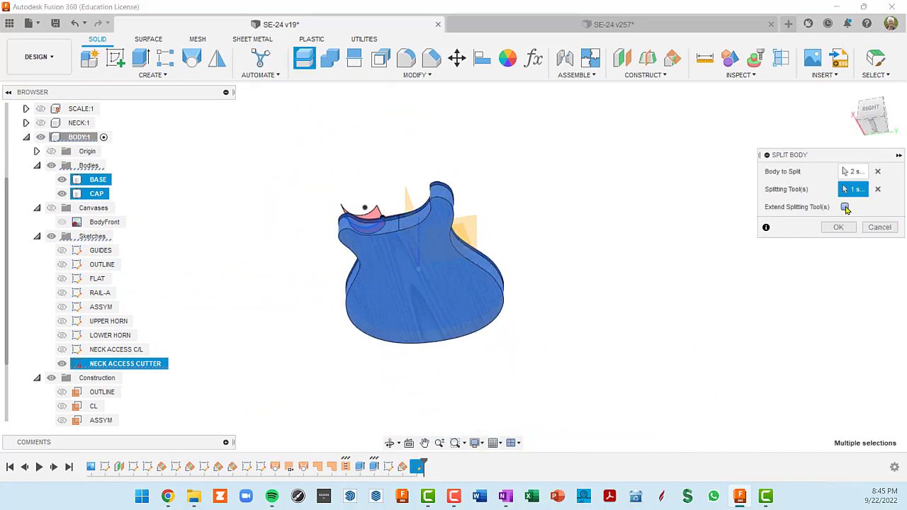
{"action": "scroll", "coordinate": [320, 243], "scroll_direction": "up", "scroll_amount": 5}
{"action": "middle_click_drag", "start_coordinate": [445, 243], "coordinate": [546, 326], "text": "shift"}
{"action": "left_click", "coordinate": [838, 226]}
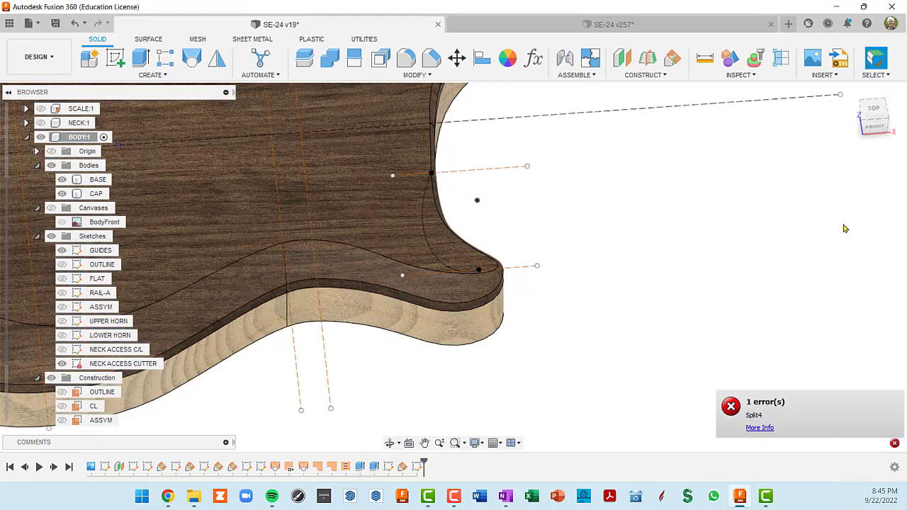
Start another Split Body on the CAP and BASE bodies and hide the GUIDES sketch.
{"action": "middle_click_drag", "start_coordinate": [606, 277], "coordinate": [660, 260], "text": "shift"}
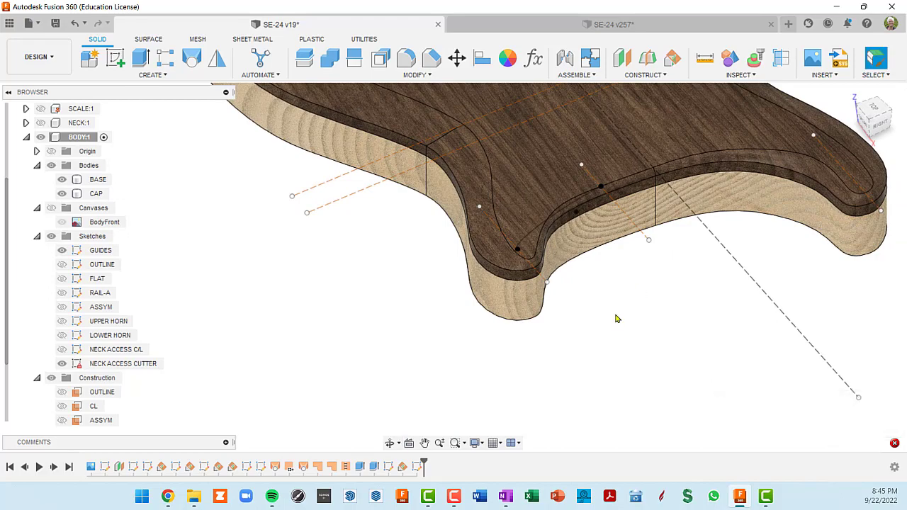
{"action": "middle_click_drag", "start_coordinate": [616, 318], "coordinate": [601, 201], "text": "shift"}
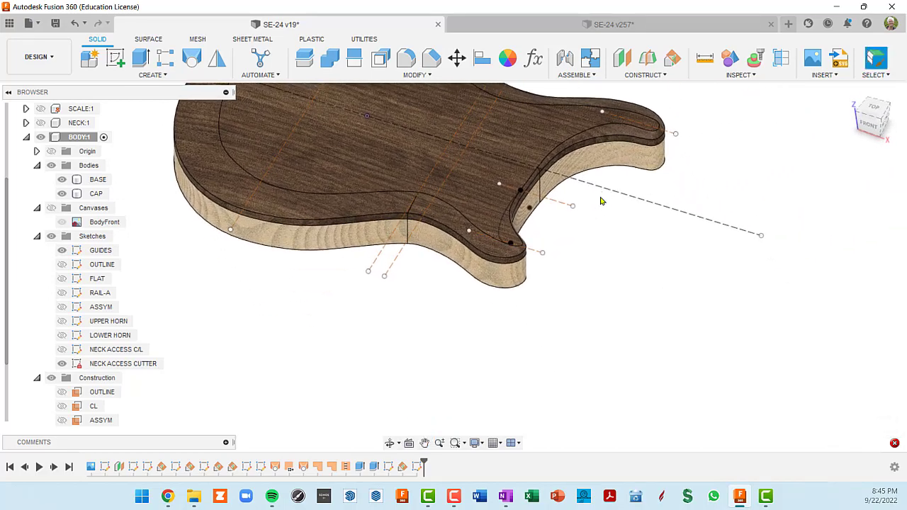
{"action": "left_click", "coordinate": [305, 59]}
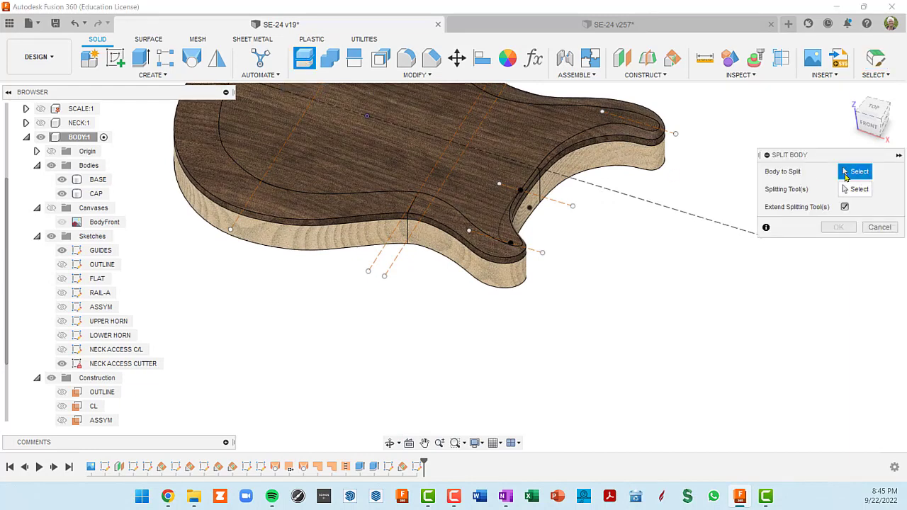
{"action": "middle_click_drag", "start_coordinate": [659, 225], "coordinate": [709, 244], "text": "shift"}
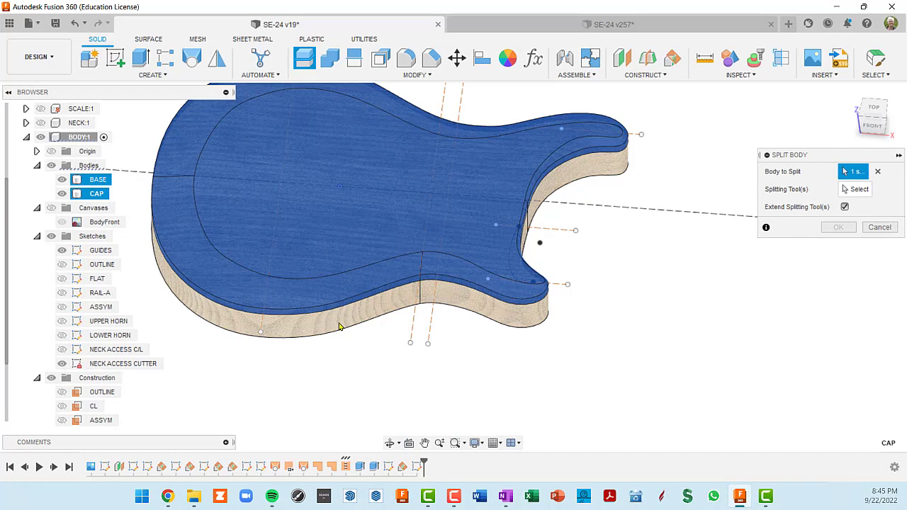
{"action": "left_click", "coordinate": [338, 326]}
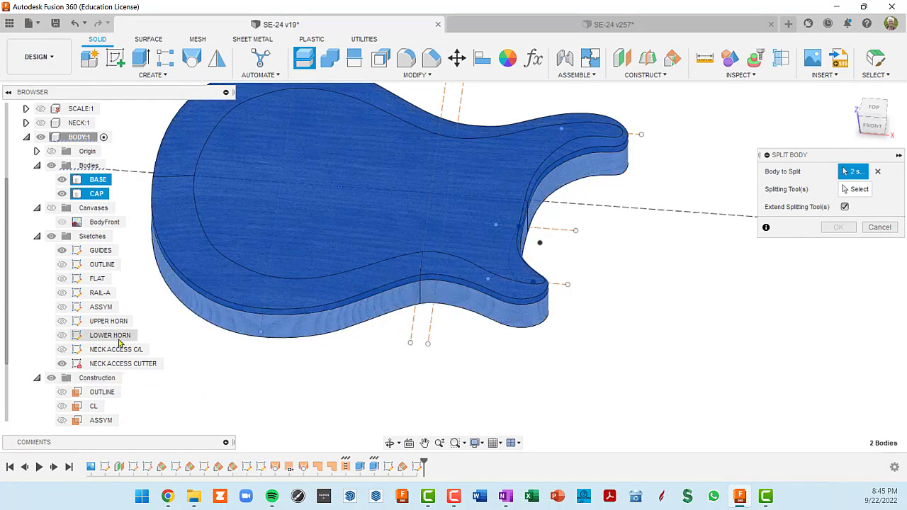
{"action": "left_click", "coordinate": [62, 252]}
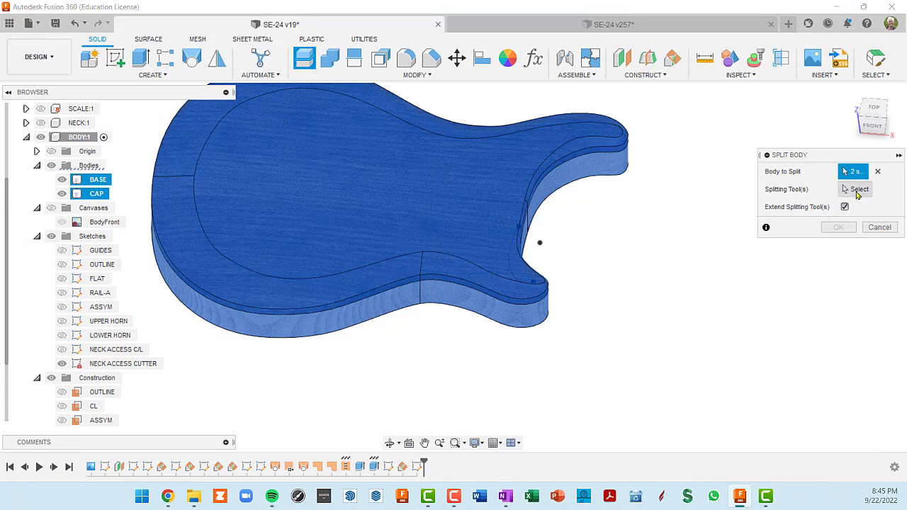
Split the CAP and BASE bodies with the NECK ACCESS CUTTER arc, with Extend Splitting Tool(s) turned on.
{"action": "left_click", "coordinate": [857, 190]}
{"action": "middle_click_drag", "start_coordinate": [743, 263], "coordinate": [667, 237], "text": "shift"}
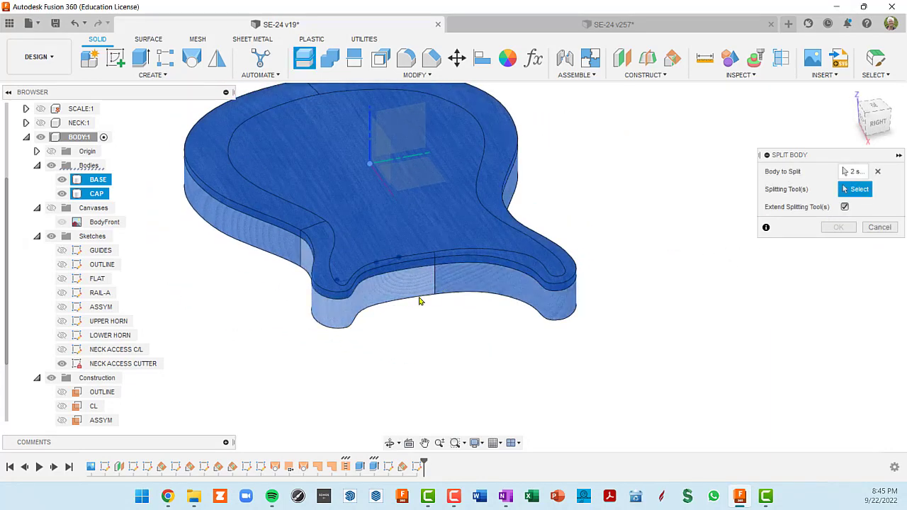
{"action": "scroll", "coordinate": [365, 258], "scroll_direction": "up", "scroll_amount": 5}
{"action": "left_click", "coordinate": [395, 252]}
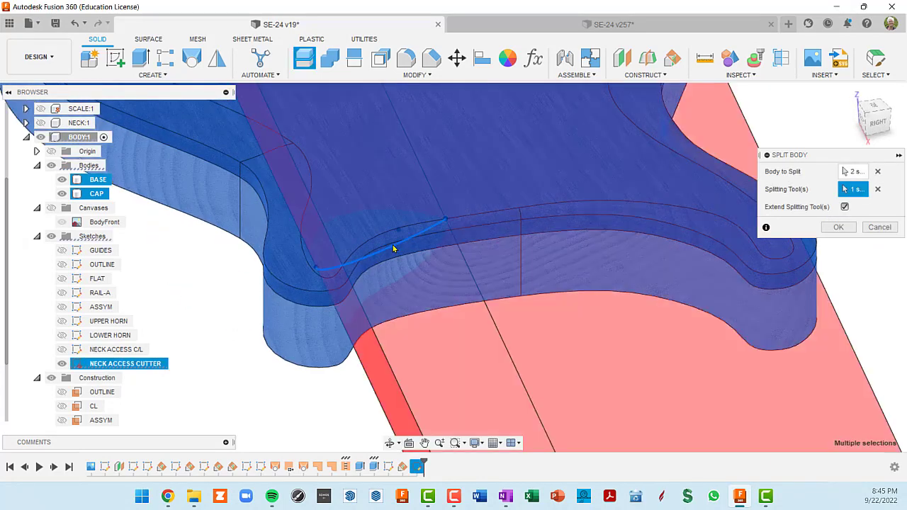
{"action": "scroll", "coordinate": [397, 256], "scroll_direction": "down", "scroll_amount": 5}
{"action": "middle_click_drag", "start_coordinate": [495, 272], "coordinate": [407, 236], "text": "shift"}
{"action": "scroll", "coordinate": [417, 208], "scroll_direction": "up", "scroll_amount": 5}
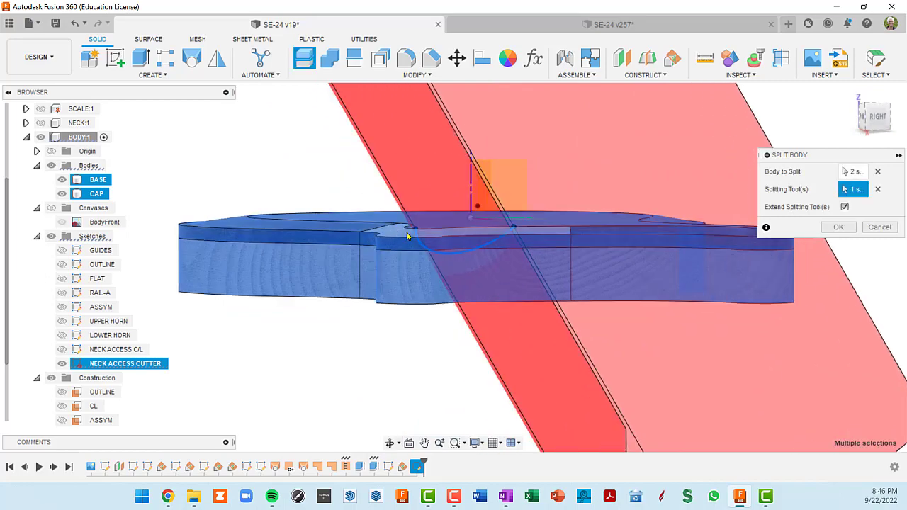
{"action": "scroll", "coordinate": [539, 263], "scroll_direction": "down", "scroll_amount": 3}
{"action": "left_click", "coordinate": [836, 228]}
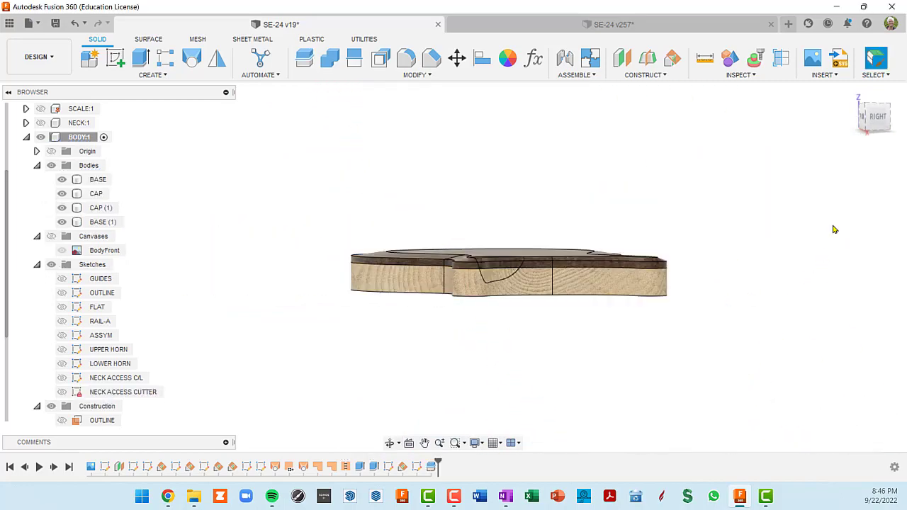
Hide the small BASE and CAP pieces split off at the lower horn and inspect the scooped cutaway.
{"action": "scroll", "coordinate": [568, 313], "scroll_direction": "up", "scroll_amount": 5}
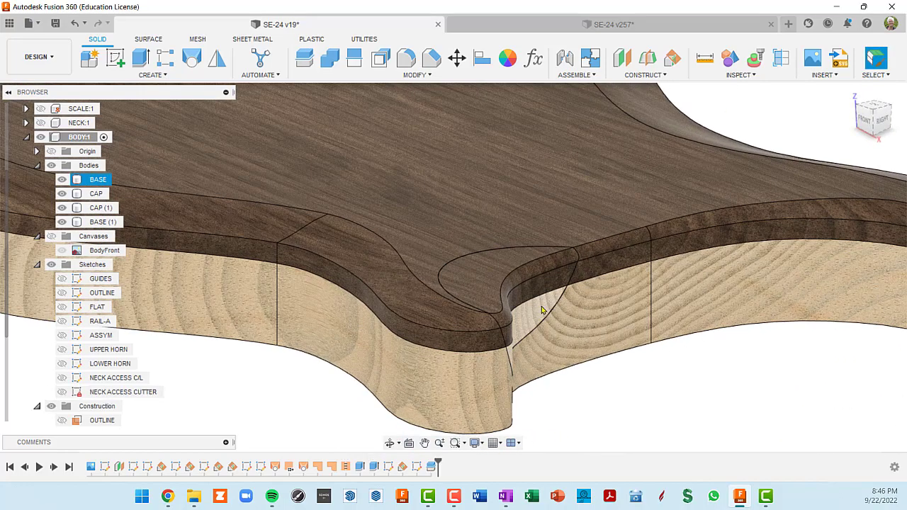
{"action": "middle_click_drag", "start_coordinate": [543, 308], "coordinate": [426, 309], "text": "shift"}
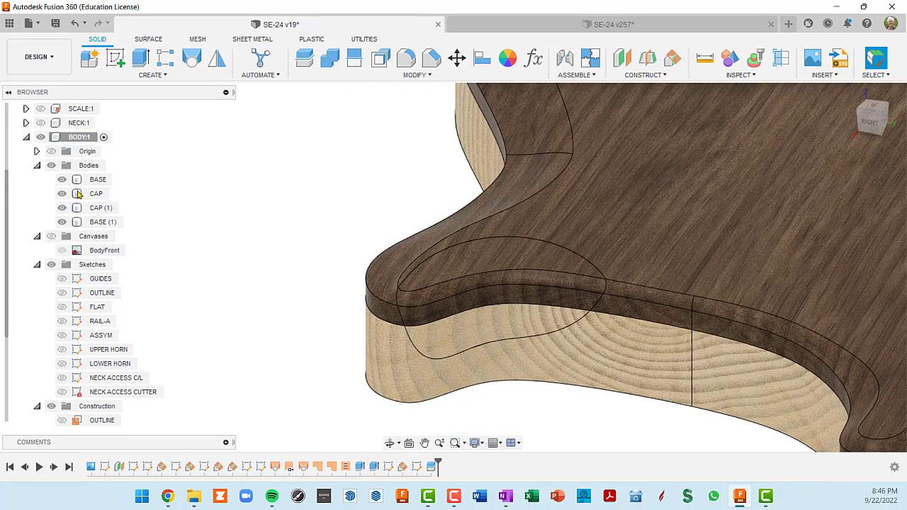
{"action": "left_click", "coordinate": [62, 182]}
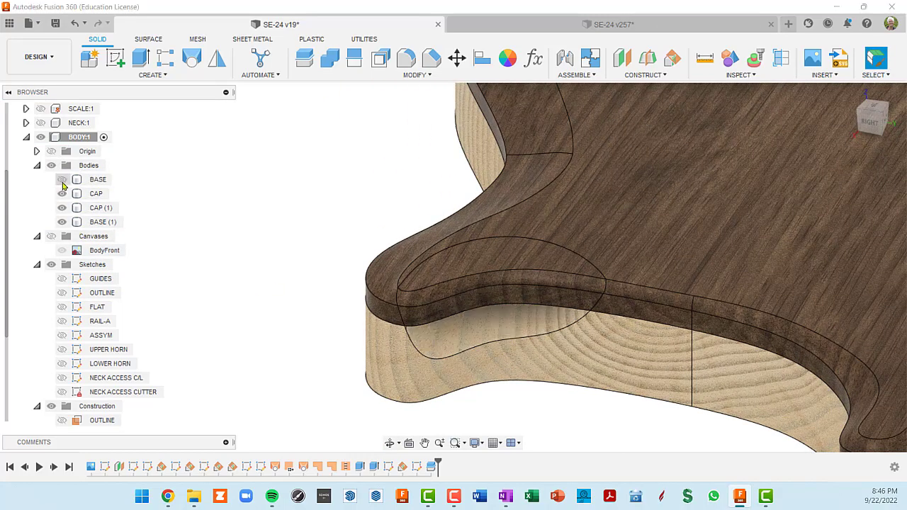
{"action": "middle_click_drag", "start_coordinate": [523, 378], "coordinate": [545, 337], "text": "shift"}
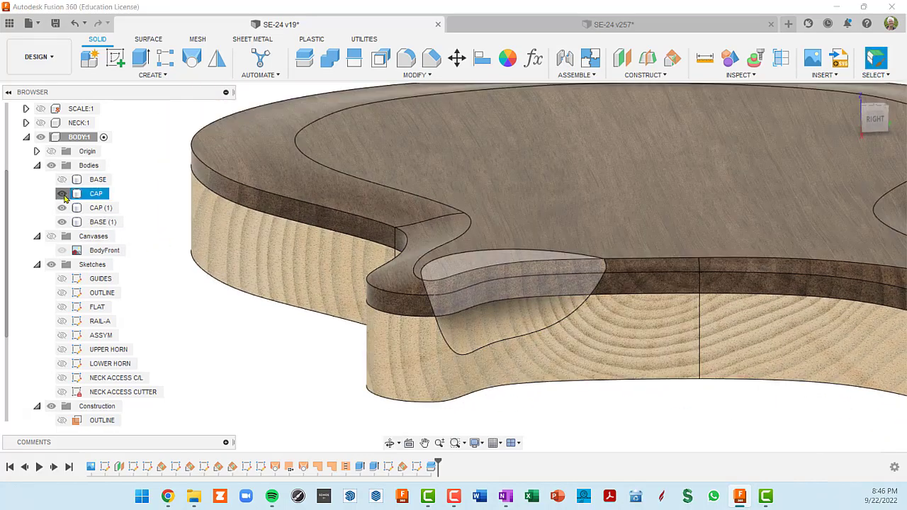
{"action": "left_click", "coordinate": [64, 195]}
{"action": "middle_click_drag", "start_coordinate": [500, 360], "coordinate": [517, 371], "text": "shift"}
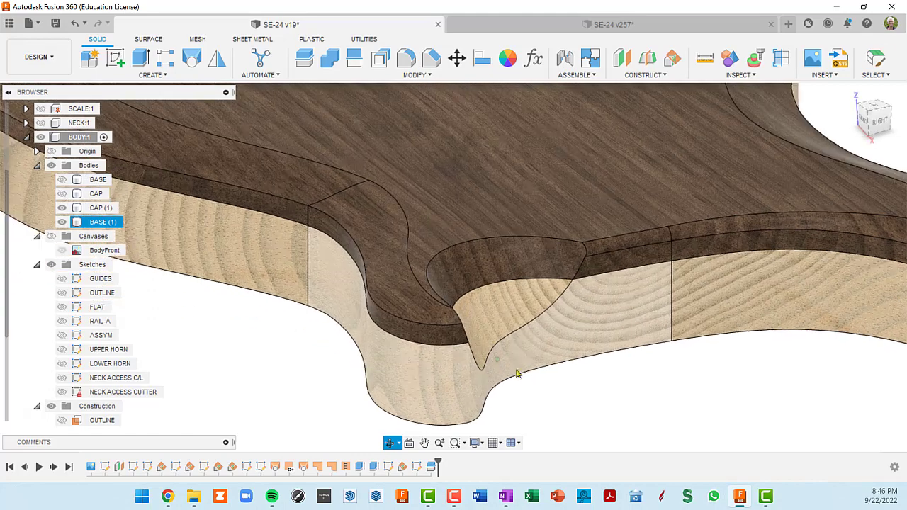
Remove the two split-off BASE and CAP pieces at the lower horn using the Remove command.
{"action": "left_click", "coordinate": [100, 180]}
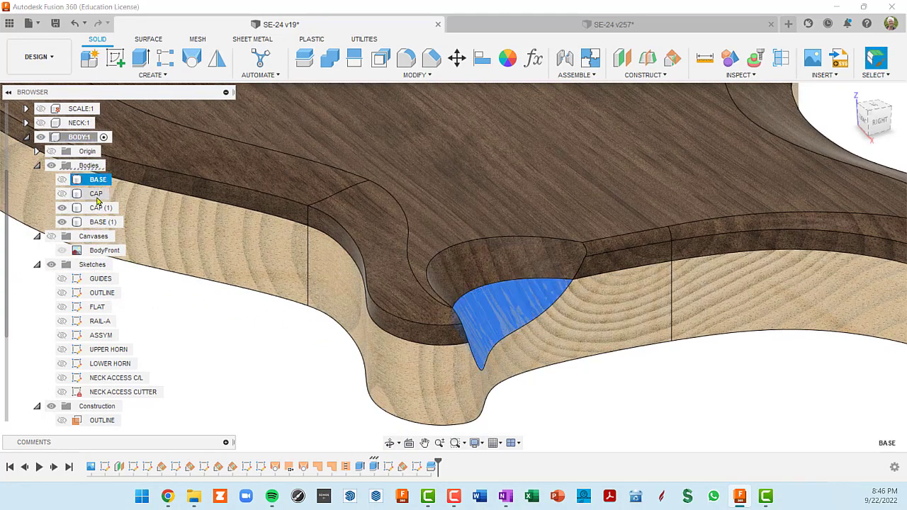
{"action": "left_click", "coordinate": [96, 193], "text": "ctrl"}
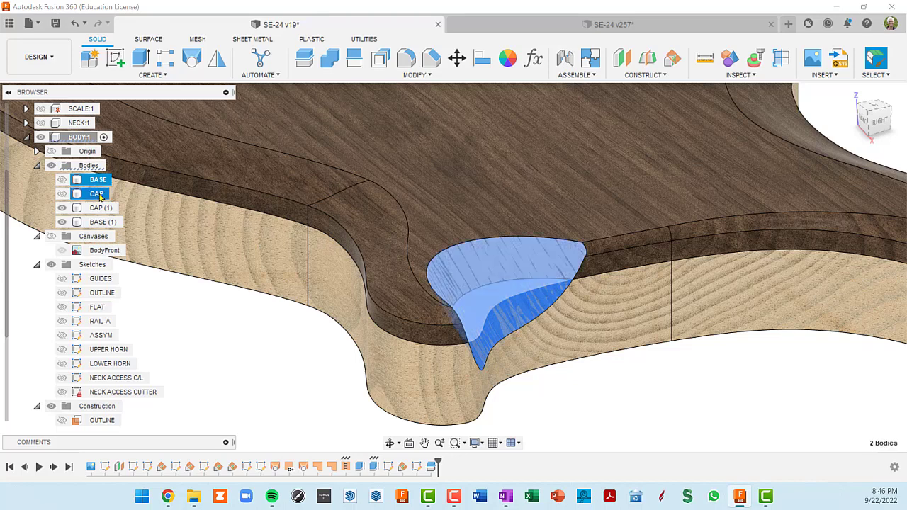
{"action": "right_click", "coordinate": [100, 198]}
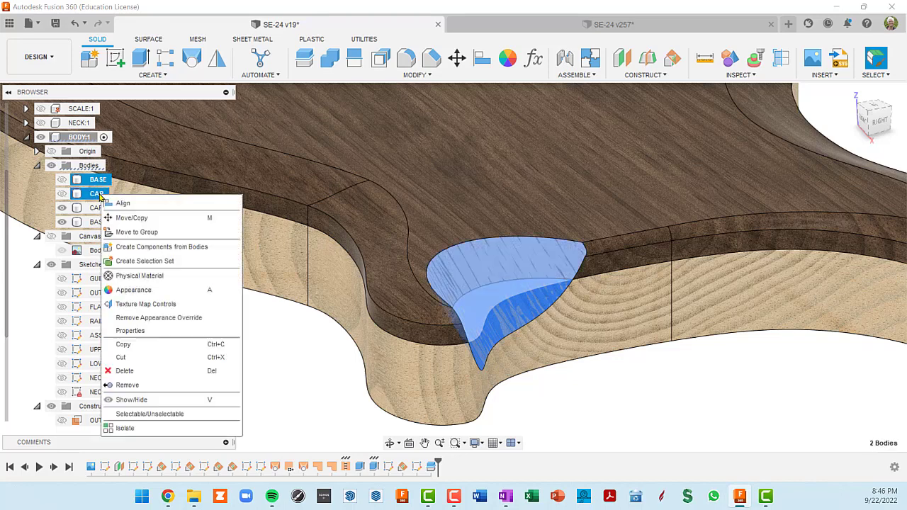
{"action": "left_click", "coordinate": [127, 385]}
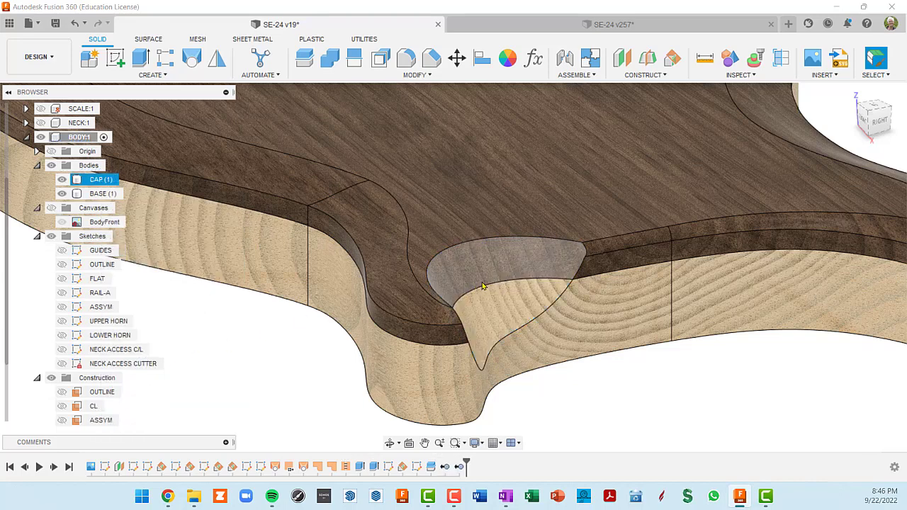
Rename the remaining bodies CAP (1) and BASE (1) as CAP and BASE.
{"action": "double_click", "coordinate": [100, 181]}
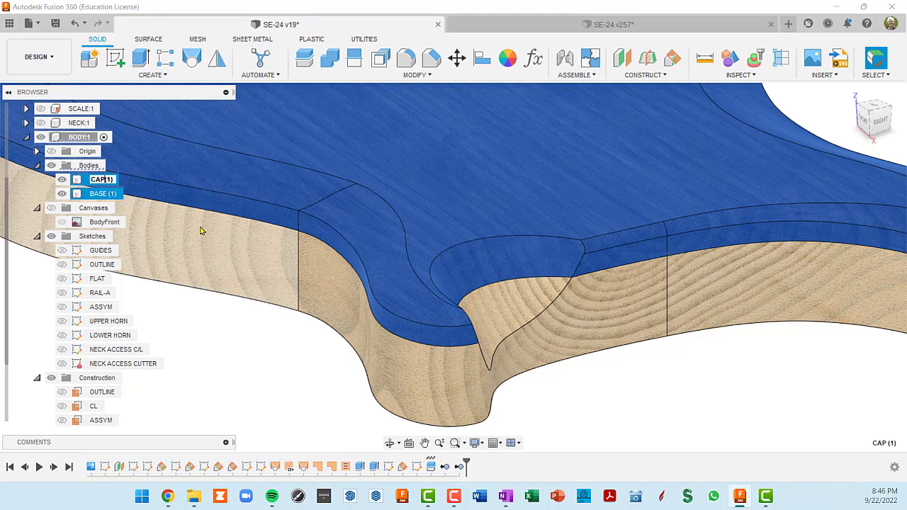
{"action": "double_click", "coordinate": [105, 196]}
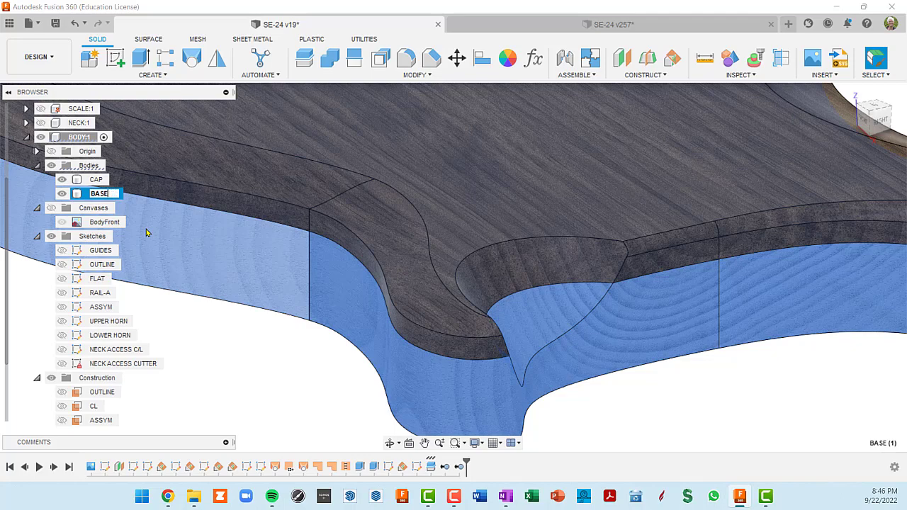
{"action": "scroll", "coordinate": [242, 249], "scroll_direction": "down", "scroll_amount": 4}
{"action": "middle_click_drag", "start_coordinate": [499, 277], "coordinate": [591, 304], "text": "shift"}
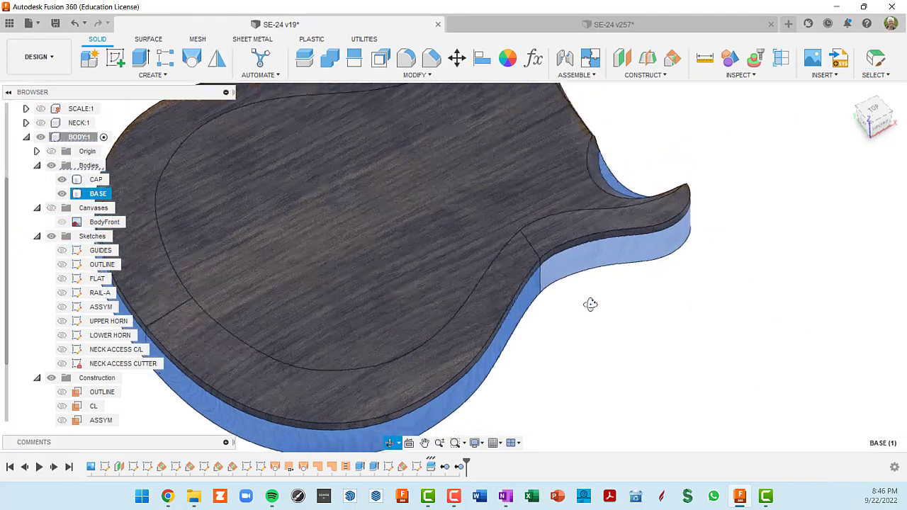
{"action": "left_click", "coordinate": [632, 325]}
Show the NECK component and activate the top-level SE-24 assembly.
{"action": "scroll", "coordinate": [633, 323], "scroll_direction": "down", "scroll_amount": 1}
{"action": "scroll", "coordinate": [633, 324], "scroll_direction": "down", "scroll_amount": 2}
{"action": "middle_click_drag", "start_coordinate": [633, 323], "coordinate": [594, 319], "text": "shift"}
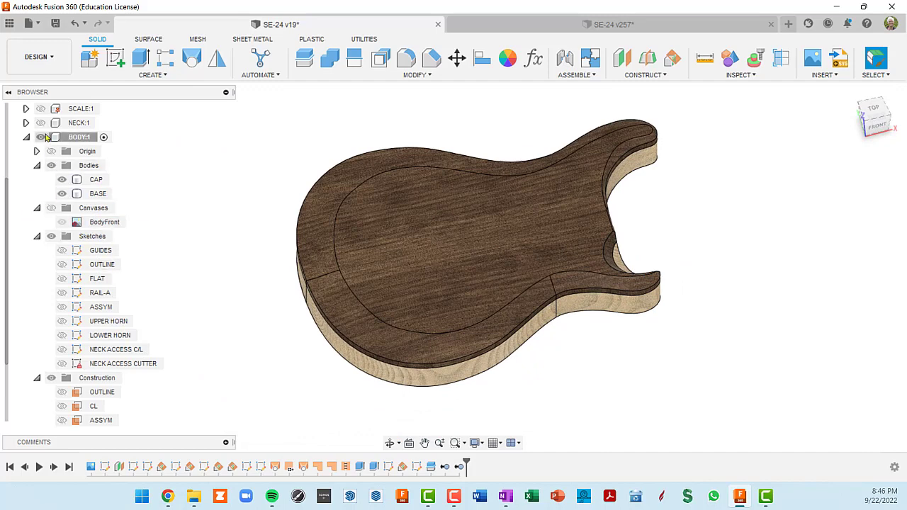
{"action": "left_click", "coordinate": [40, 123]}
{"action": "scroll", "coordinate": [100, 121], "scroll_direction": "up", "scroll_amount": 2}
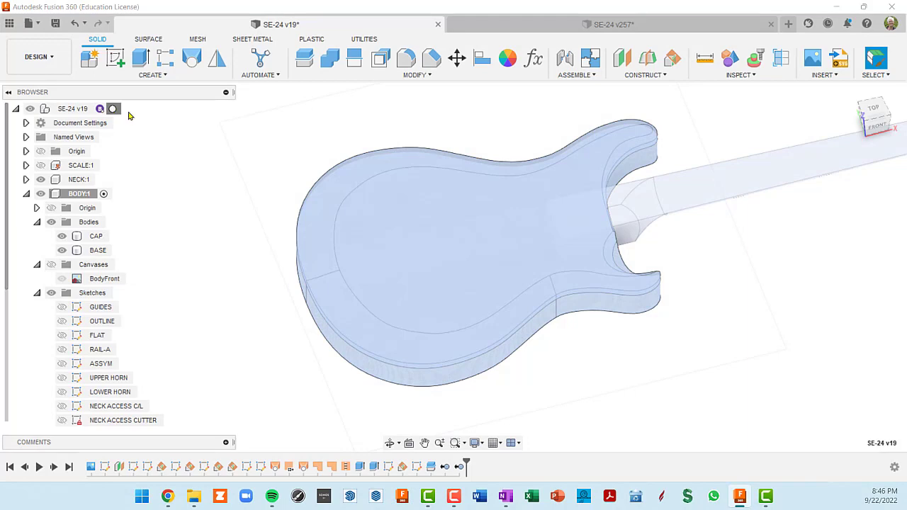
{"action": "left_click", "coordinate": [113, 110]}
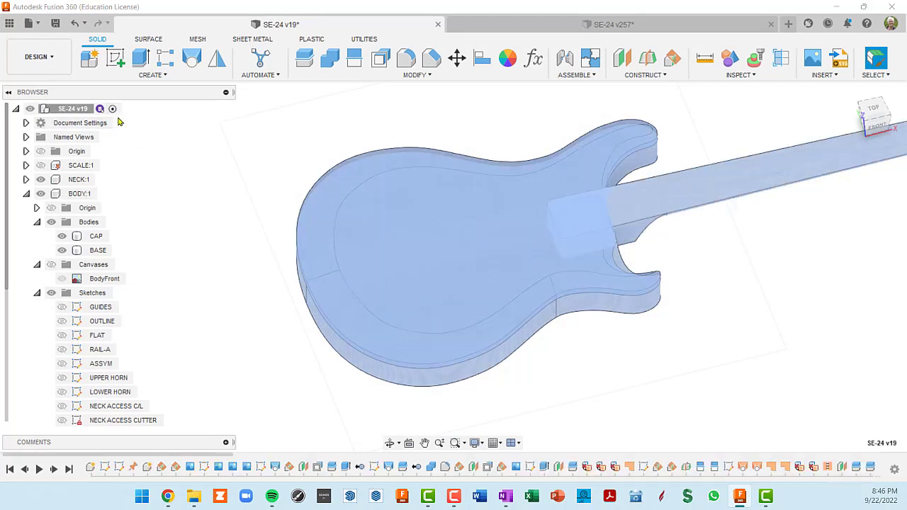
Examine the lower-horn cutaway where it meets the neck heel, up close and from above.
{"action": "scroll", "coordinate": [397, 170], "scroll_direction": "down", "scroll_amount": 3}
{"action": "middle_click_drag", "start_coordinate": [629, 279], "coordinate": [549, 253], "text": "shift"}
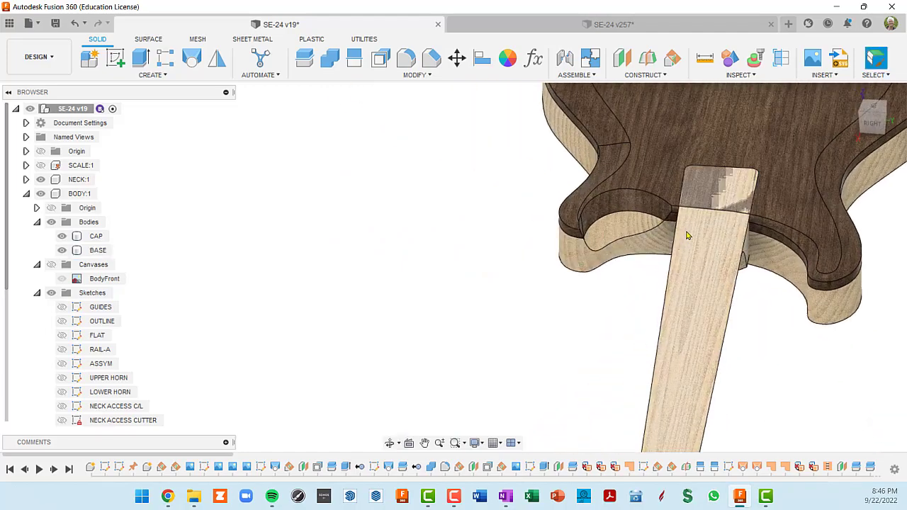
{"action": "scroll", "coordinate": [667, 215], "scroll_direction": "up", "scroll_amount": 5}
{"action": "middle_click_drag", "start_coordinate": [665, 214], "coordinate": [690, 206], "text": "shift"}
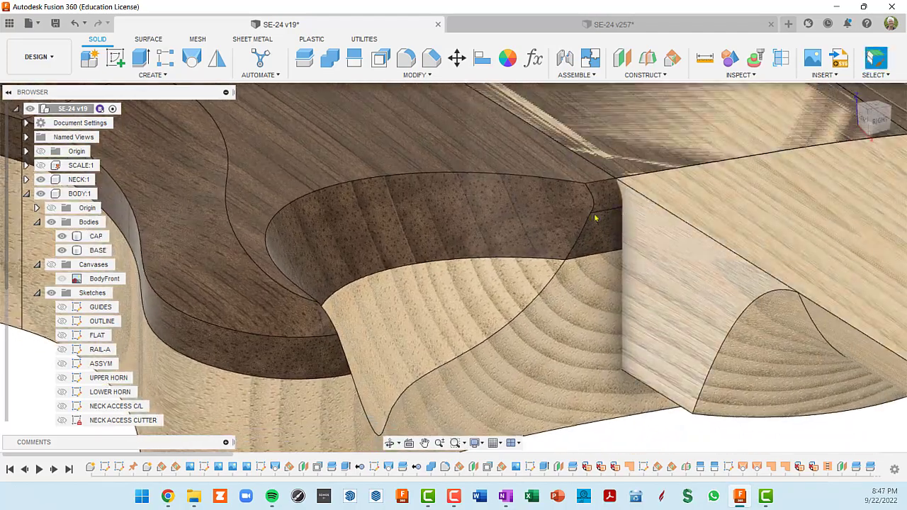
{"action": "left_click", "coordinate": [604, 205]}
{"action": "scroll", "coordinate": [615, 204], "scroll_direction": "down", "scroll_amount": 3}
{"action": "middle_click_drag", "start_coordinate": [616, 204], "coordinate": [632, 289], "text": "shift"}
{"action": "left_click", "coordinate": [623, 221]}
{"action": "scroll", "coordinate": [622, 221], "scroll_direction": "down", "scroll_amount": 3}
{"action": "scroll", "coordinate": [549, 352], "scroll_direction": "down", "scroll_amount": 4}
{"action": "mouse_move", "coordinate": [519, 372]}
{"action": "middle_mouse_down", "text": "shift"}
{"action": "mouse_move", "coordinate": [538, 382]}
{"action": "mouse_move", "coordinate": [529, 383]}
{"action": "middle_mouse_up", "text": "shift"}
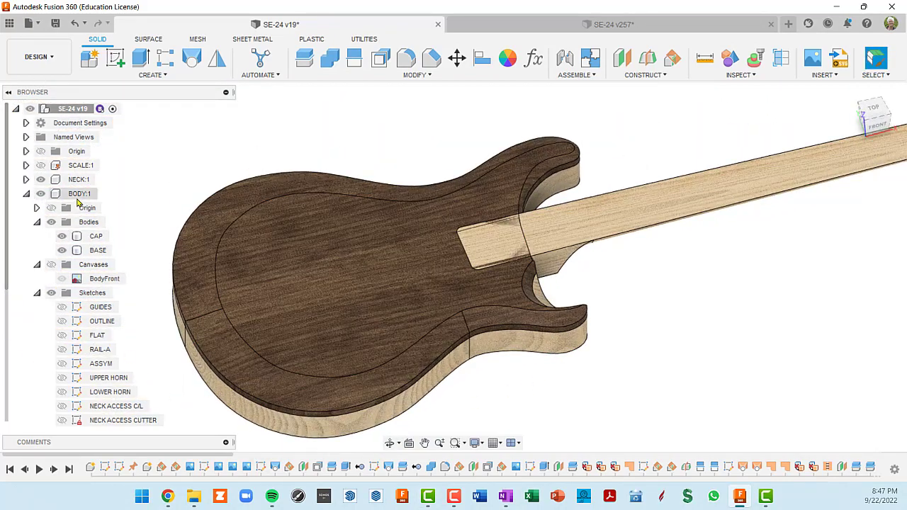
Activate the BODY component, hide the NECK, and review the angle setting of the neck-access construction plane without changing it.
{"action": "double_click", "coordinate": [86, 195]}
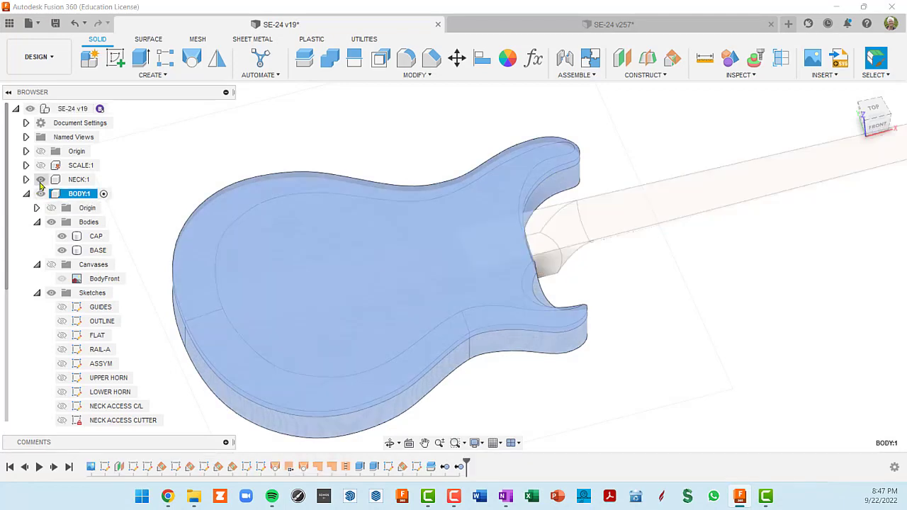
{"action": "left_click", "coordinate": [40, 180]}
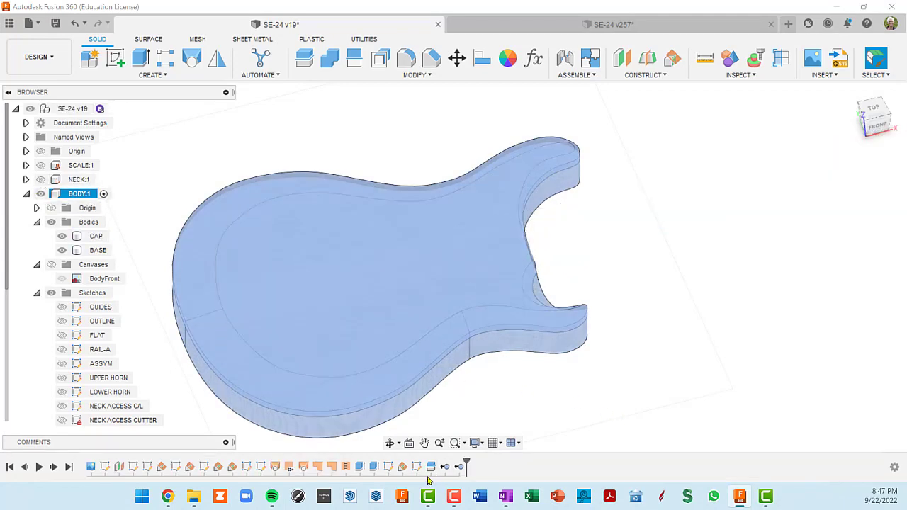
{"action": "right_click", "coordinate": [403, 468]}
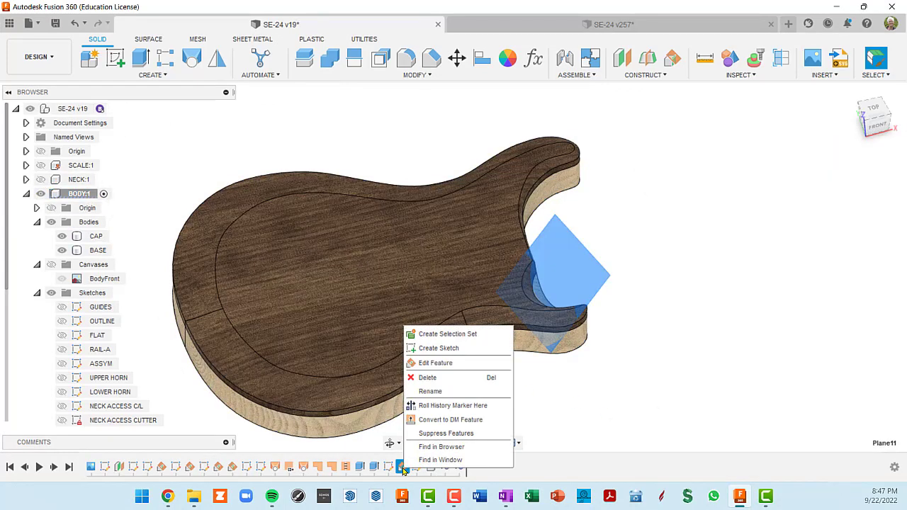
{"action": "left_click", "coordinate": [436, 363]}
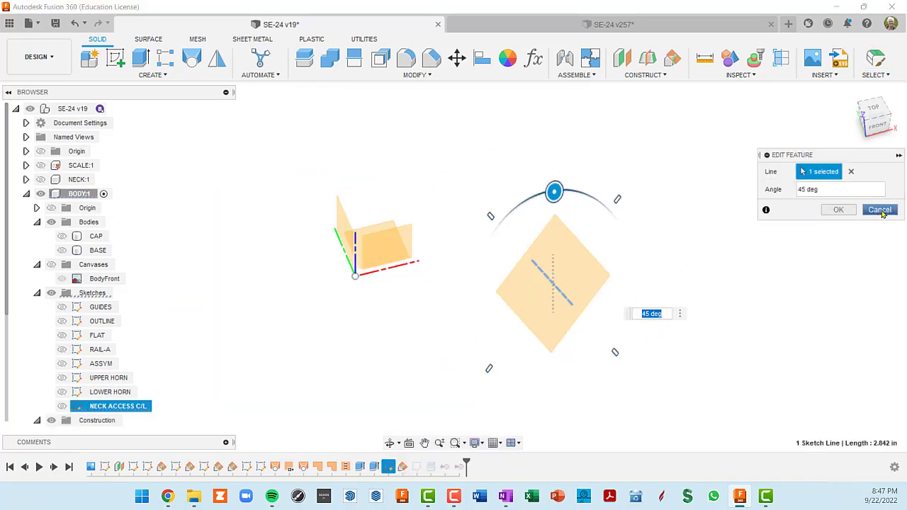
{"action": "left_click", "coordinate": [880, 210]}
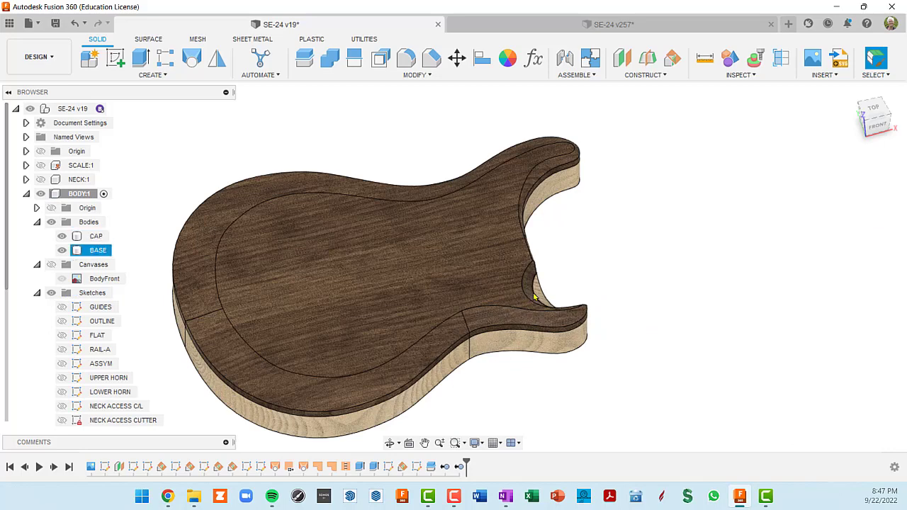
Edit the NECK ACCESS CUTTER sketch, set the arc's radius to 1.70 and finish the sketch.
{"action": "right_click", "coordinate": [416, 469]}
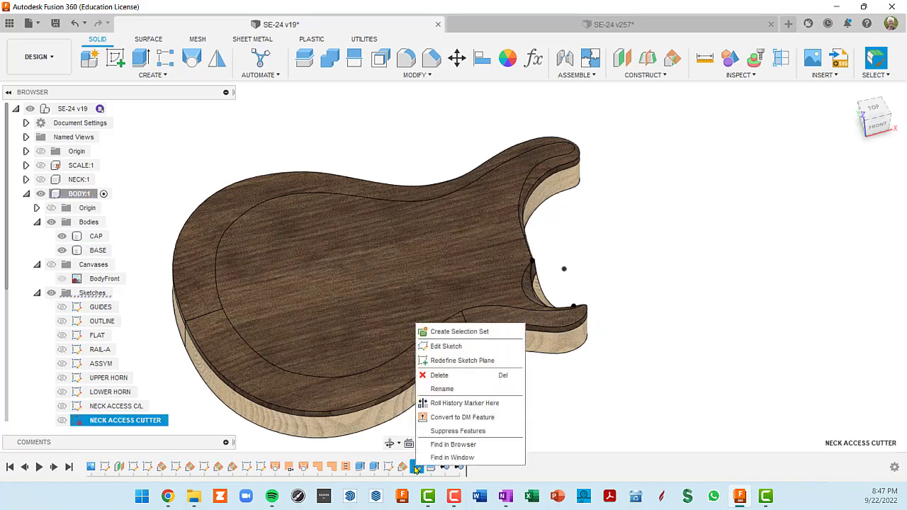
{"action": "left_click", "coordinate": [448, 347]}
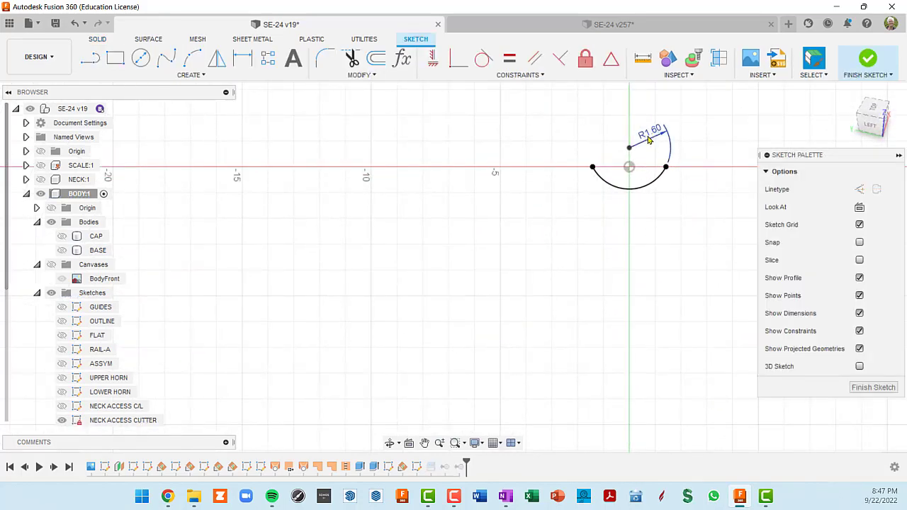
{"action": "double_click", "coordinate": [653, 135]}
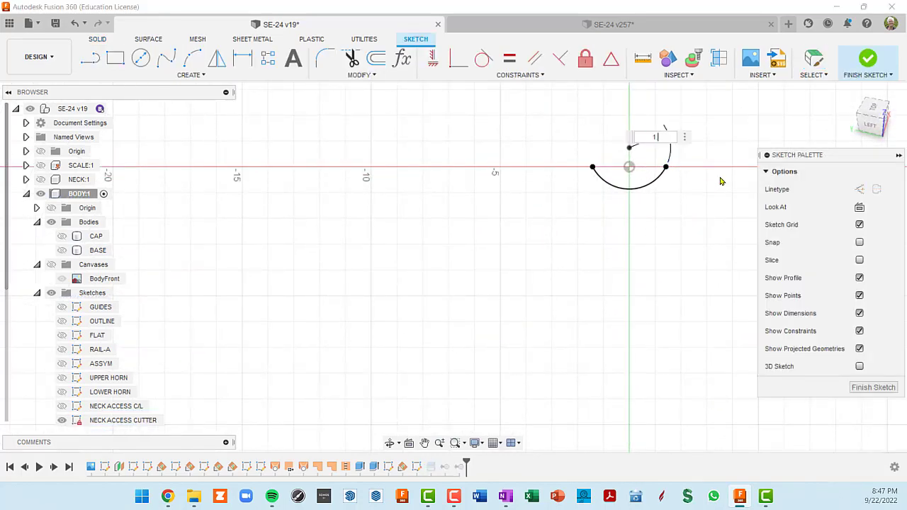
{"action": "key", "text": "Return"}
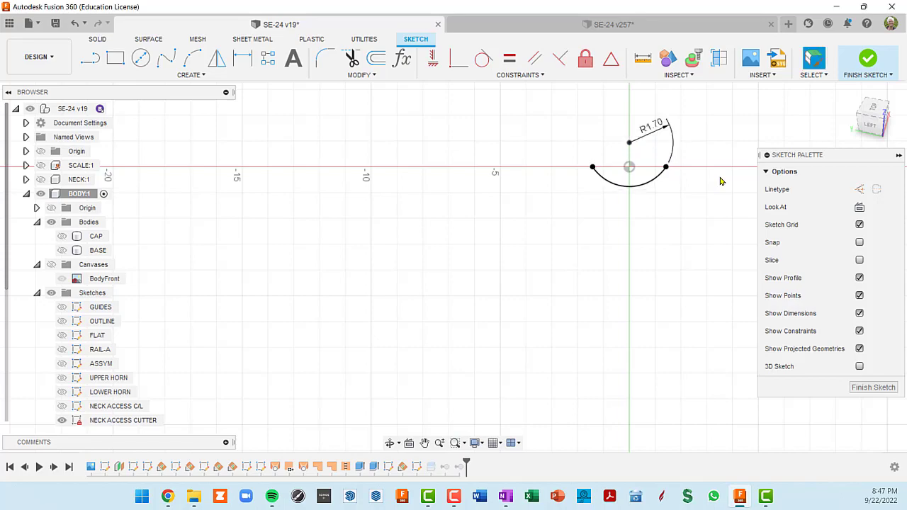
{"action": "left_click", "coordinate": [886, 384]}
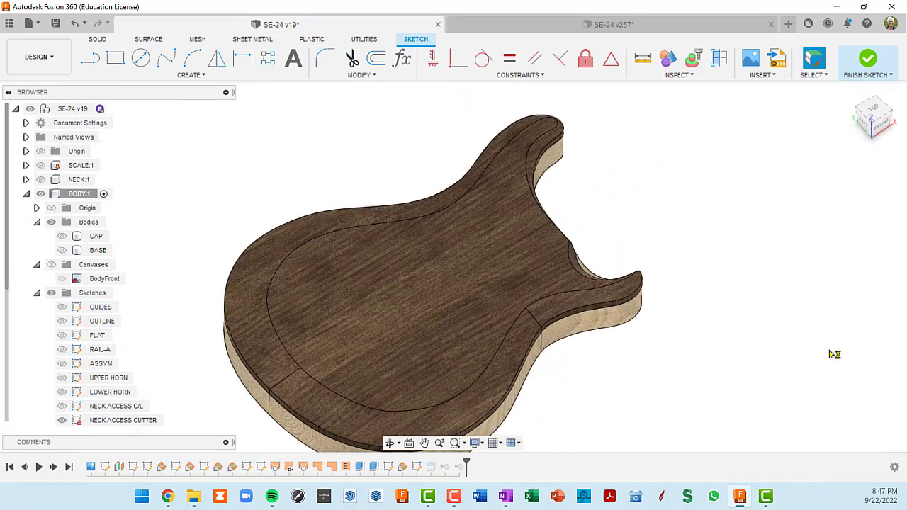
Inspect the reshaped cutaway on the lower horn and undo the arc radius change.
{"action": "middle_click_drag", "start_coordinate": [526, 310], "coordinate": [514, 233], "text": "shift"}
{"action": "scroll", "coordinate": [420, 285], "scroll_direction": "up", "scroll_amount": 5}
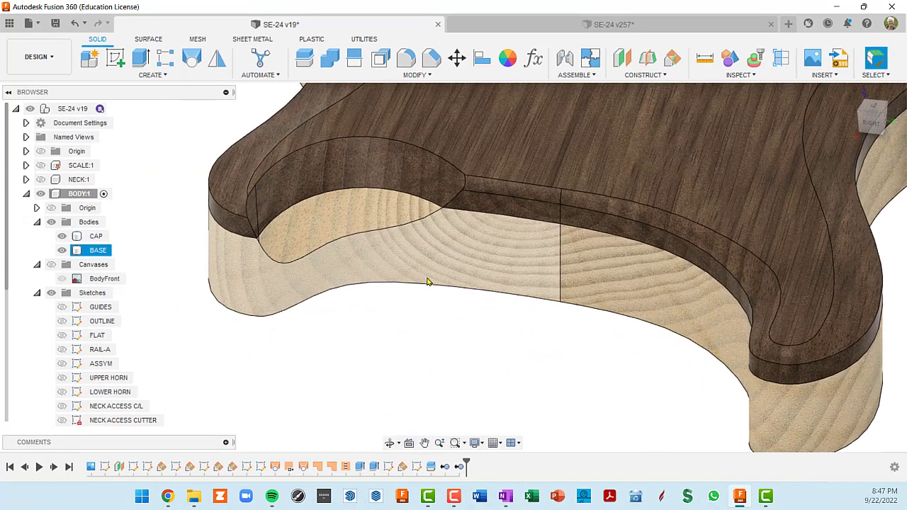
{"action": "middle_click_drag", "start_coordinate": [444, 260], "coordinate": [472, 278], "text": "shift"}
{"action": "key", "text": "ctrl+z"}
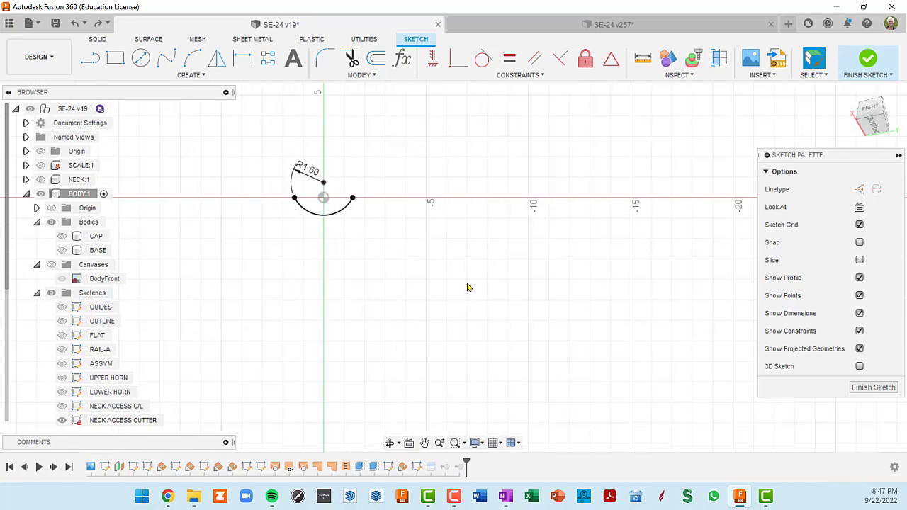
{"action": "key", "text": "ctrl+z"}
{"action": "mouse_move", "coordinate": [444, 251]}
{"action": "middle_mouse_down", "text": "shift"}
{"action": "mouse_move", "coordinate": [490, 292]}
{"action": "mouse_move", "coordinate": [474, 329]}
{"action": "middle_mouse_up", "text": "shift"}
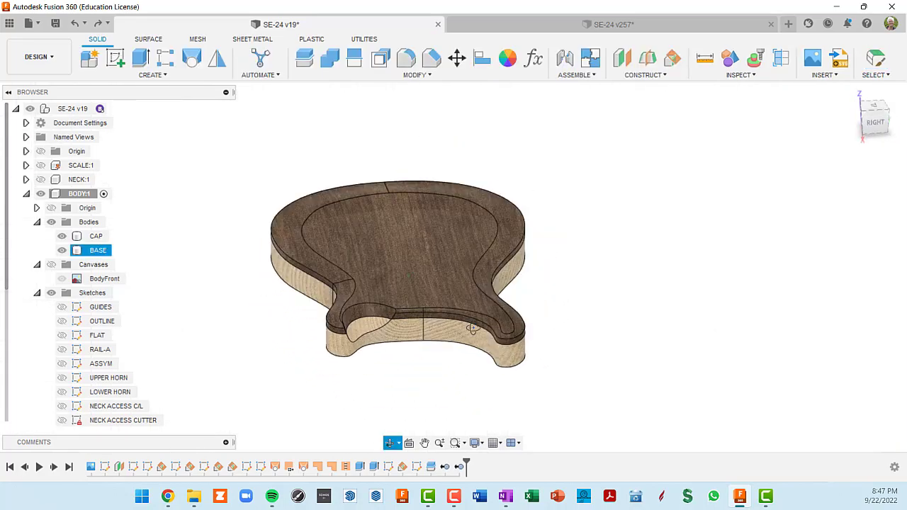
Activate the BODY component and insert the BodyBack.jpg image as a canvas on the guitar body's back face.
{"action": "scroll", "coordinate": [401, 326], "scroll_direction": "up", "scroll_amount": 4}
{"action": "middle_click_drag", "start_coordinate": [360, 338], "coordinate": [681, 298], "text": "shift"}
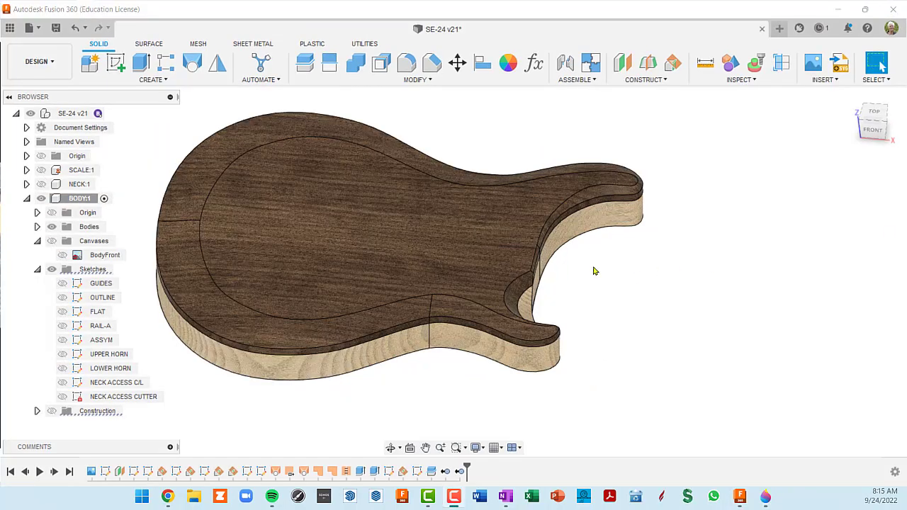
{"action": "middle_click_drag", "start_coordinate": [594, 271], "coordinate": [545, 417], "text": "shift"}
{"action": "middle_click_drag", "start_coordinate": [565, 377], "coordinate": [649, 379]}
{"action": "middle_click_drag", "start_coordinate": [583, 373], "coordinate": [571, 375]}
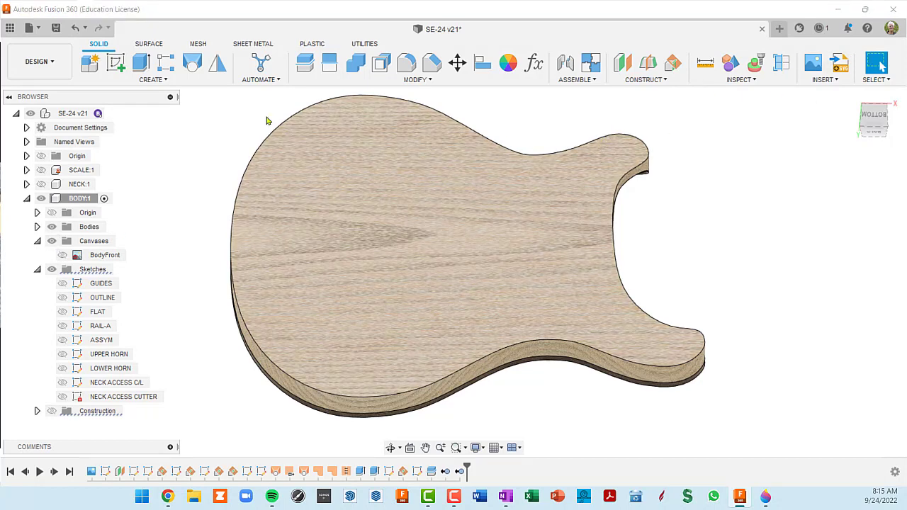
{"action": "left_click", "coordinate": [89, 199]}
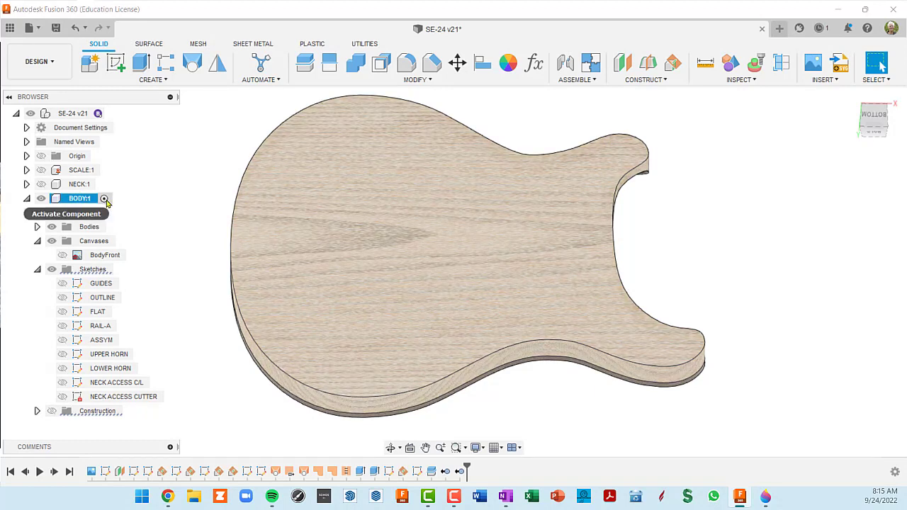
{"action": "left_click", "coordinate": [104, 199]}
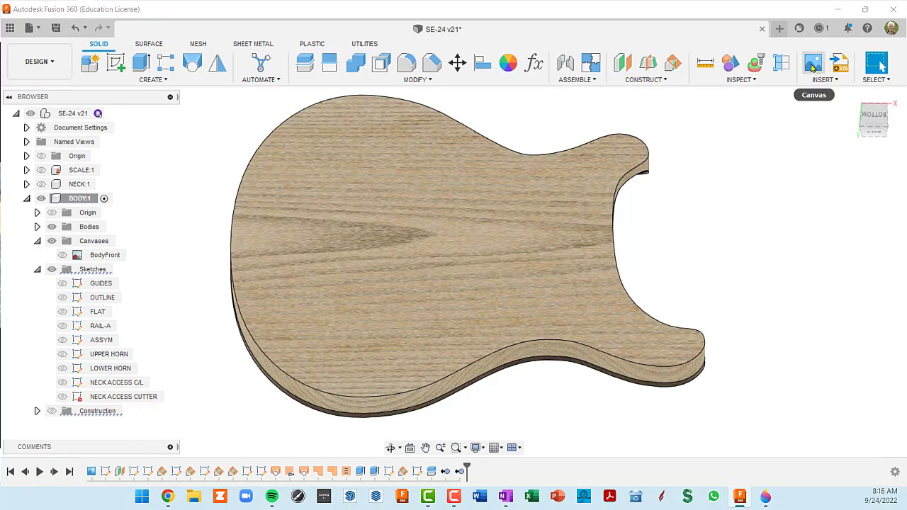
{"action": "left_click", "coordinate": [813, 67]}
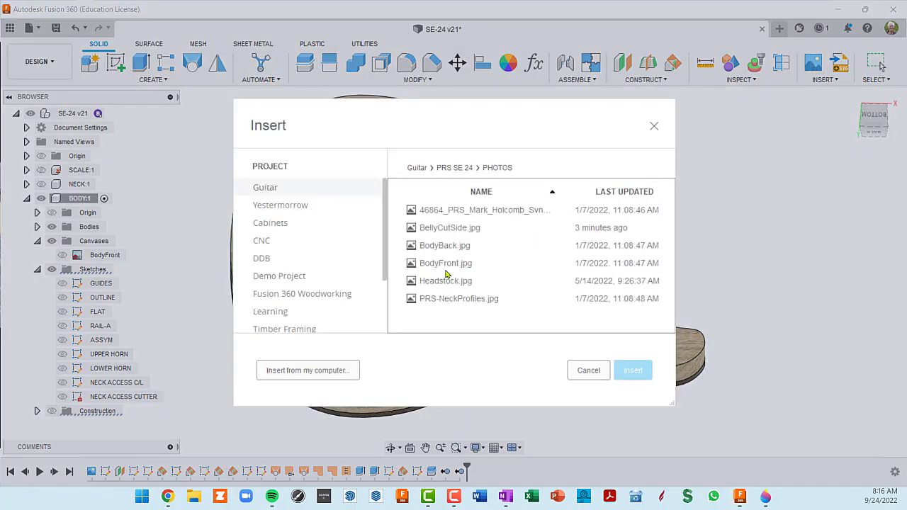
{"action": "left_click", "coordinate": [455, 249]}
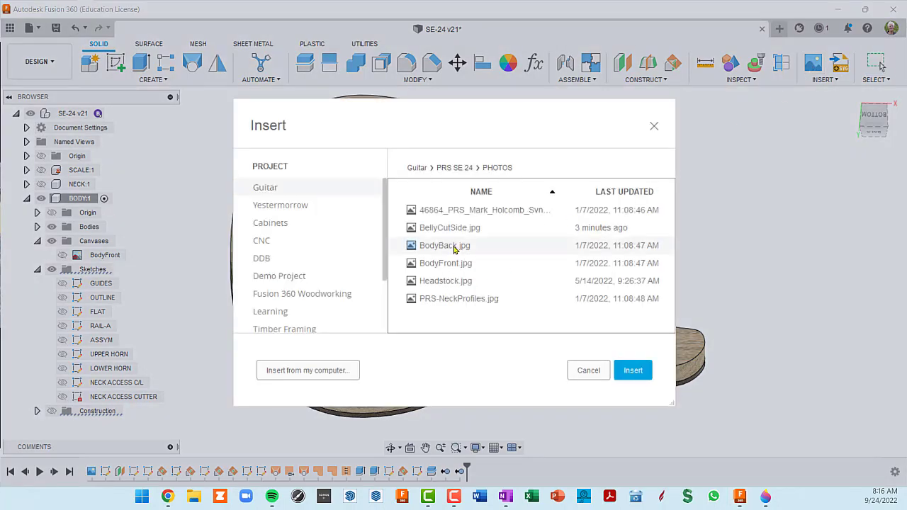
{"action": "left_click", "coordinate": [636, 373]}
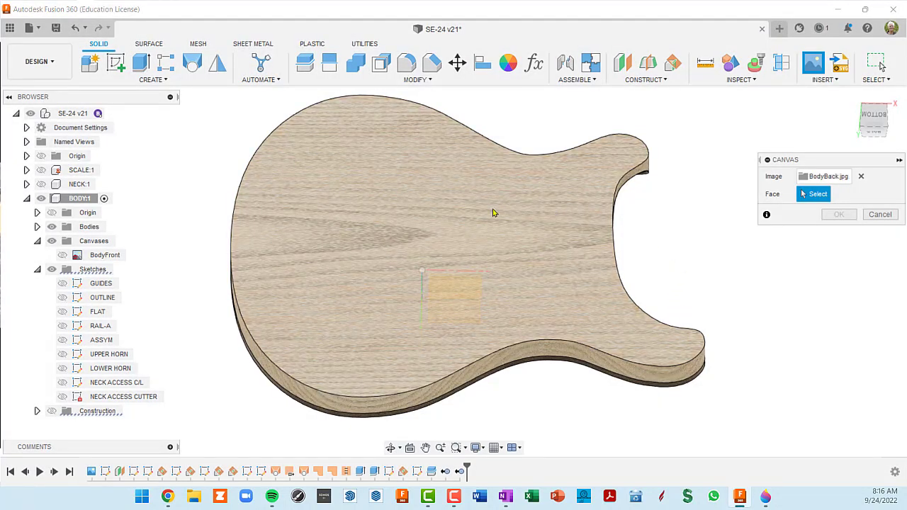
{"action": "left_click", "coordinate": [412, 188]}
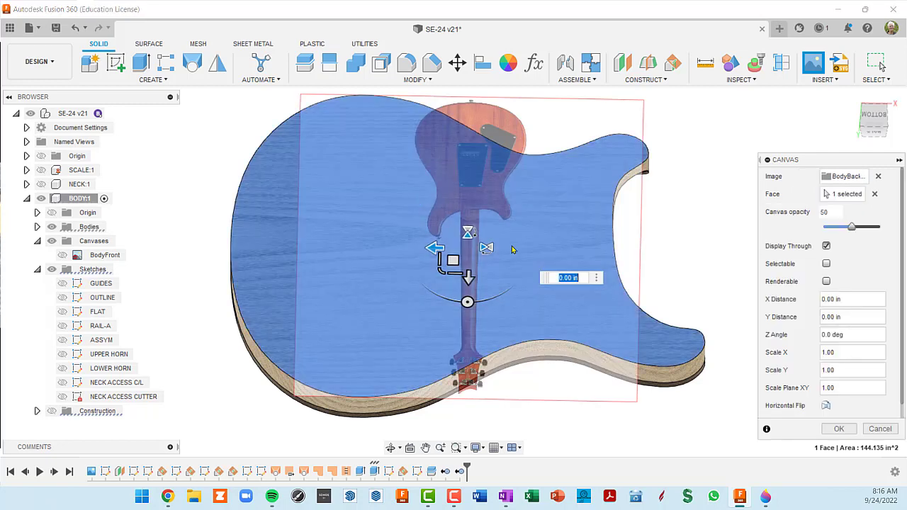
Rotate the BodyBack canvas 90 degrees so its neck follows the model's neck direction, and enlarge it uniformly by about 2.298.
{"action": "left_click_drag", "start_coordinate": [474, 310], "coordinate": [533, 252]}
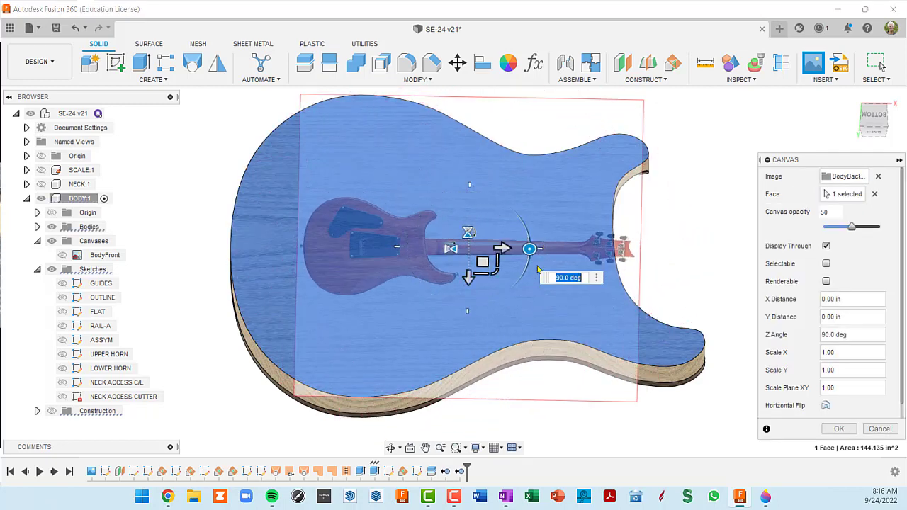
{"action": "middle_click_drag", "start_coordinate": [512, 287], "coordinate": [562, 275]}
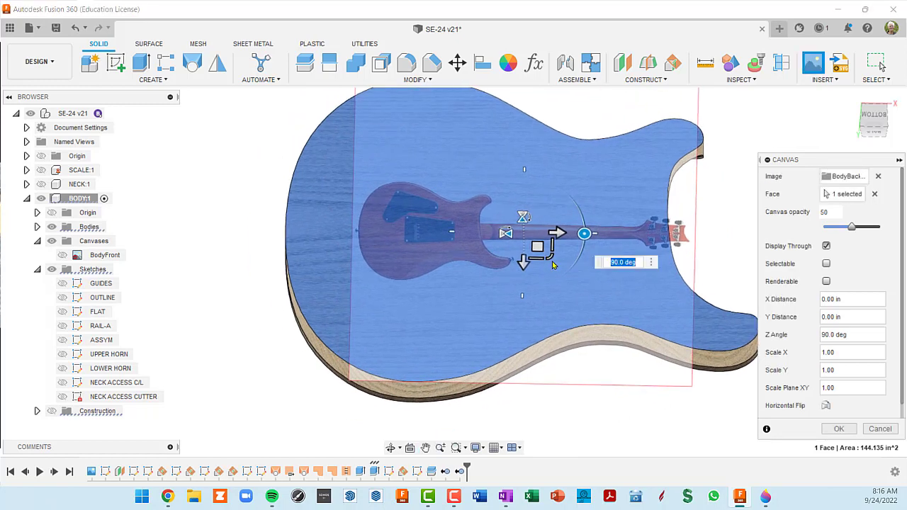
{"action": "left_click_drag", "start_coordinate": [550, 258], "coordinate": [591, 288]}
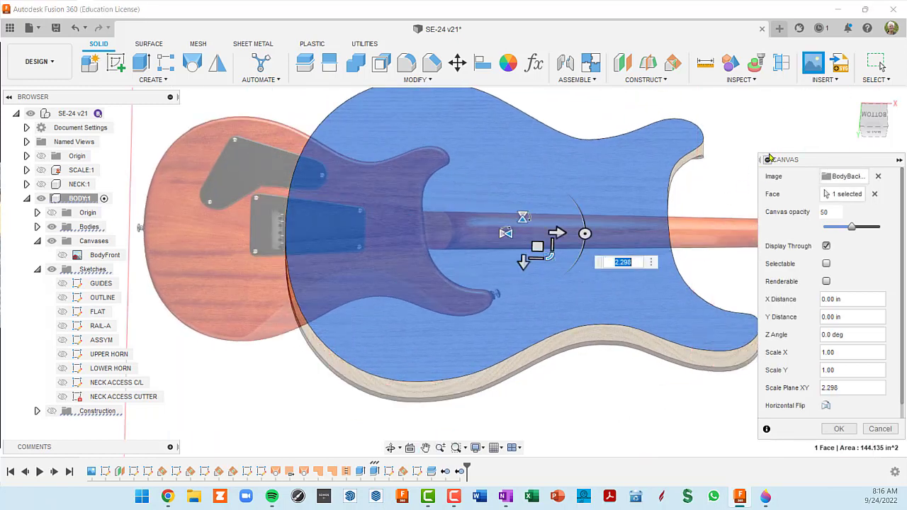
{"action": "left_click", "coordinate": [877, 119]}
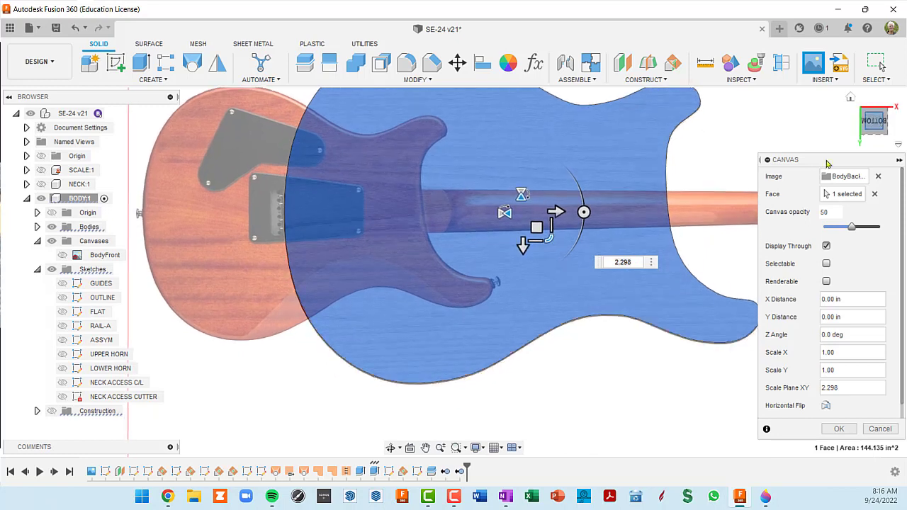
{"action": "middle_click_drag", "start_coordinate": [489, 292], "coordinate": [484, 297]}
{"action": "scroll", "coordinate": [484, 297], "scroll_direction": "up", "scroll_amount": 1}
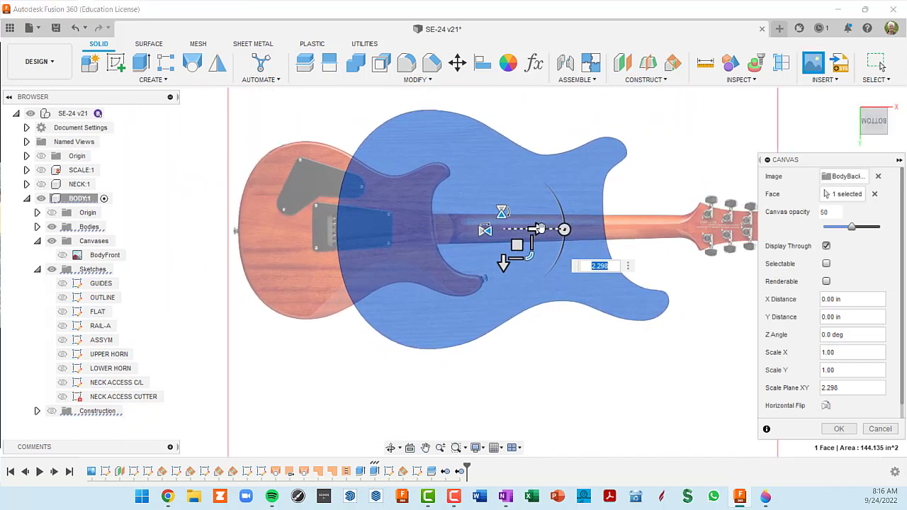
Scale the canvas by a further 1.383, shift it along the body with a final Y offset of -0.705 in to match the outline, and accept.
{"action": "left_click_drag", "start_coordinate": [539, 228], "coordinate": [660, 253]}
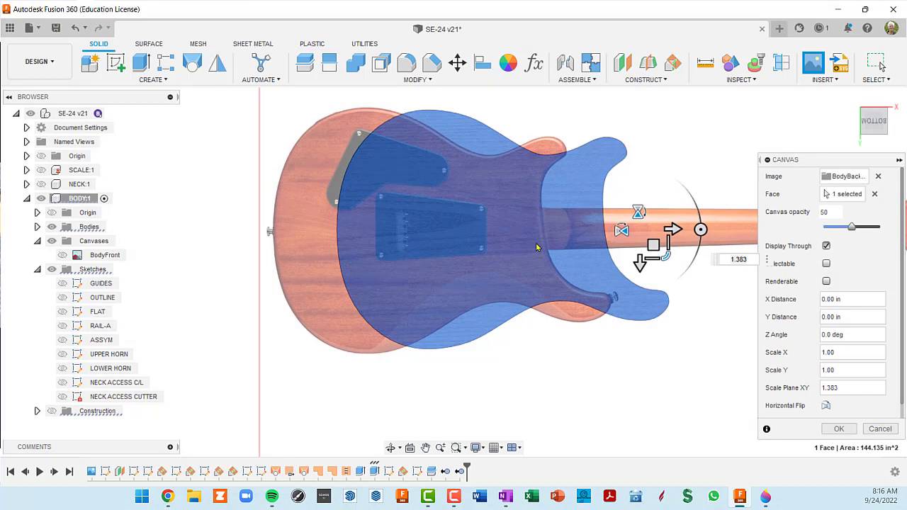
{"action": "left_click_drag", "start_coordinate": [674, 227], "coordinate": [720, 256]}
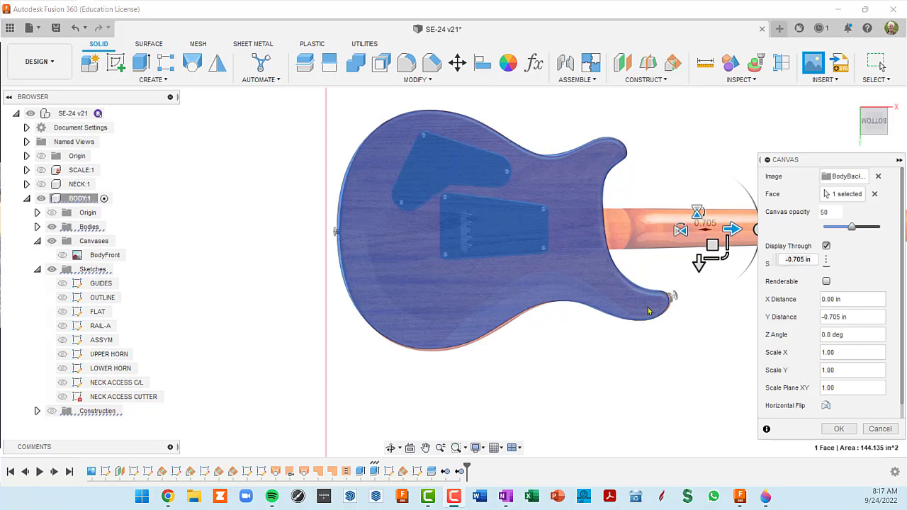
{"action": "left_click", "coordinate": [840, 430]}
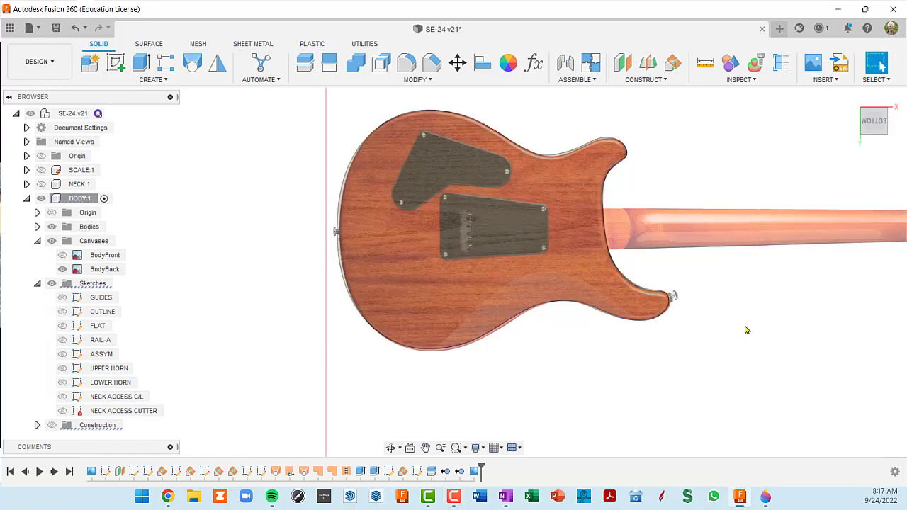
Start a new sketch on the guitar body's back face, over the BodyBack canvas.
{"action": "left_click", "coordinate": [891, 99]}
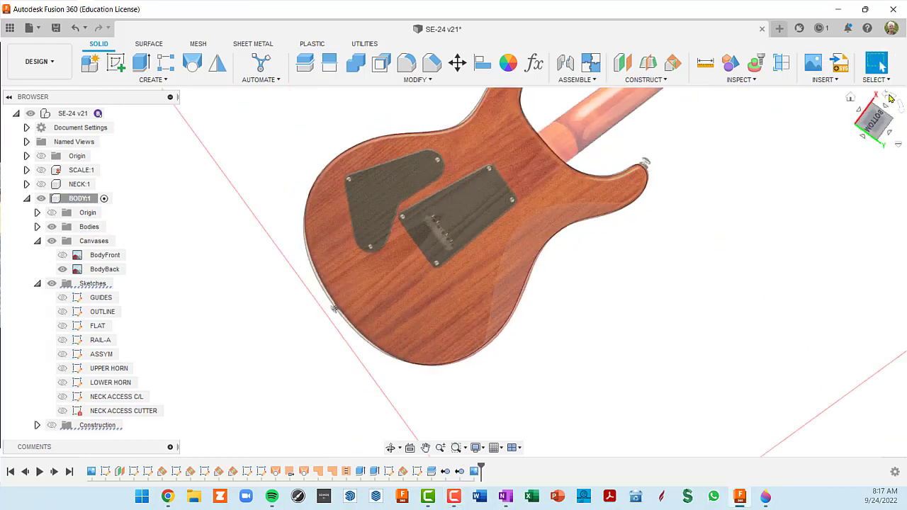
{"action": "middle_click_drag", "start_coordinate": [578, 238], "coordinate": [706, 262]}
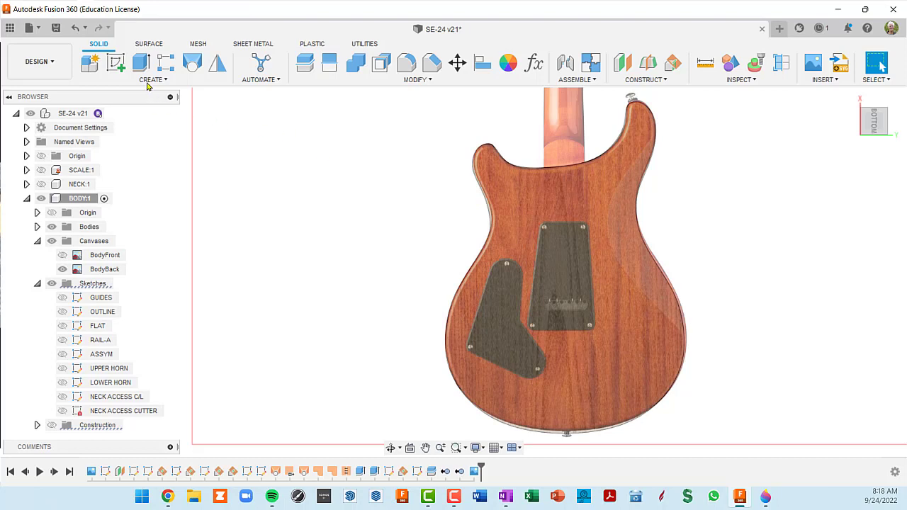
{"action": "left_click", "coordinate": [116, 63]}
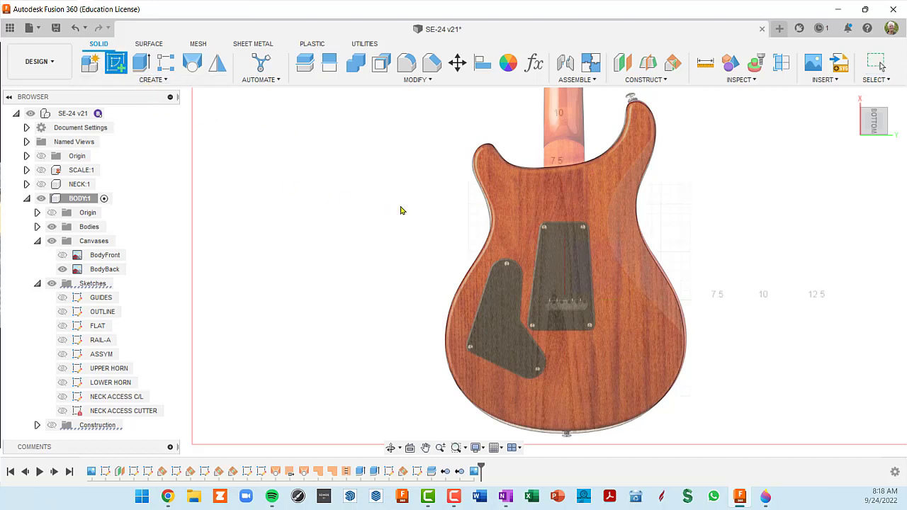
{"action": "left_click", "coordinate": [528, 204]}
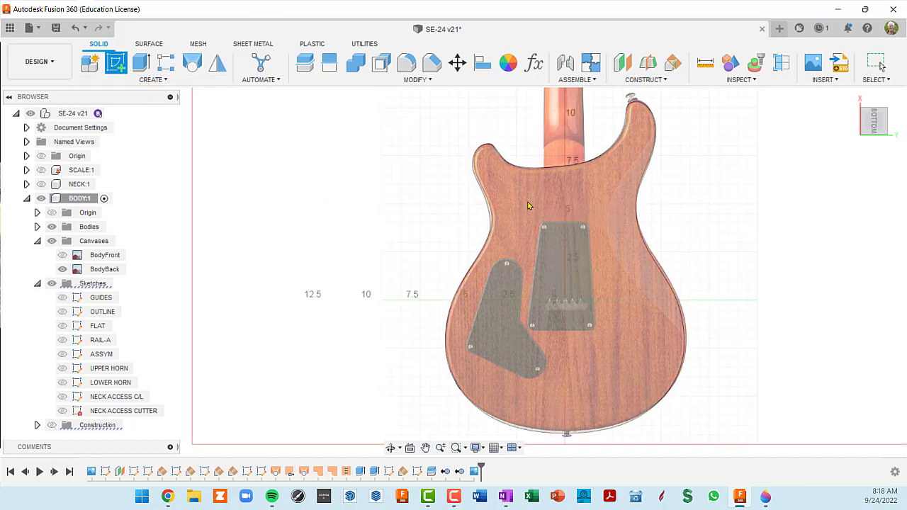
{"action": "mouse_move", "coordinate": [505, 277]}
{"action": "middle_mouse_down"}
{"action": "mouse_move", "coordinate": [580, 194]}
{"action": "mouse_move", "coordinate": [621, 178]}
{"action": "middle_mouse_up"}
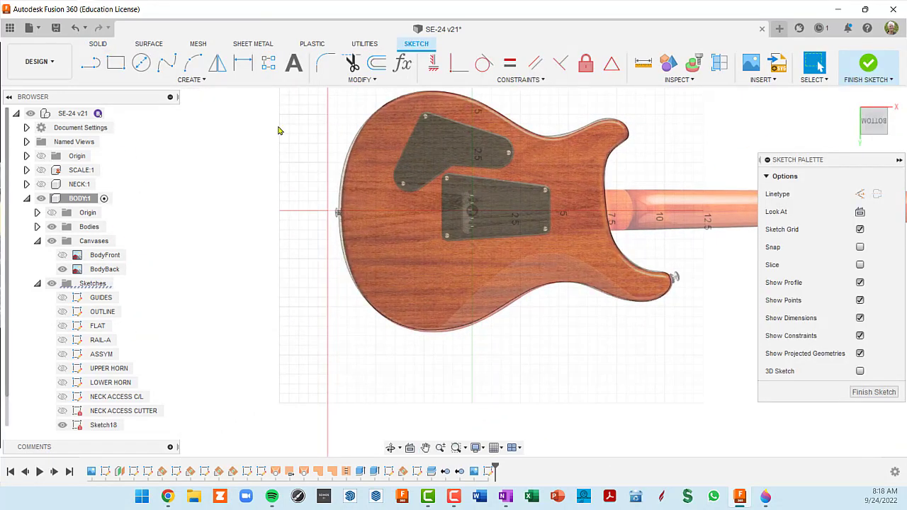
{"action": "left_click", "coordinate": [167, 65]}
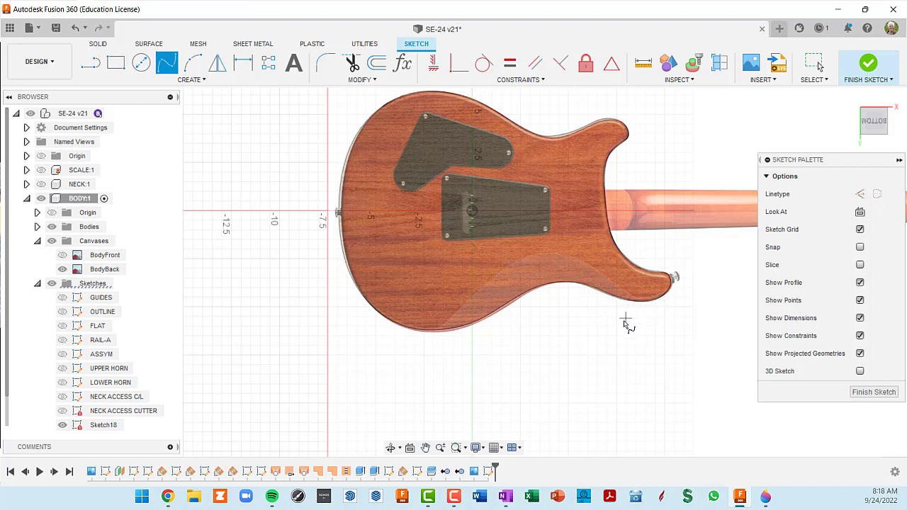
{"action": "key", "text": "Escape"}
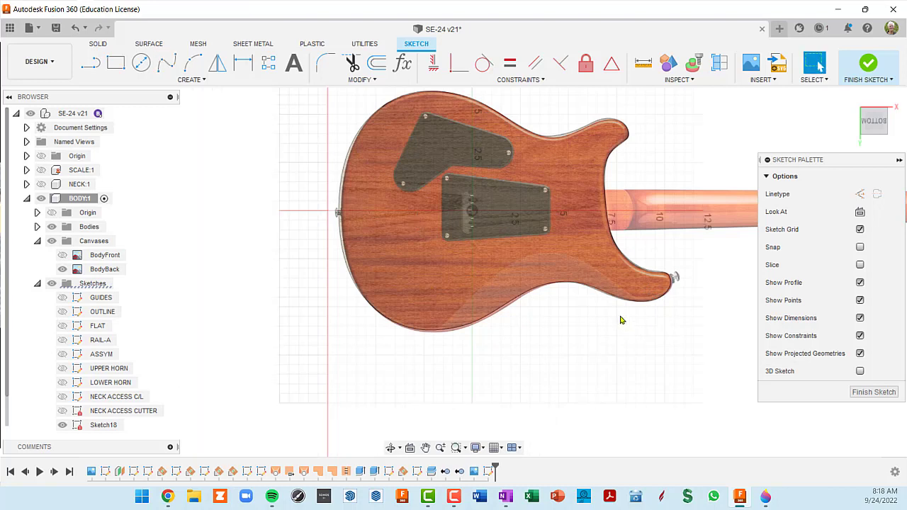
Project the body's outer edge on the belly-cut side into the sketch, keeping the projection link on.
{"action": "key", "text": "p"}
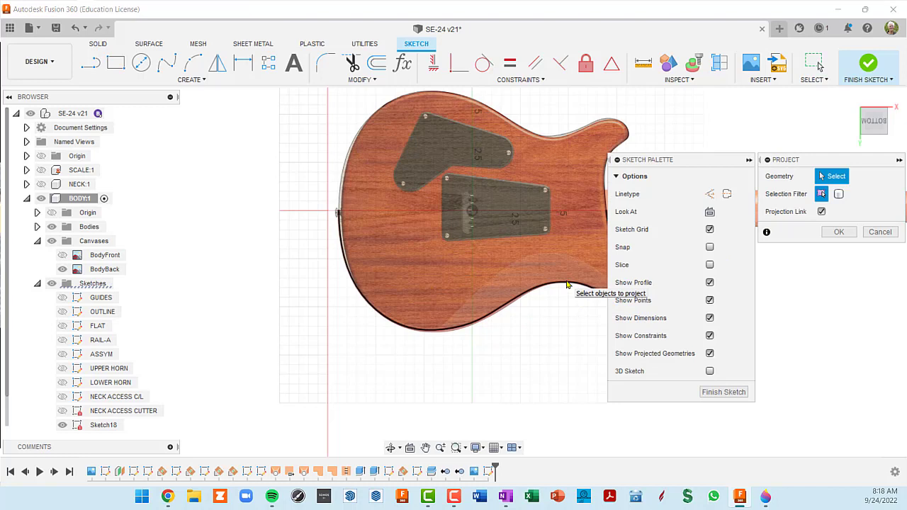
{"action": "left_click", "coordinate": [571, 284]}
{"action": "middle_click_drag", "start_coordinate": [556, 328], "coordinate": [449, 314]}
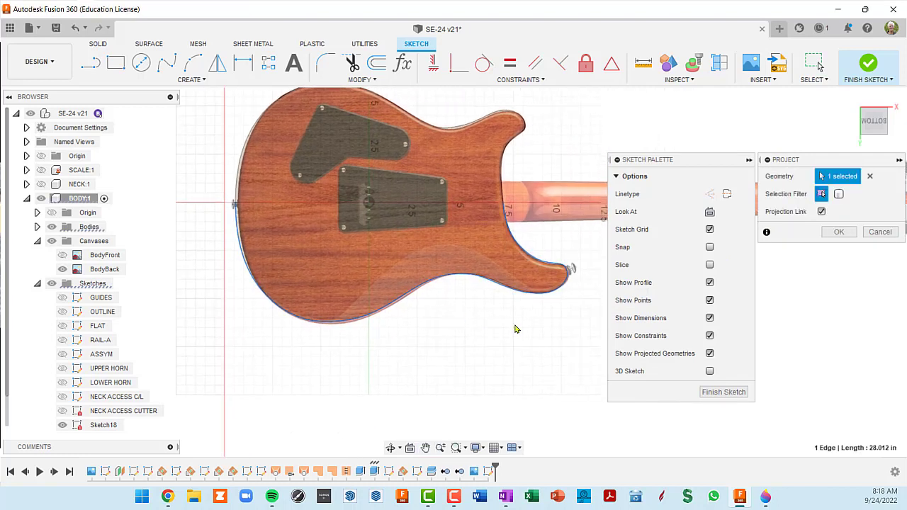
{"action": "left_click", "coordinate": [840, 234]}
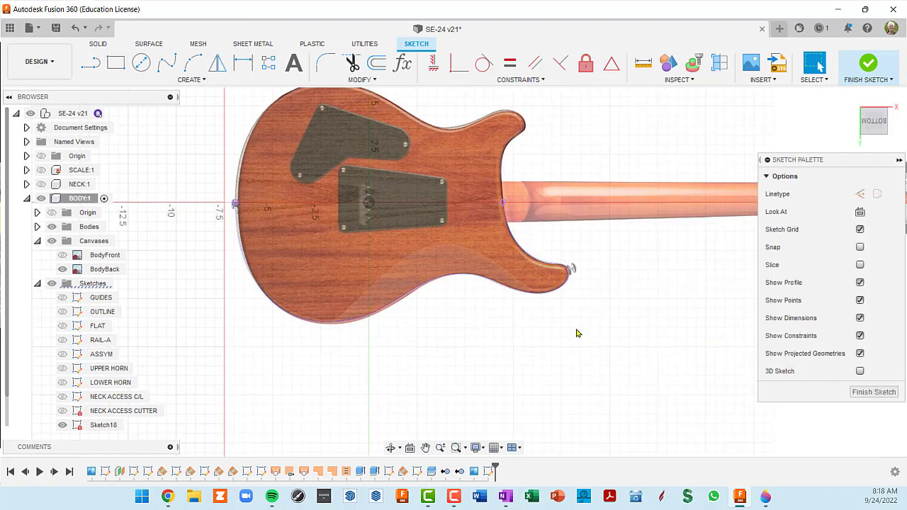
Draw a three-point fit-point spline tracing the belly cut's inner edge on the canvas, with both ends on the projected outline.
{"action": "middle_click_drag", "start_coordinate": [577, 334], "coordinate": [644, 326]}
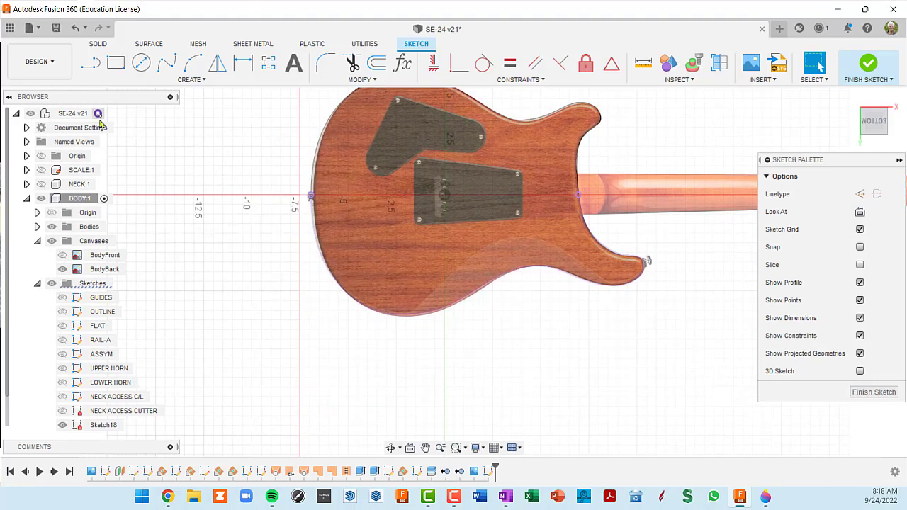
{"action": "left_click", "coordinate": [169, 64]}
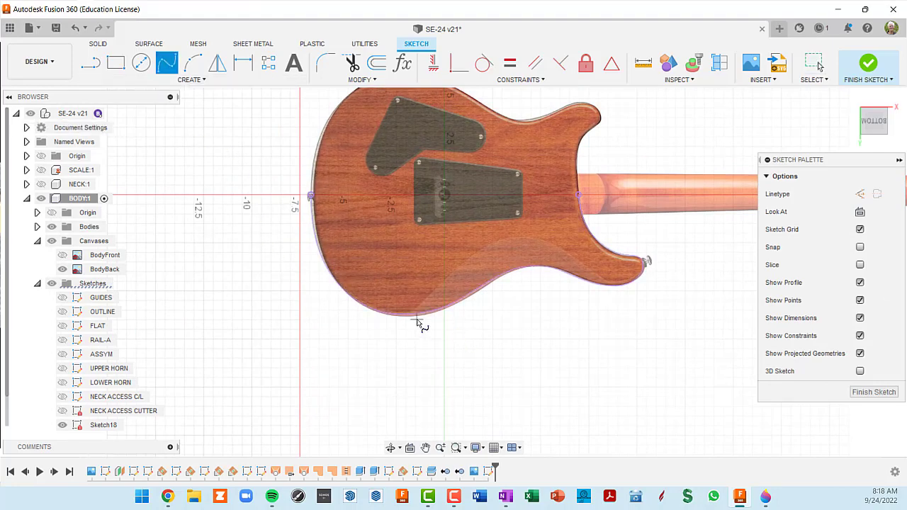
{"action": "scroll", "coordinate": [413, 320], "scroll_direction": "up", "scroll_amount": 3}
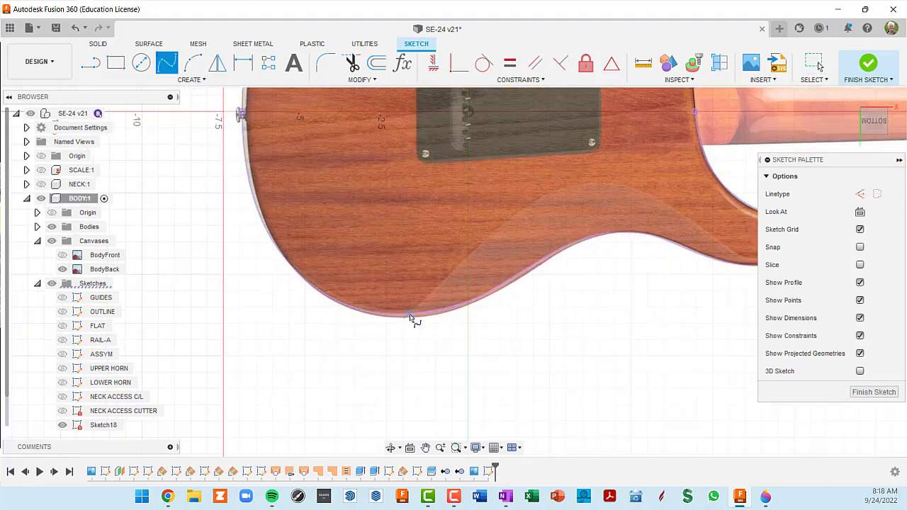
{"action": "left_click", "coordinate": [411, 313]}
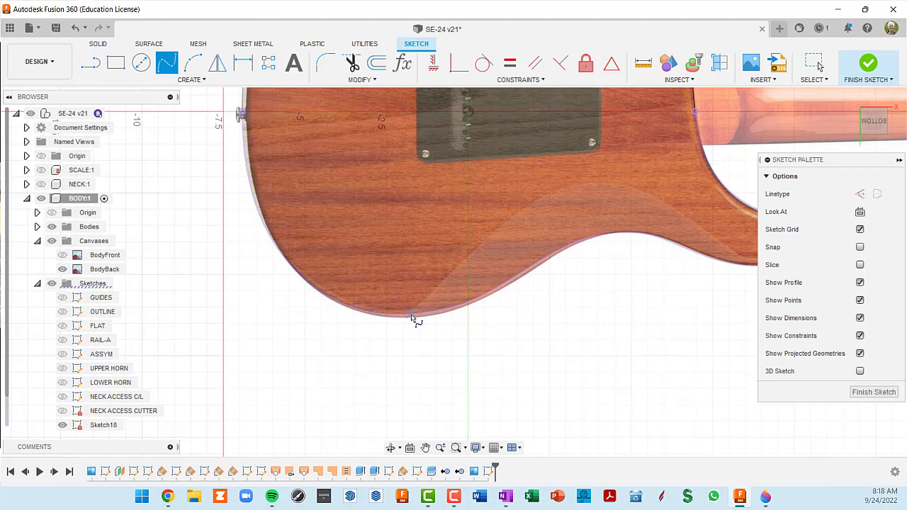
{"action": "middle_click_drag", "start_coordinate": [590, 197], "coordinate": [503, 191]}
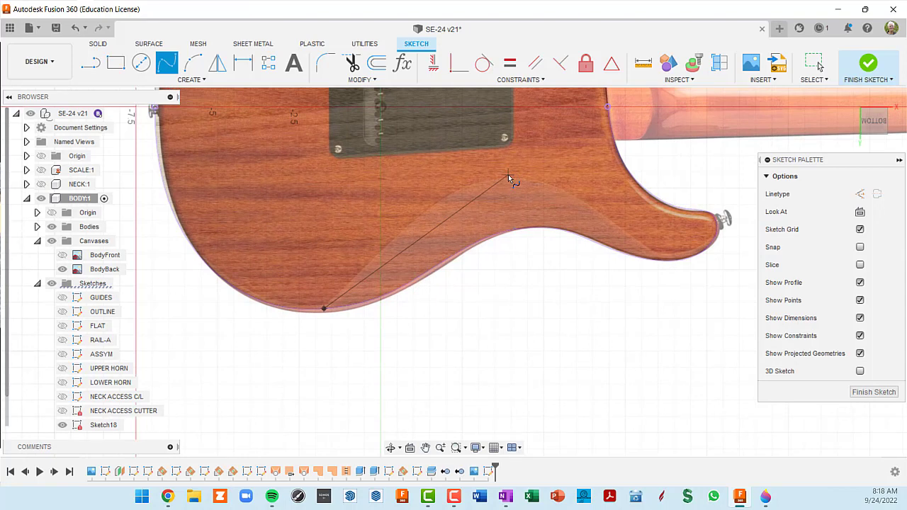
{"action": "left_click", "coordinate": [515, 179]}
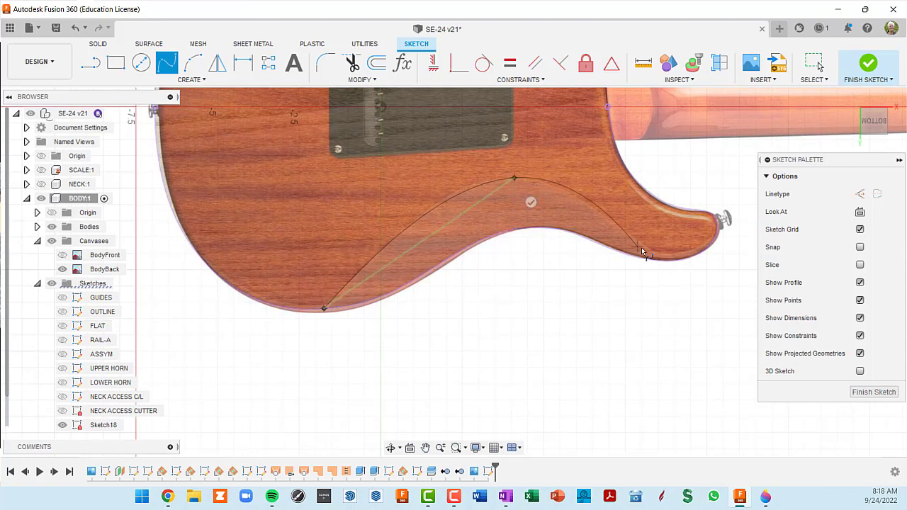
{"action": "left_click", "coordinate": [661, 262]}
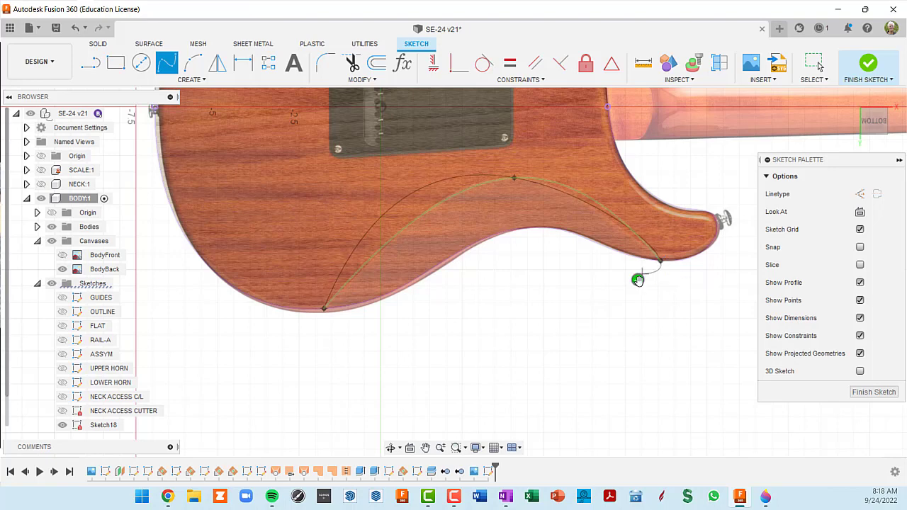
{"action": "left_click", "coordinate": [638, 280]}
{"action": "scroll", "coordinate": [607, 335], "scroll_direction": "down", "scroll_amount": 2}
{"action": "middle_click_drag", "start_coordinate": [593, 342], "coordinate": [602, 334]}
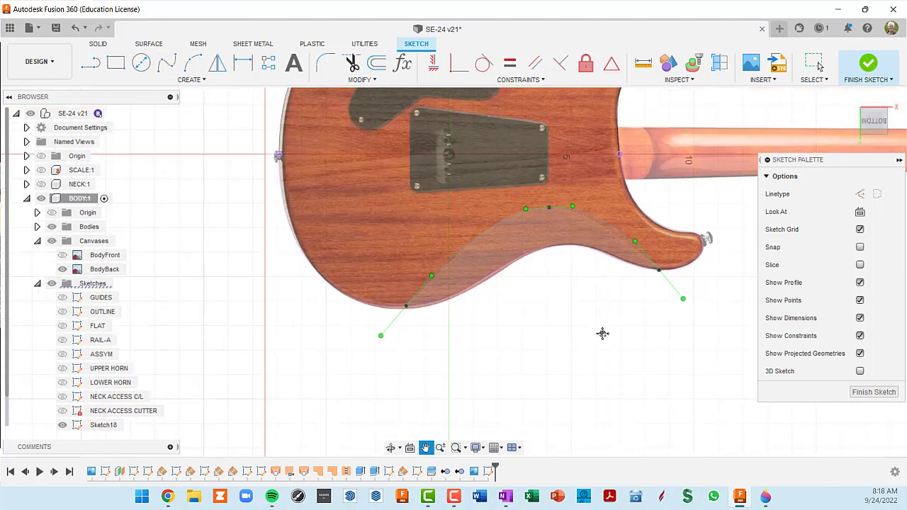
{"action": "key", "text": "Return"}
{"action": "scroll", "coordinate": [583, 305], "scroll_direction": "up", "scroll_amount": 3}
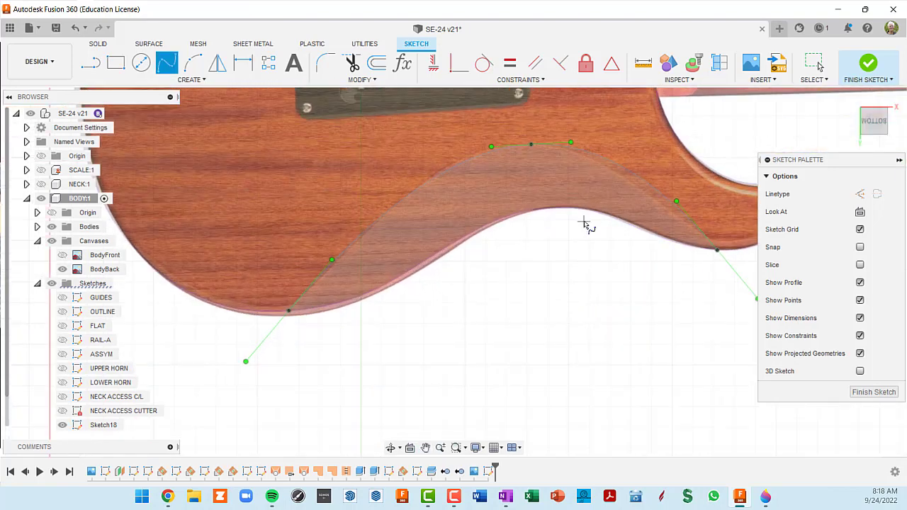
End the spline command, select the belly-cut spline and activate the tangent handle at its horn end.
{"action": "key", "text": "Escape"}
{"action": "left_click", "coordinate": [627, 174]}
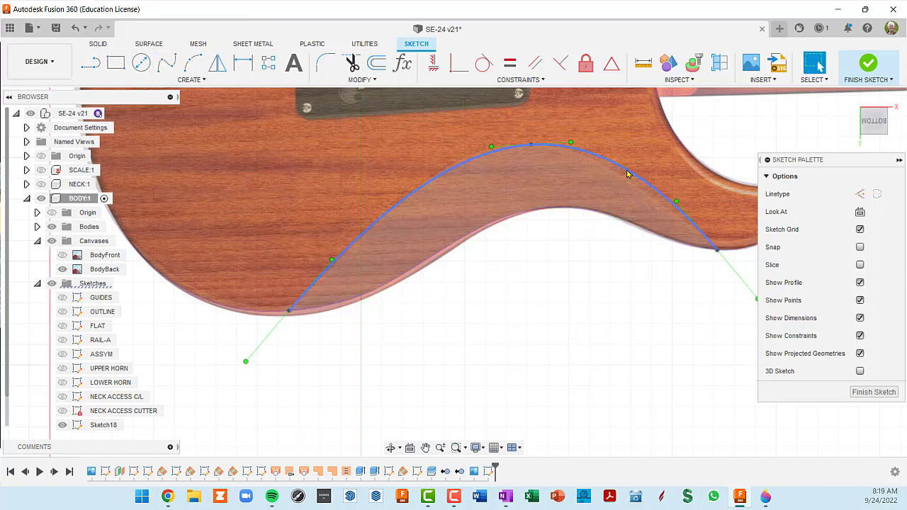
{"action": "middle_click_drag", "start_coordinate": [555, 322], "coordinate": [540, 330]}
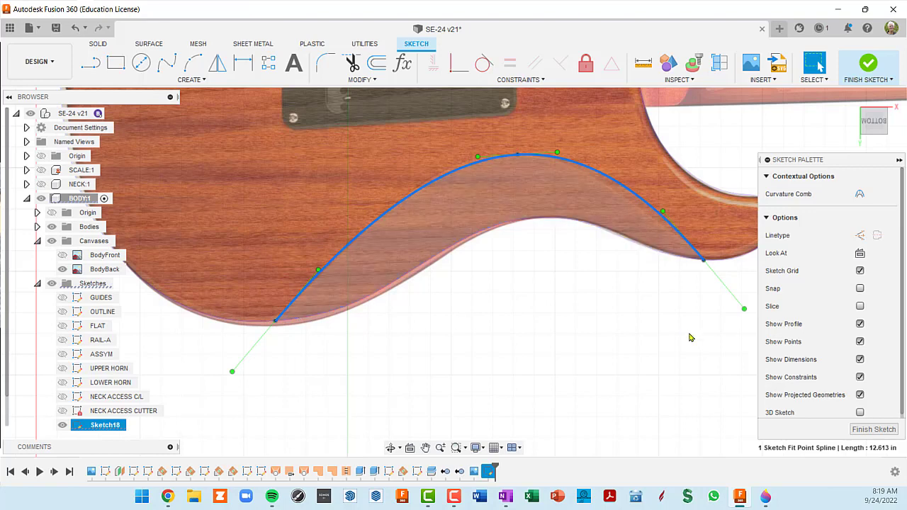
{"action": "middle_click_drag", "start_coordinate": [689, 336], "coordinate": [591, 333]}
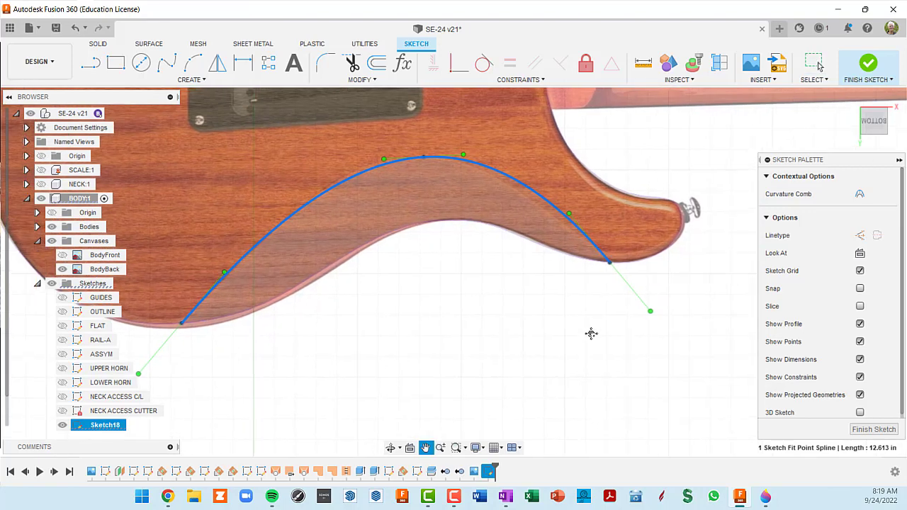
{"action": "left_click", "coordinate": [651, 313]}
{"action": "left_click", "coordinate": [651, 311]}
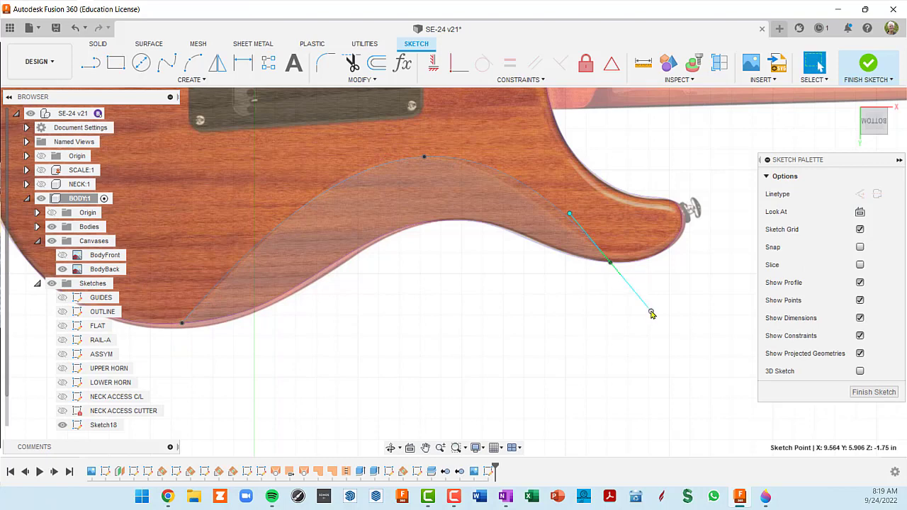
Examine the horn-end tangent handle, its end points and the coincident constraint at the spline's end point.
{"action": "key", "text": "Escape"}
{"action": "left_click", "coordinate": [645, 307]}
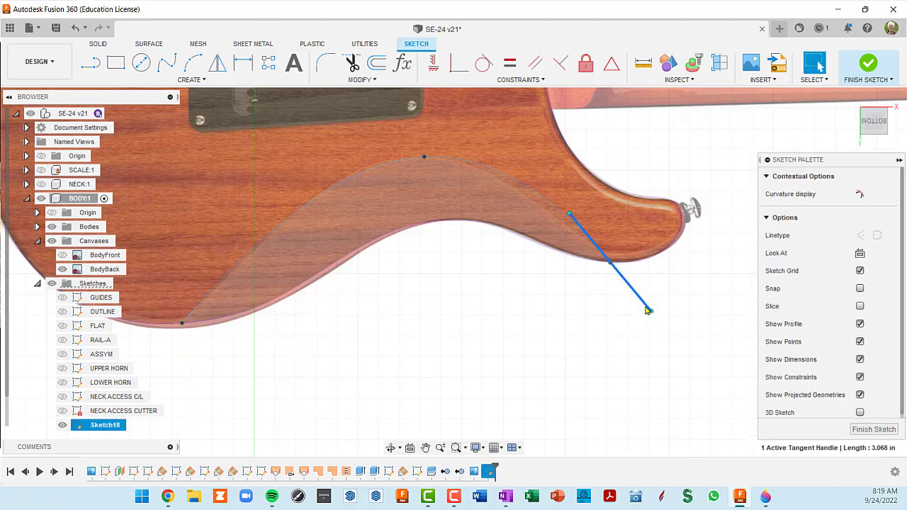
{"action": "left_click", "coordinate": [651, 312]}
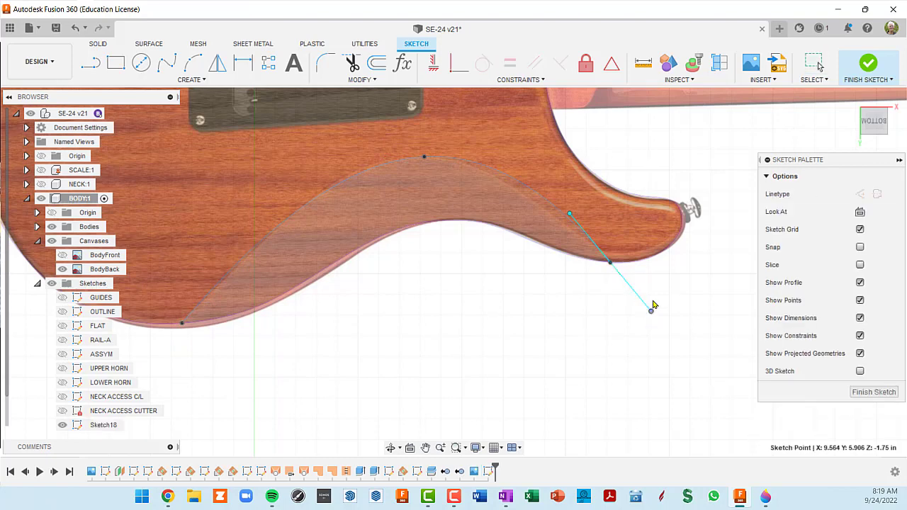
{"action": "left_click", "coordinate": [569, 215]}
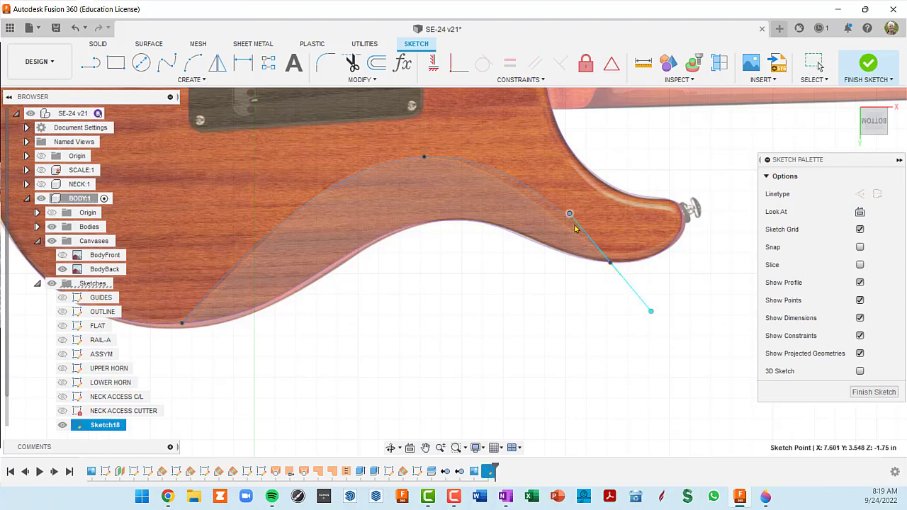
{"action": "left_click", "coordinate": [582, 231]}
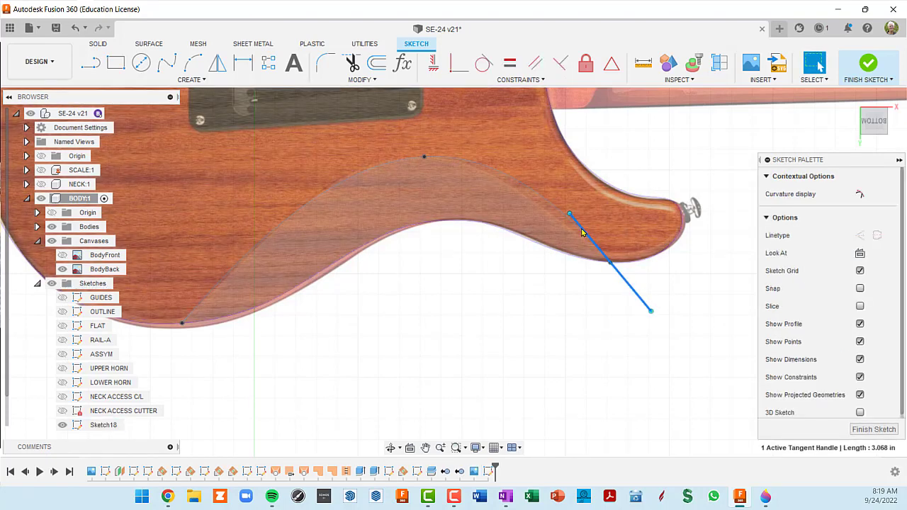
{"action": "left_click", "coordinate": [610, 264]}
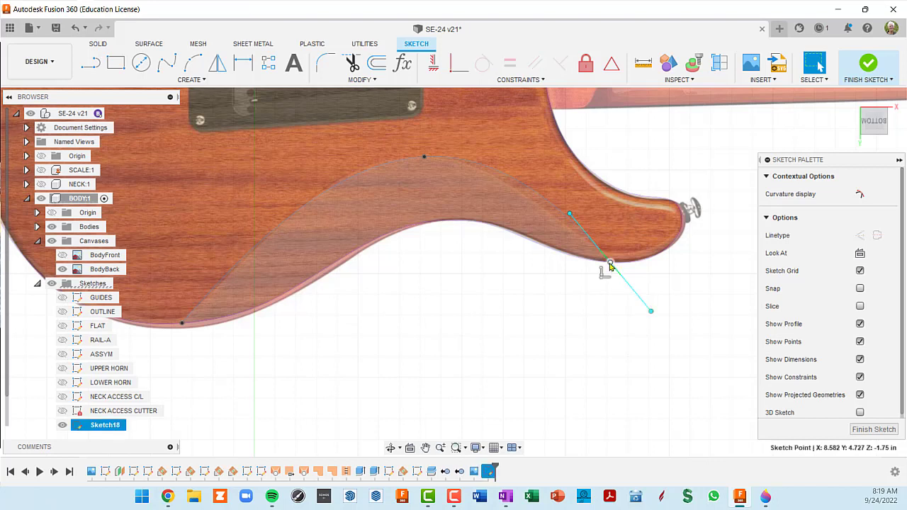
{"action": "key", "text": "Escape"}
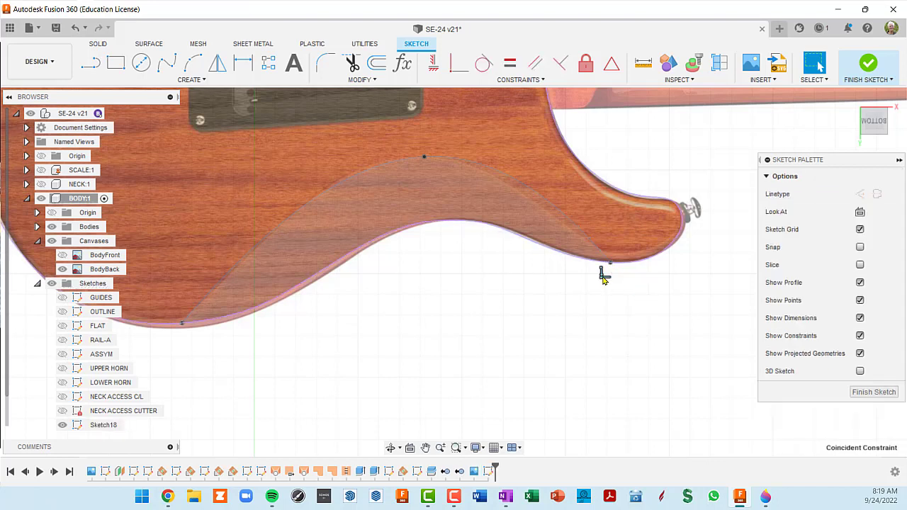
{"action": "key", "text": "Delete"}
Swing the spline's horn-end tangent handle to a shallower angle, placing its outer end at about X 9.68, Y 5.71 in.
{"action": "left_click", "coordinate": [592, 241]}
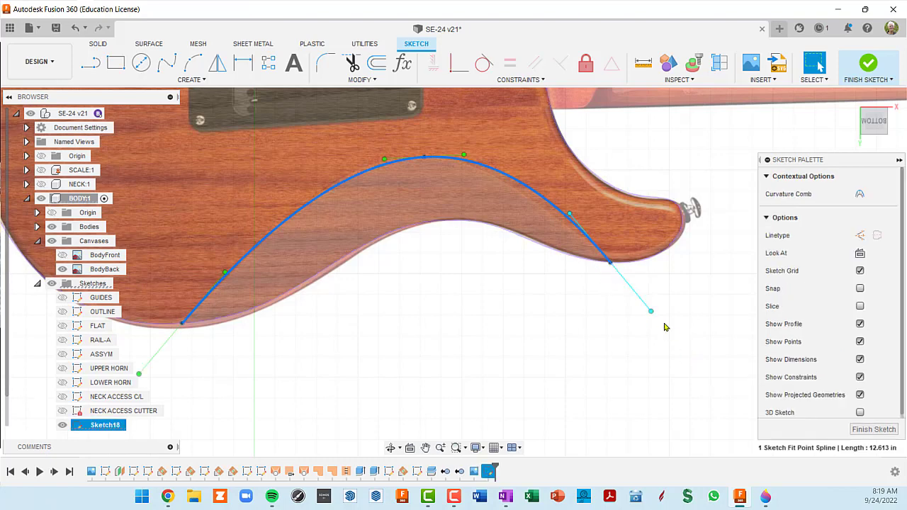
{"action": "left_click_drag", "start_coordinate": [652, 312], "coordinate": [657, 305]}
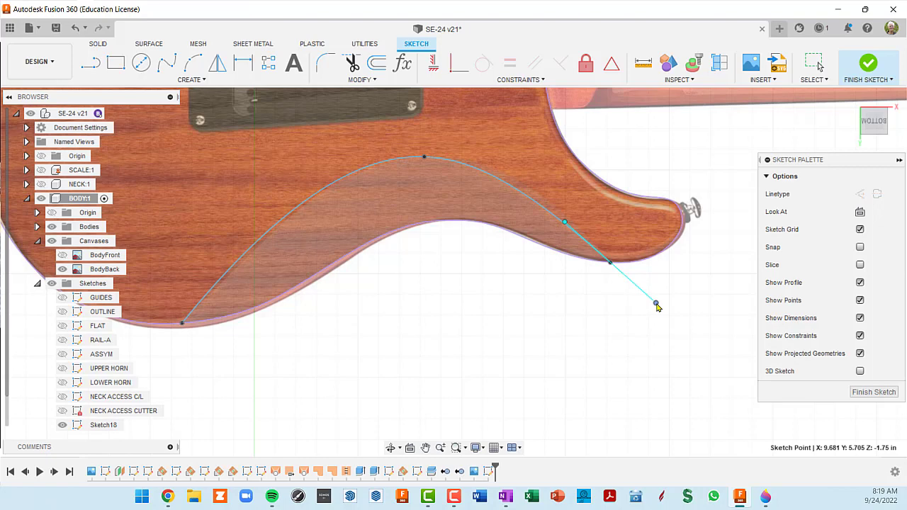
{"action": "left_click_drag", "start_coordinate": [657, 304], "coordinate": [656, 305]}
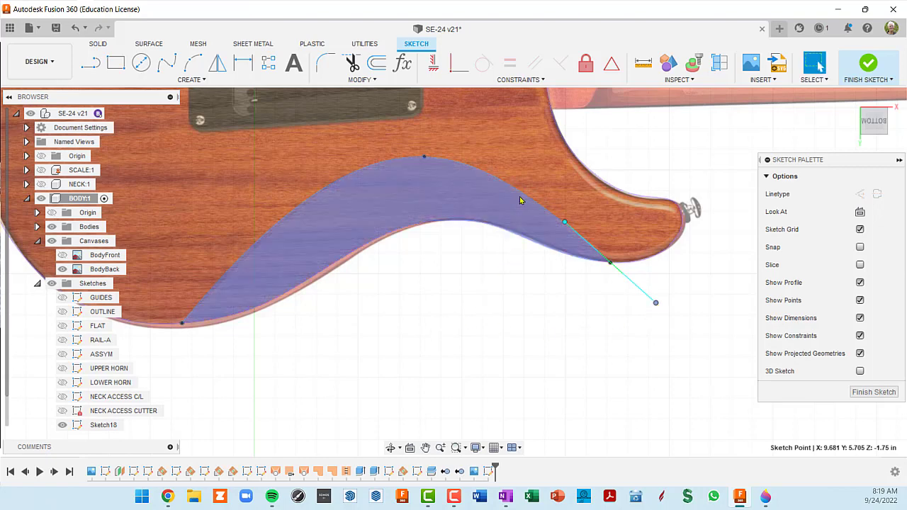
Adjust the tangent handle at the spline's lower-bout end, placing its outer end at about X -2.88, Y 7.44 in.
{"action": "mouse_move", "coordinate": [454, 287]}
{"action": "middle_mouse_down"}
{"action": "mouse_move", "coordinate": [541, 290]}
{"action": "mouse_move", "coordinate": [559, 278]}
{"action": "middle_mouse_up"}
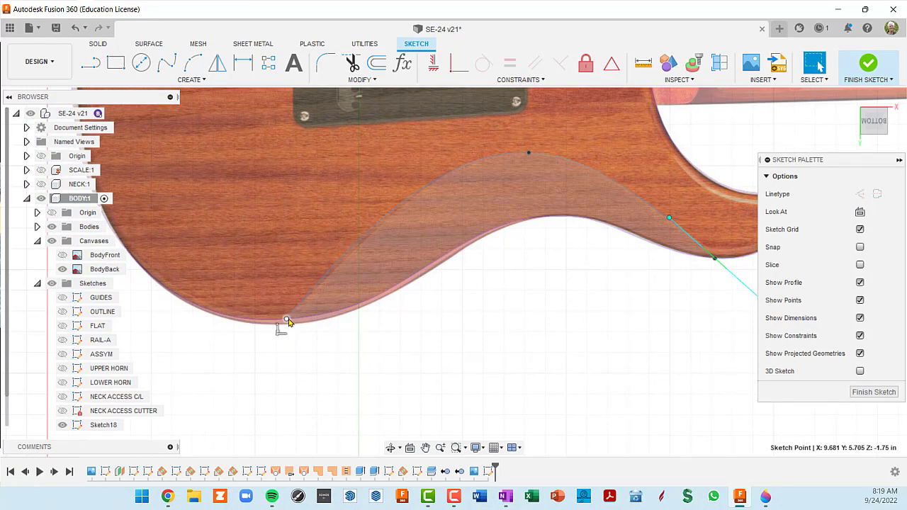
{"action": "left_click", "coordinate": [289, 322]}
{"action": "left_click", "coordinate": [242, 375]}
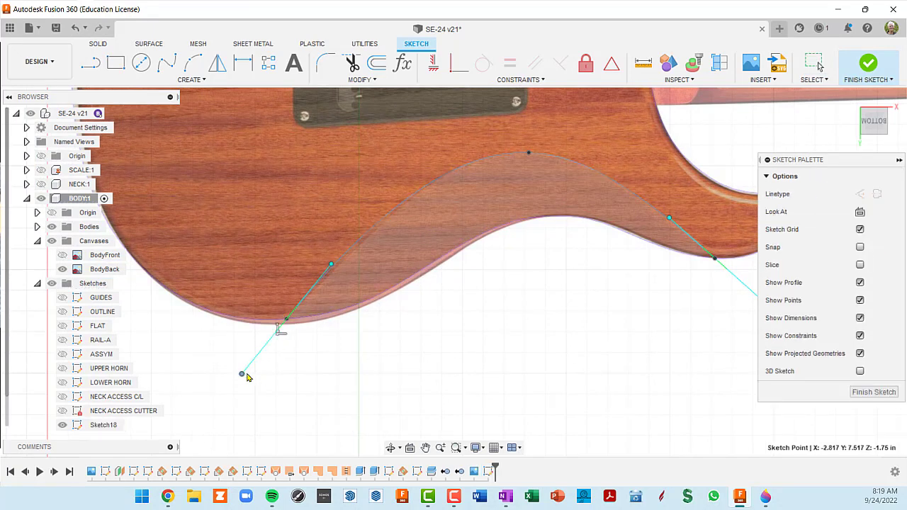
{"action": "left_click", "coordinate": [287, 320]}
{"action": "left_click", "coordinate": [281, 336]}
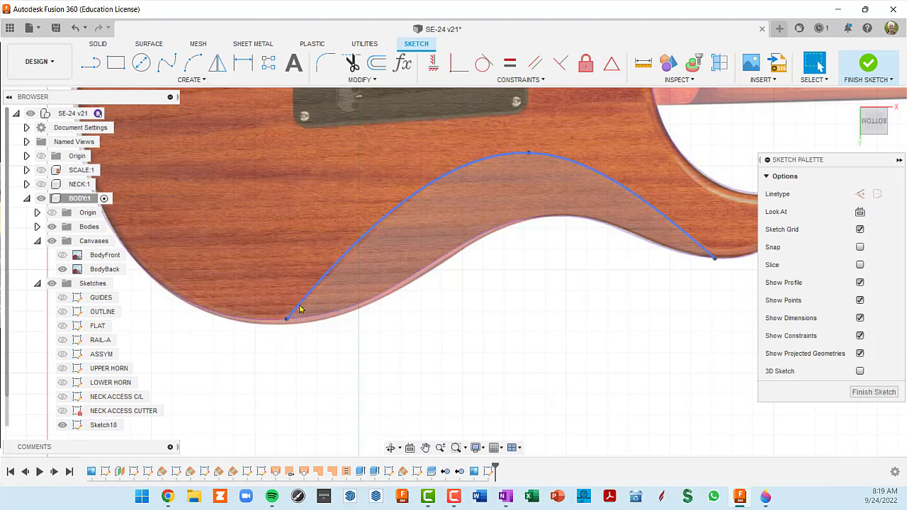
{"action": "left_click", "coordinate": [309, 299]}
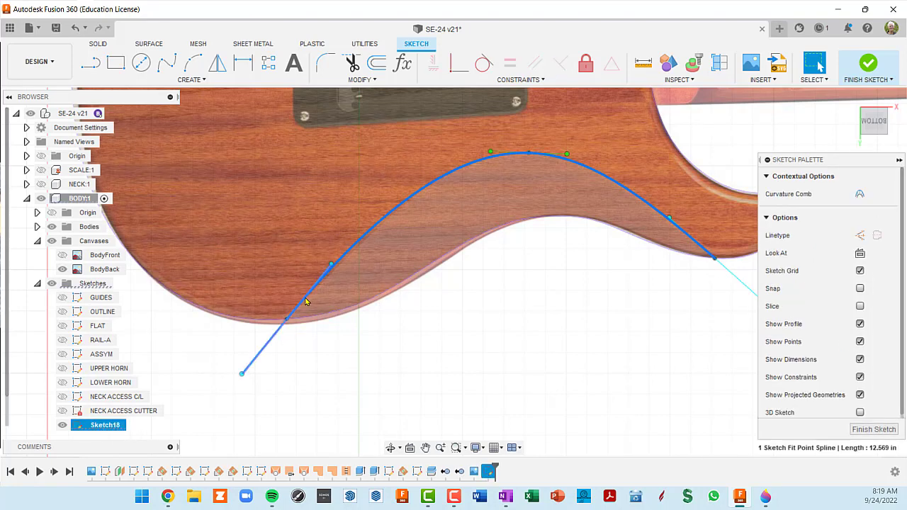
{"action": "scroll", "coordinate": [295, 365], "scroll_direction": "down", "scroll_amount": 3}
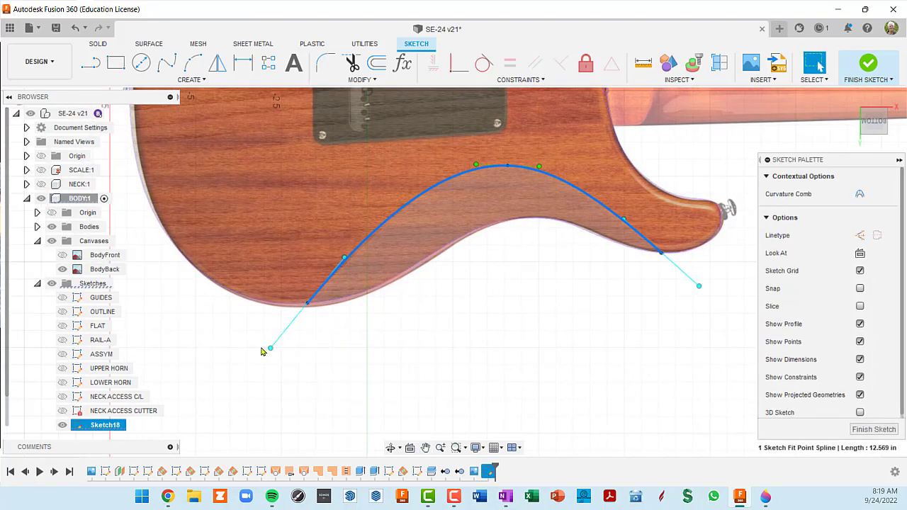
{"action": "left_click_drag", "start_coordinate": [270, 352], "coordinate": [269, 349]}
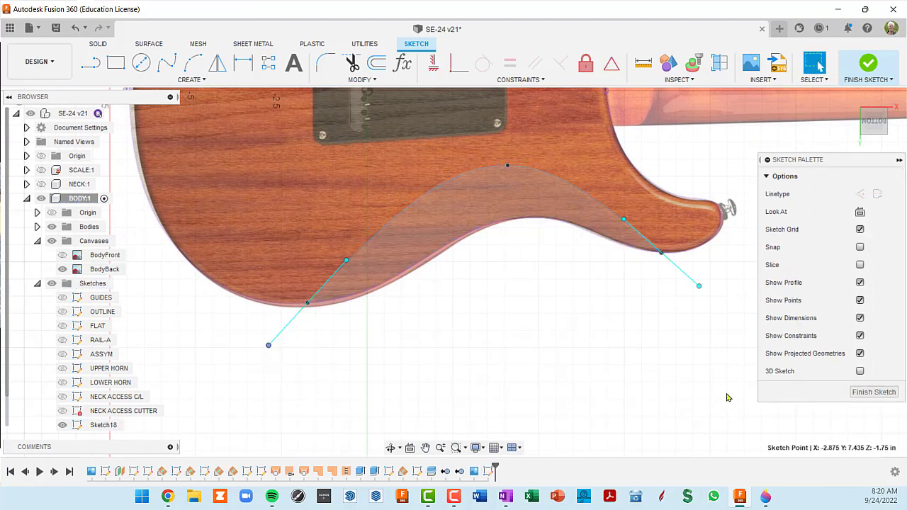
Finish the sketch and rename it BELLY CUT.
{"action": "left_click", "coordinate": [876, 392]}
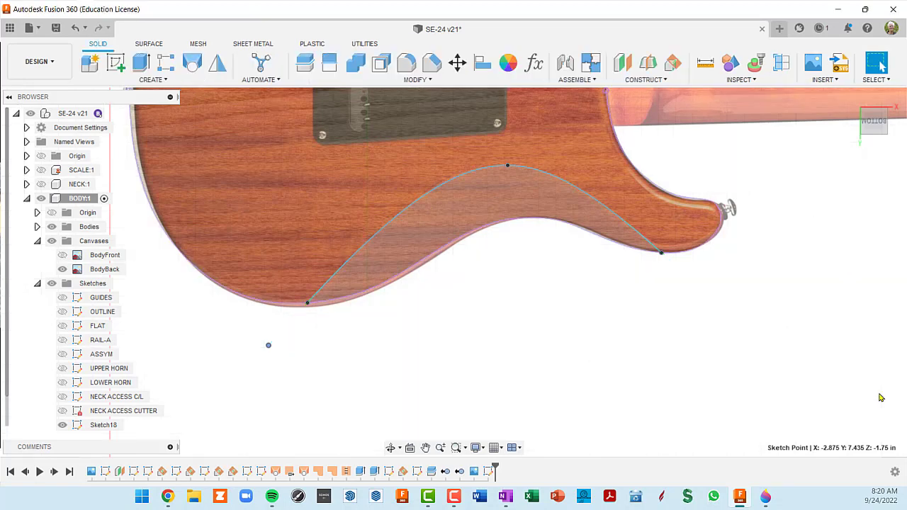
{"action": "scroll", "coordinate": [124, 428], "scroll_direction": "down", "scroll_amount": 1}
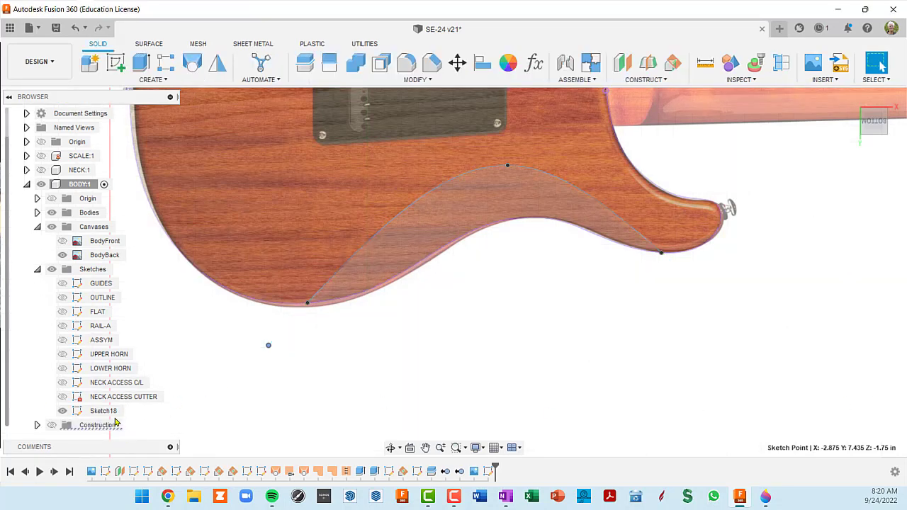
{"action": "left_click", "coordinate": [103, 414]}
{"action": "double_click", "coordinate": [103, 414]}
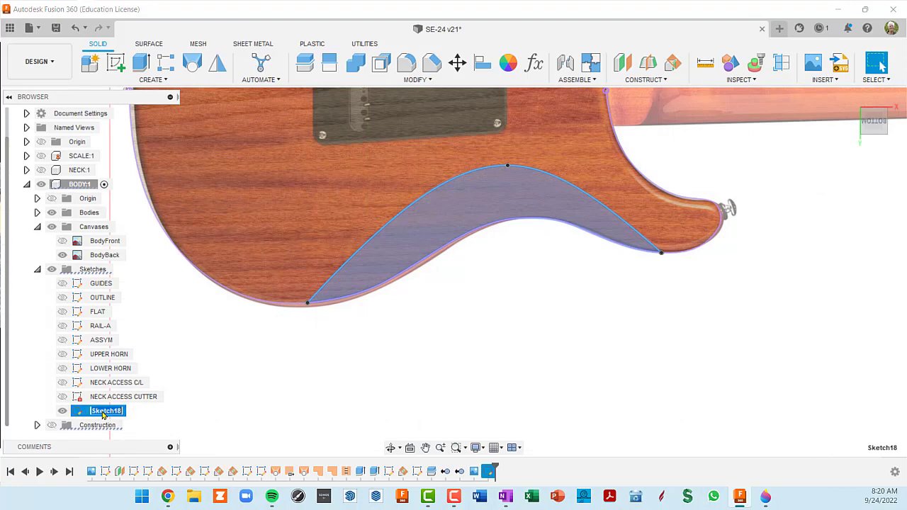
{"action": "type", "text": "BELLY CUT"}
{"action": "key", "text": "Return"}
Hide the BodyBack canvas and show the BODY component's origin planes.
{"action": "middle_click_drag", "start_coordinate": [514, 331], "coordinate": [512, 249], "text": "shift"}
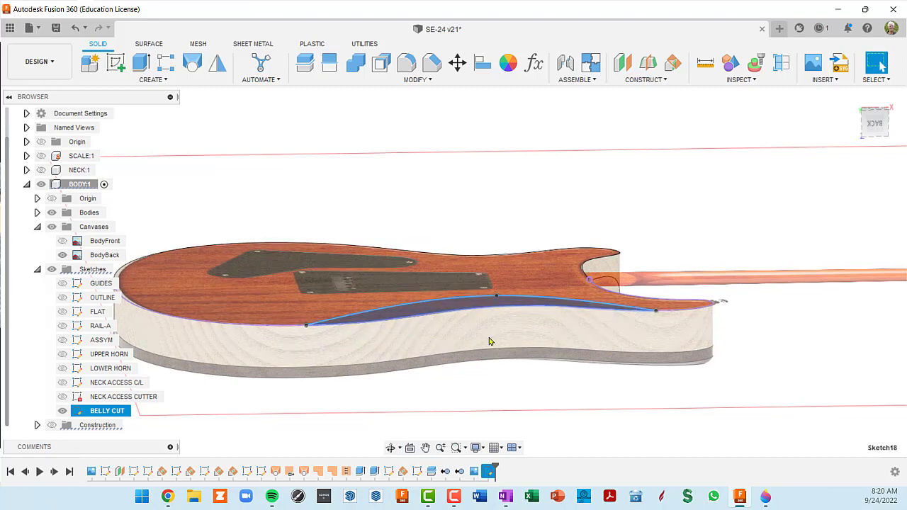
{"action": "mouse_move", "coordinate": [444, 319]}
{"action": "middle_mouse_down", "text": "shift"}
{"action": "mouse_move", "coordinate": [441, 295]}
{"action": "mouse_move", "coordinate": [434, 332]}
{"action": "middle_mouse_up", "text": "shift"}
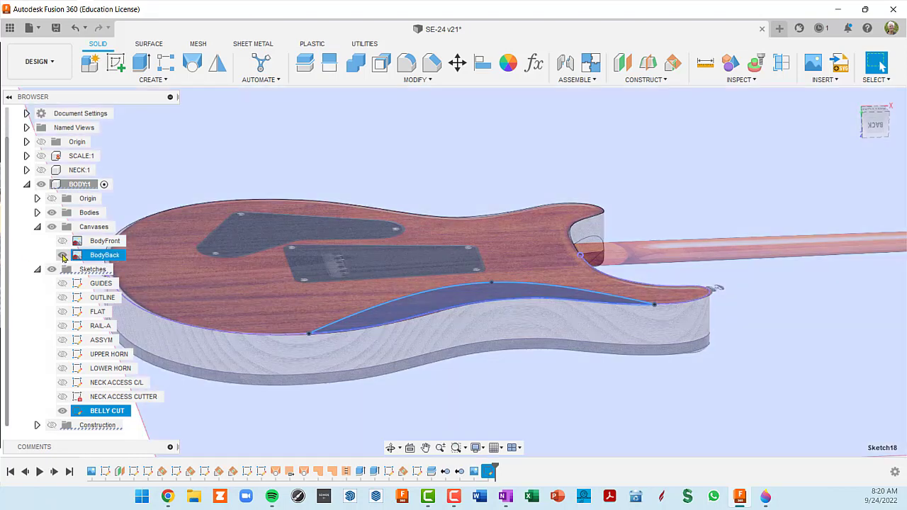
{"action": "left_click", "coordinate": [62, 255]}
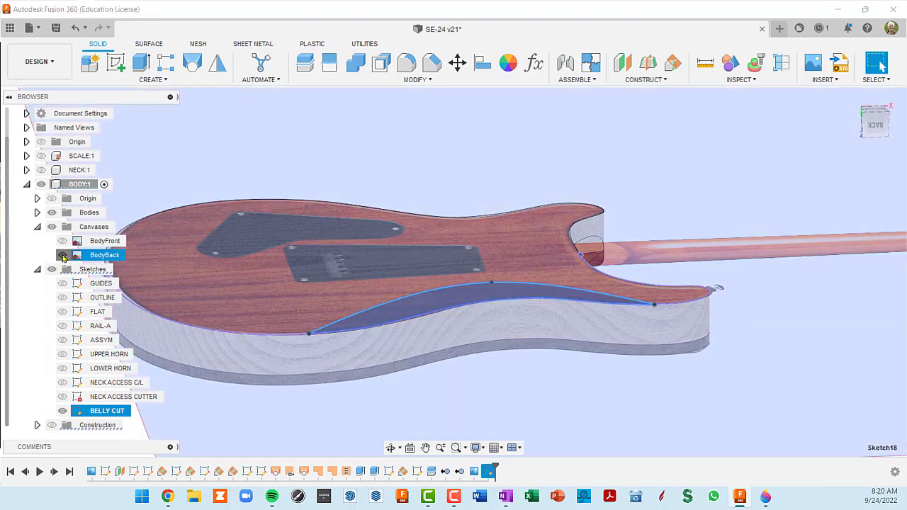
{"action": "scroll", "coordinate": [381, 363], "scroll_direction": "up", "scroll_amount": 3}
{"action": "middle_click_drag", "start_coordinate": [382, 364], "coordinate": [523, 317], "text": "shift"}
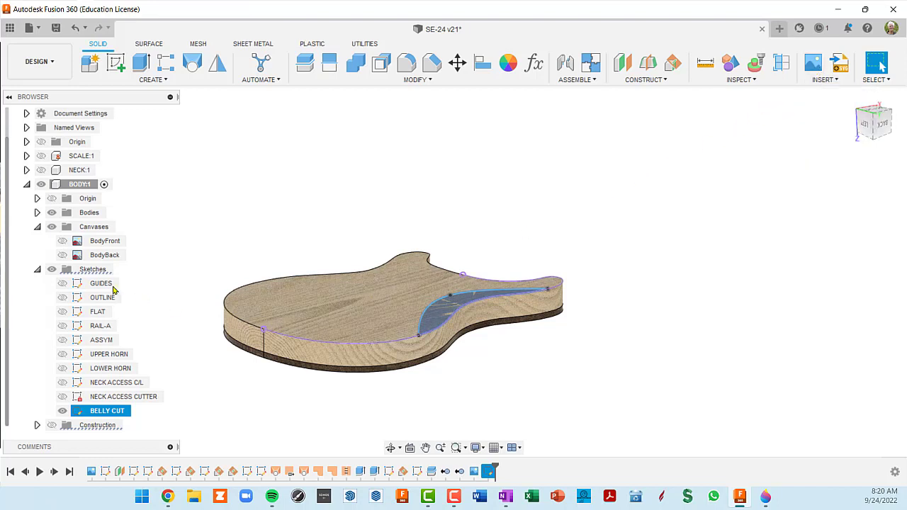
{"action": "left_click", "coordinate": [52, 199]}
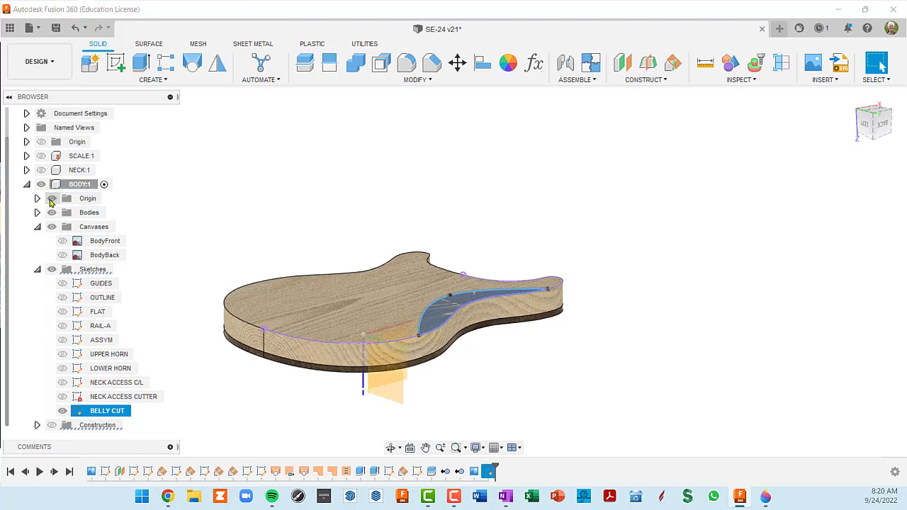
{"action": "middle_click_drag", "start_coordinate": [435, 403], "coordinate": [395, 389], "text": "shift"}
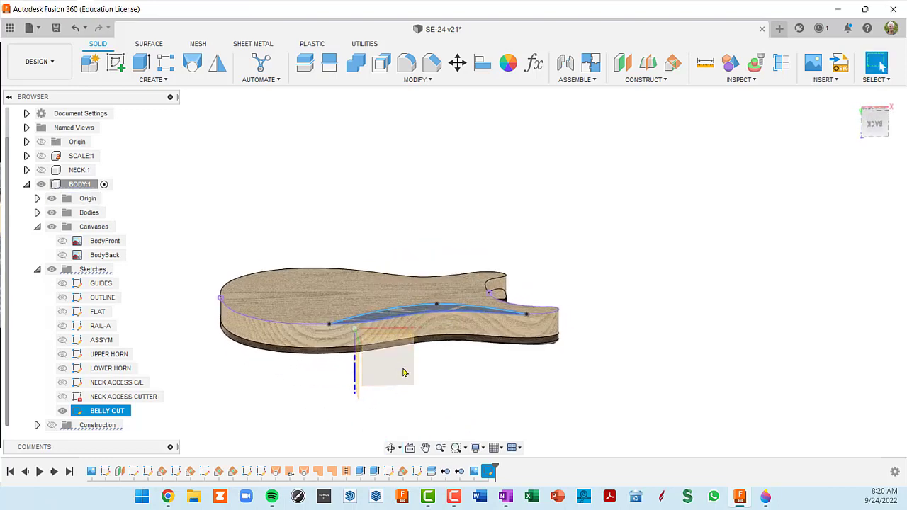
{"action": "middle_click_drag", "start_coordinate": [403, 372], "coordinate": [442, 373], "text": "shift"}
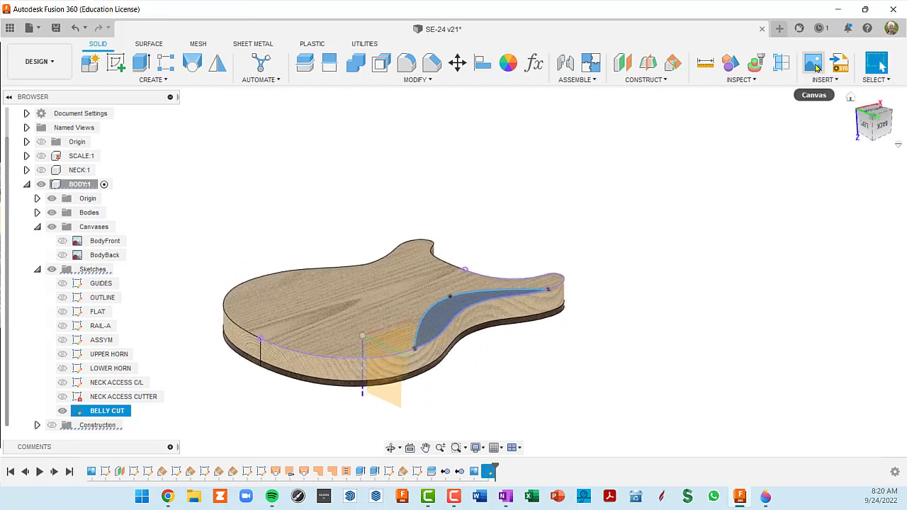
Start a new canvas from BellyCutSide.jpg in the PHOTOS folder and place it on the XZ plane.
{"action": "left_click", "coordinate": [815, 65]}
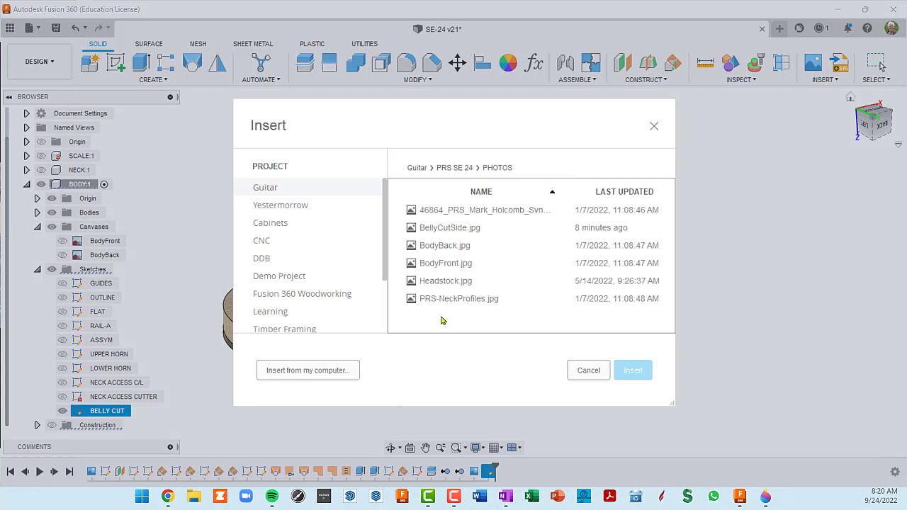
{"action": "left_click", "coordinate": [455, 229]}
{"action": "left_click", "coordinate": [633, 371]}
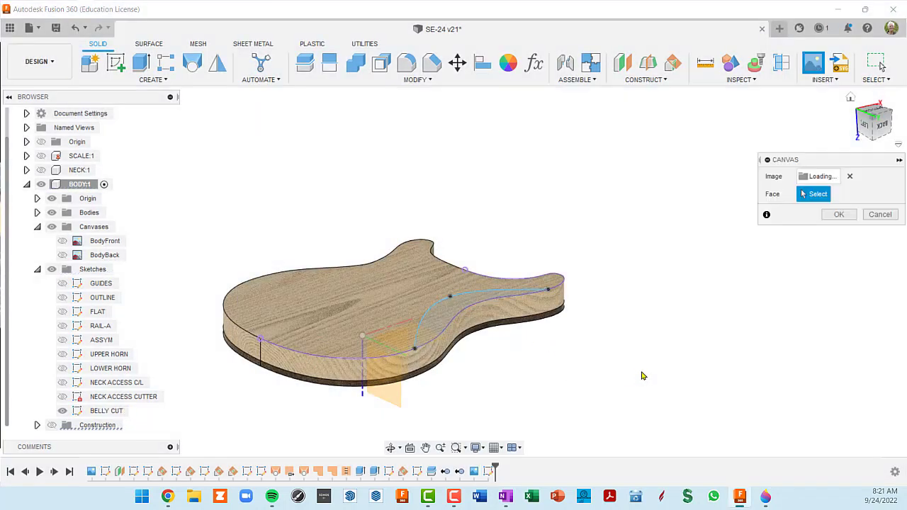
{"action": "left_click", "coordinate": [397, 367]}
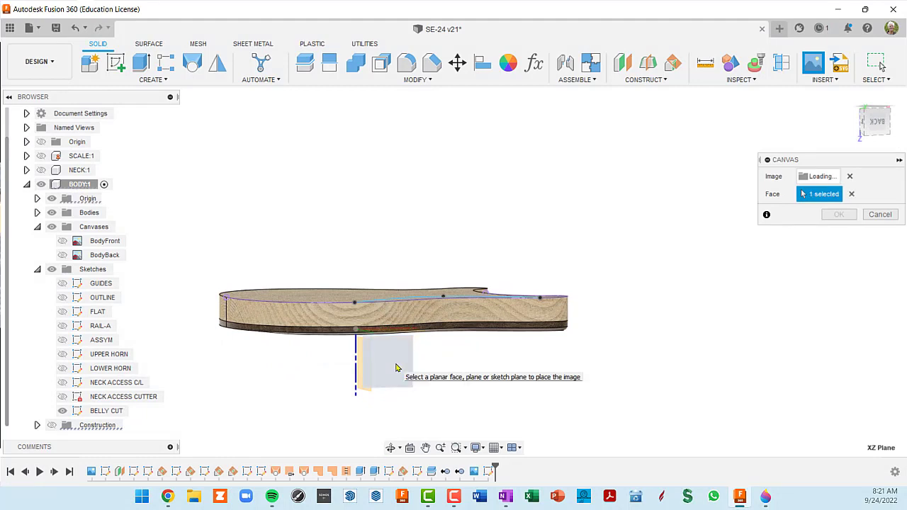
Reselect BellyCutSide.jpg from the PHOTOS folder as the image for the canvas on the XZ plane.
{"action": "middle_click_drag", "start_coordinate": [397, 368], "coordinate": [601, 262], "text": "shift"}
{"action": "scroll", "coordinate": [551, 353], "scroll_direction": "down", "scroll_amount": 5}
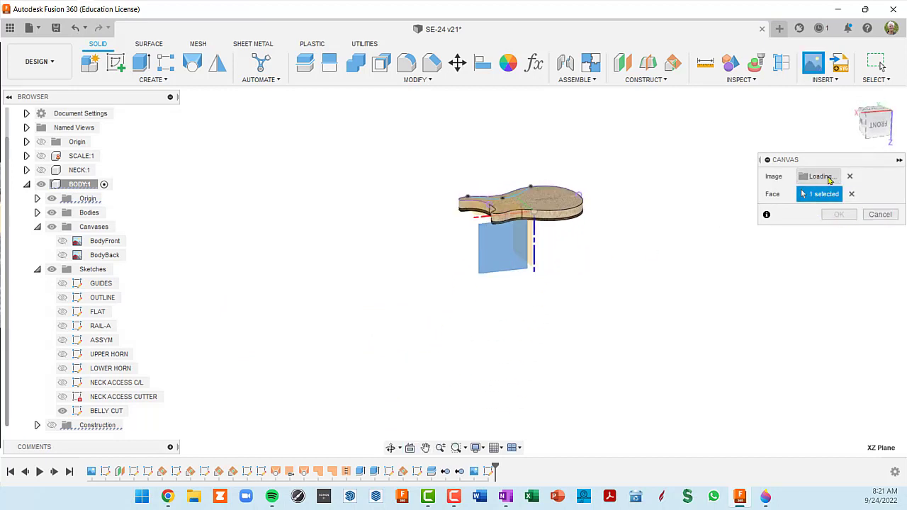
{"action": "left_click", "coordinate": [830, 180]}
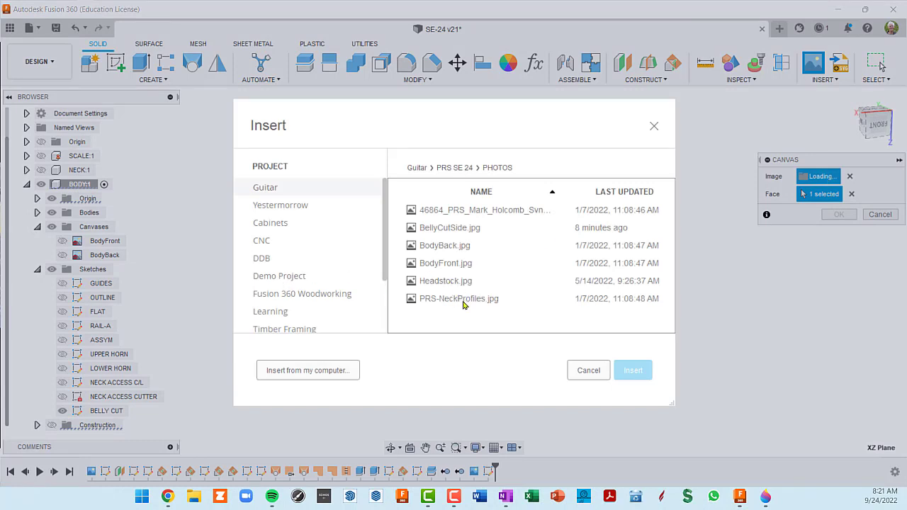
{"action": "left_click", "coordinate": [452, 232]}
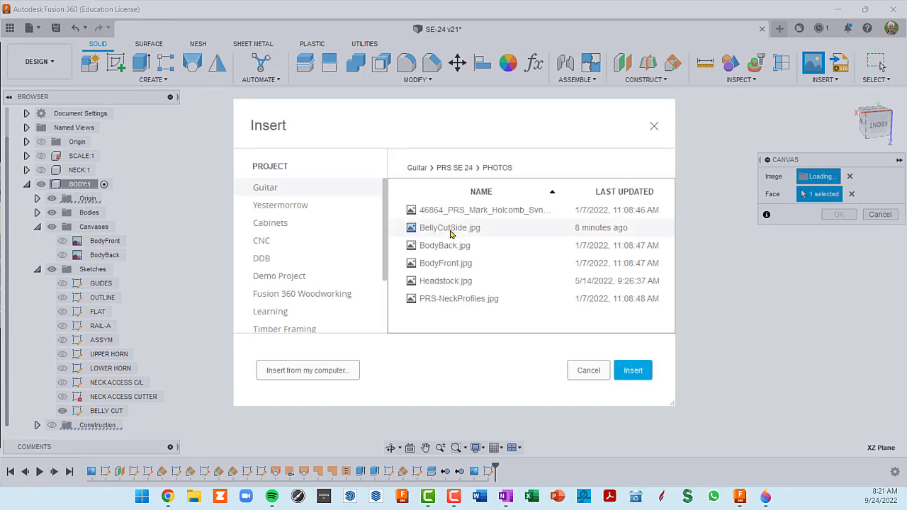
{"action": "left_click", "coordinate": [633, 370]}
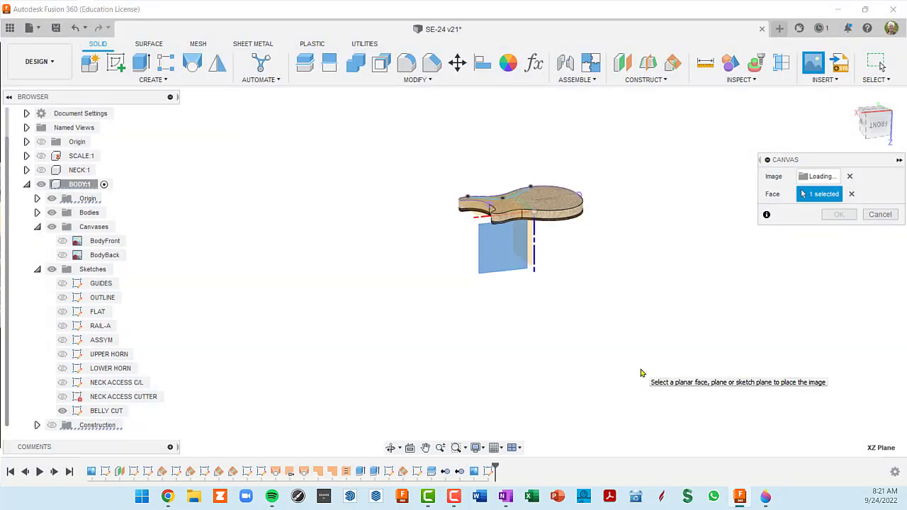
{"action": "scroll", "coordinate": [524, 253], "scroll_direction": "up", "scroll_amount": 5}
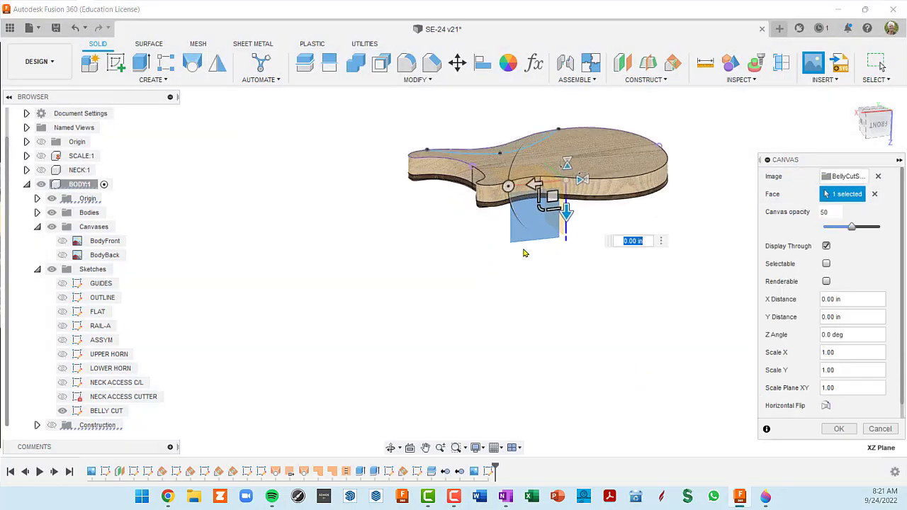
Enlarge the BellyCutSide canvas uniformly to a plane scale of about 19.2, then fine-tune its size against the body's side view.
{"action": "middle_click_drag", "start_coordinate": [525, 253], "coordinate": [397, 227], "text": "shift"}
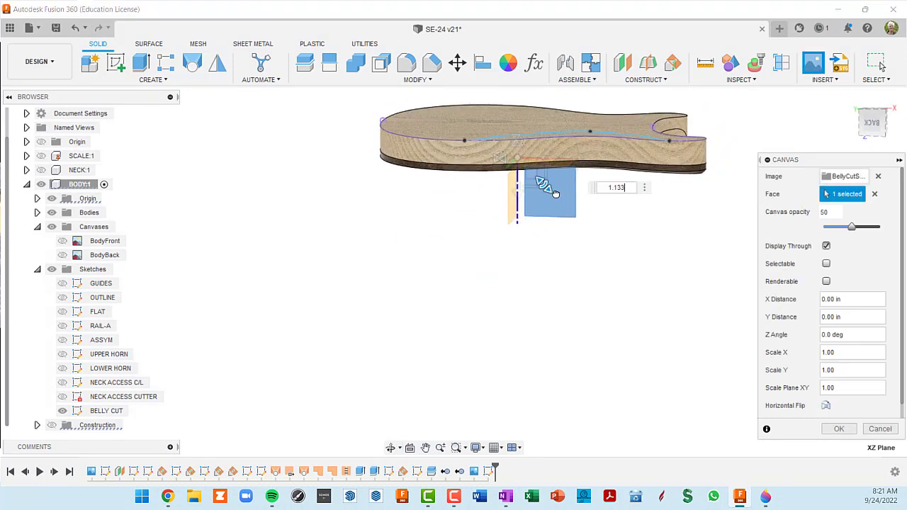
{"action": "type", "text": "2.317"}
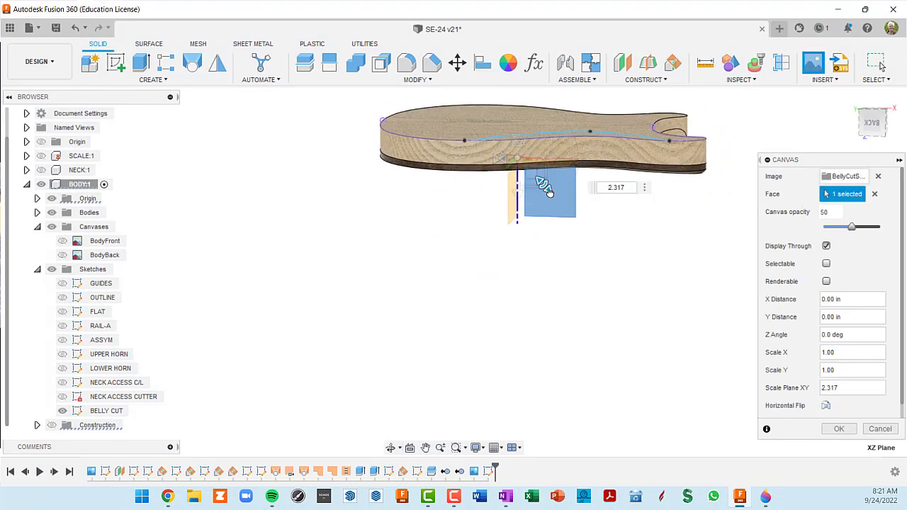
{"action": "left_click_drag", "start_coordinate": [548, 192], "coordinate": [753, 408]}
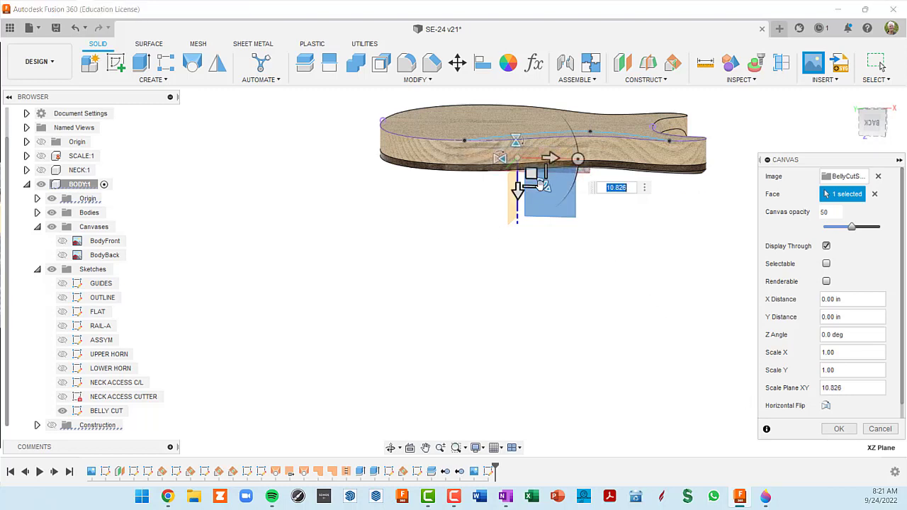
{"action": "left_click_drag", "start_coordinate": [543, 185], "coordinate": [561, 203]}
{"action": "left_click", "coordinate": [873, 123]}
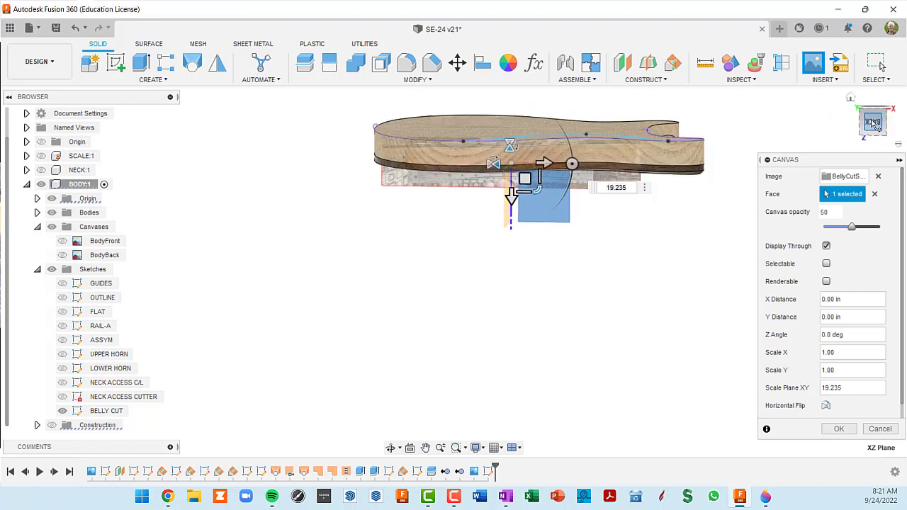
{"action": "middle_click_drag", "start_coordinate": [549, 257], "coordinate": [486, 268]}
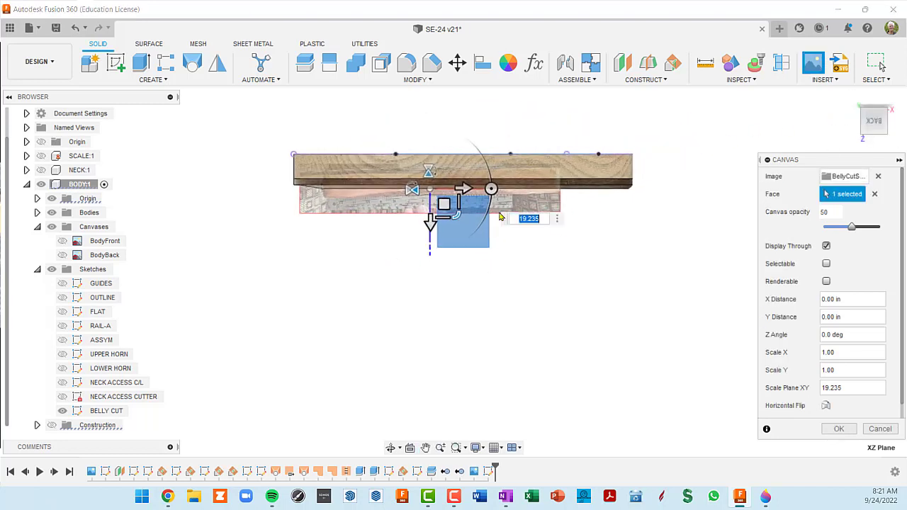
{"action": "scroll", "coordinate": [496, 219], "scroll_direction": "up", "scroll_amount": 3}
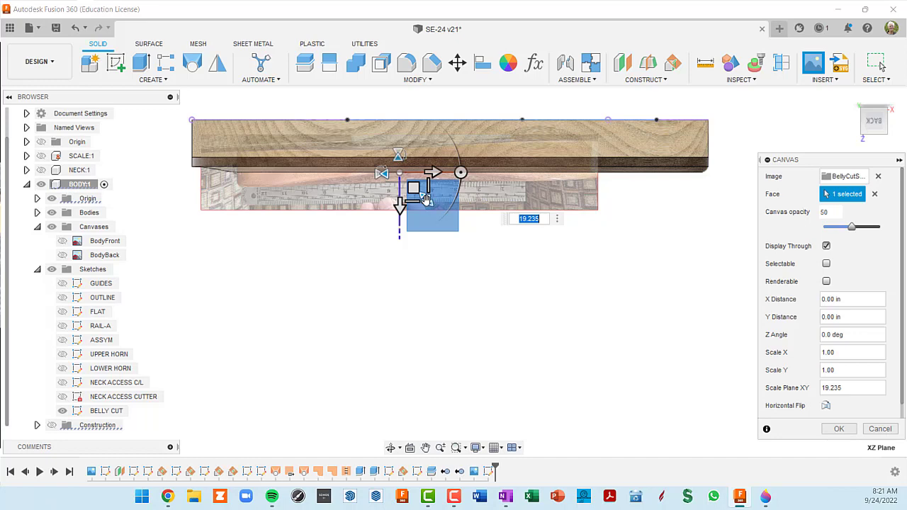
{"action": "left_click_drag", "start_coordinate": [426, 200], "coordinate": [436, 210]}
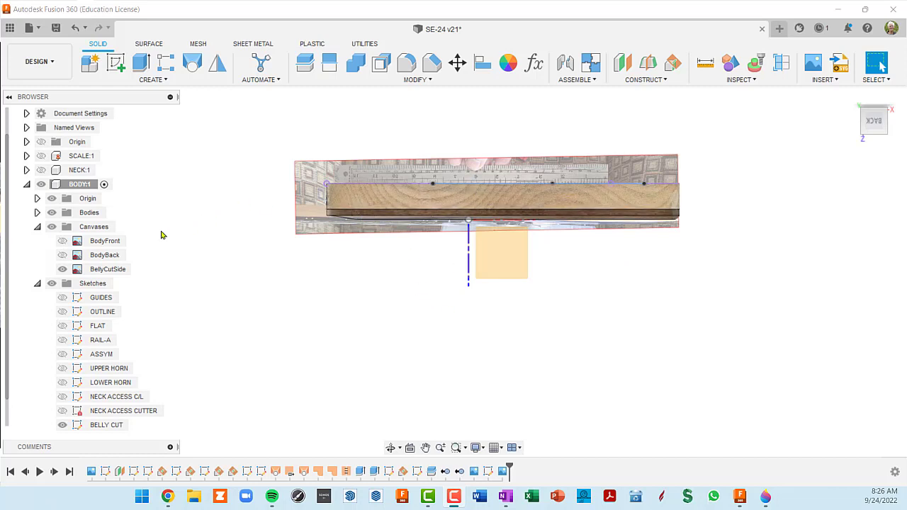
Toggle the visibility of the BODY component's bodies to compare the modelled side profile with the BellyCutSide photo.
{"action": "left_click", "coordinate": [52, 213]}
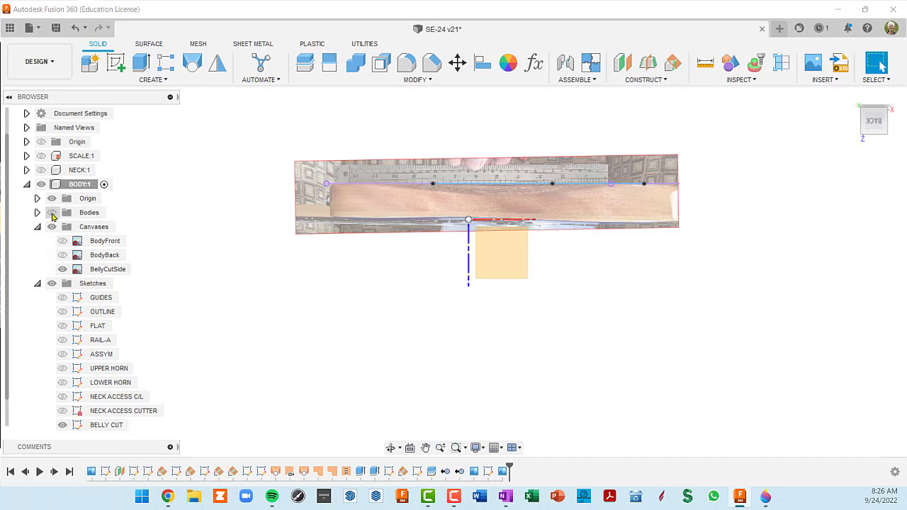
{"action": "left_click", "coordinate": [52, 214]}
{"action": "left_click", "coordinate": [51, 214]}
{"action": "left_click", "coordinate": [51, 214]}
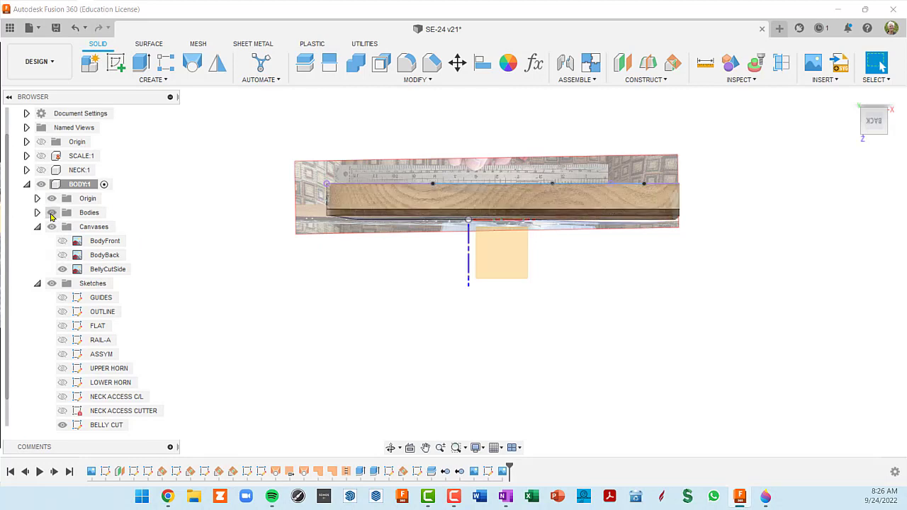
{"action": "left_click", "coordinate": [52, 213]}
{"action": "left_click", "coordinate": [52, 213]}
{"action": "left_click", "coordinate": [52, 213]}
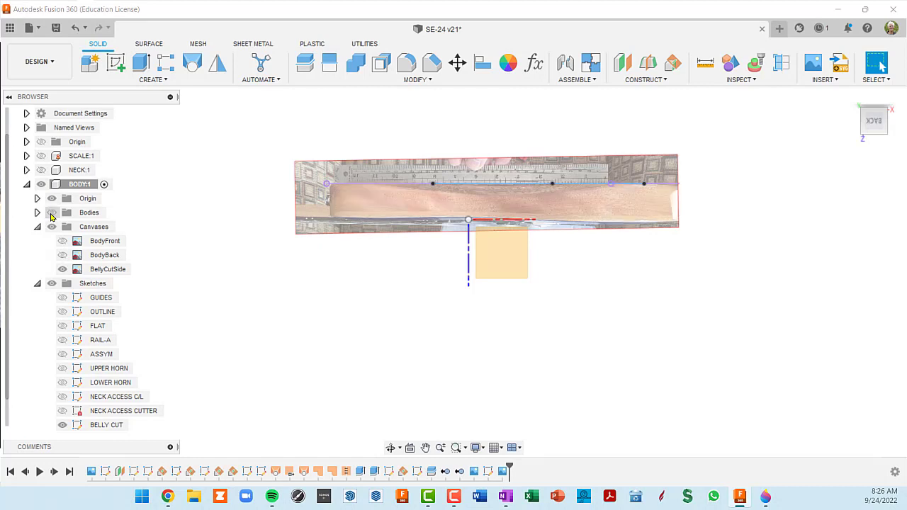
{"action": "left_click", "coordinate": [52, 213]}
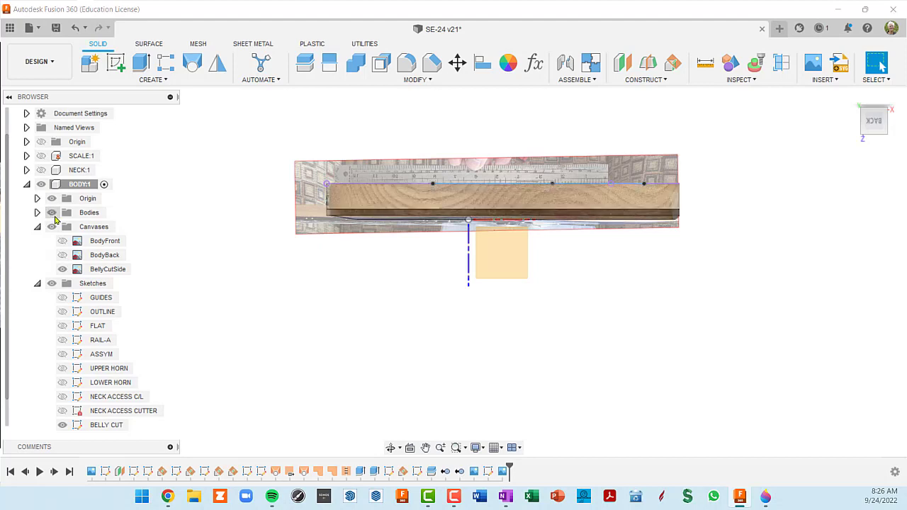
Reopen the BELLY CUT sketch for editing from its spline on the back of the body.
{"action": "middle_click_drag", "start_coordinate": [573, 259], "coordinate": [594, 278], "text": "shift"}
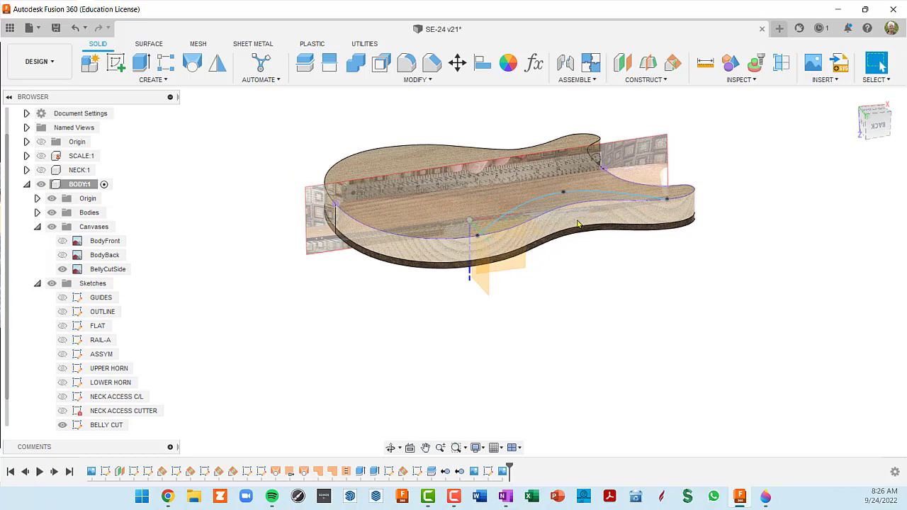
{"action": "middle_click_drag", "start_coordinate": [573, 225], "coordinate": [547, 206], "text": "shift"}
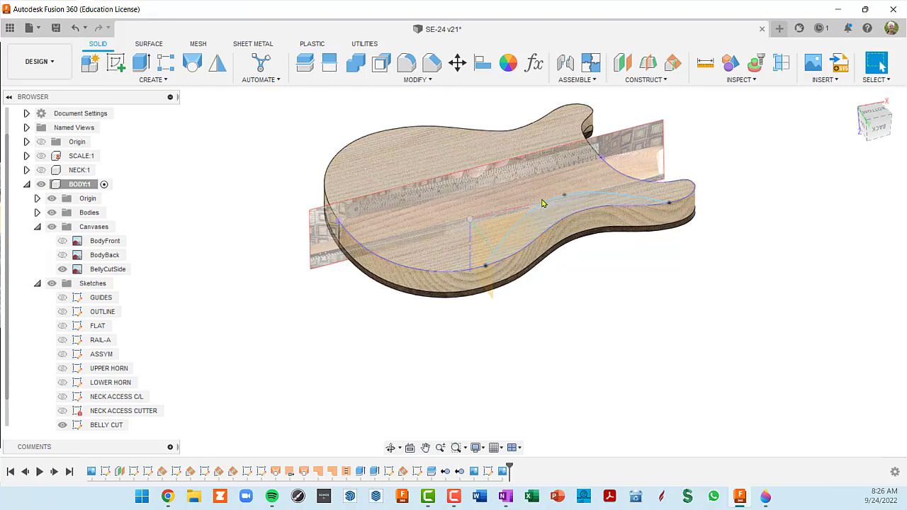
{"action": "left_click", "coordinate": [546, 206]}
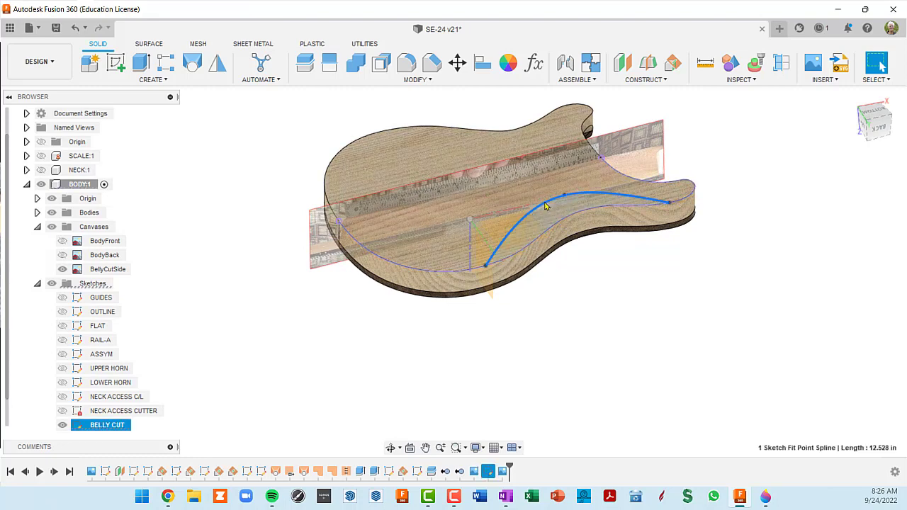
{"action": "right_click", "coordinate": [546, 206]}
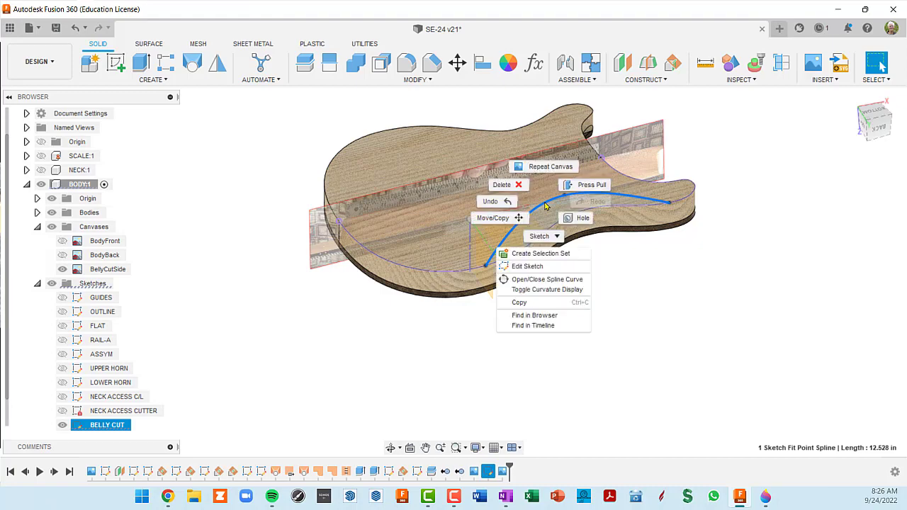
{"action": "left_click", "coordinate": [539, 267]}
{"action": "middle_click_drag", "start_coordinate": [582, 278], "coordinate": [577, 279]}
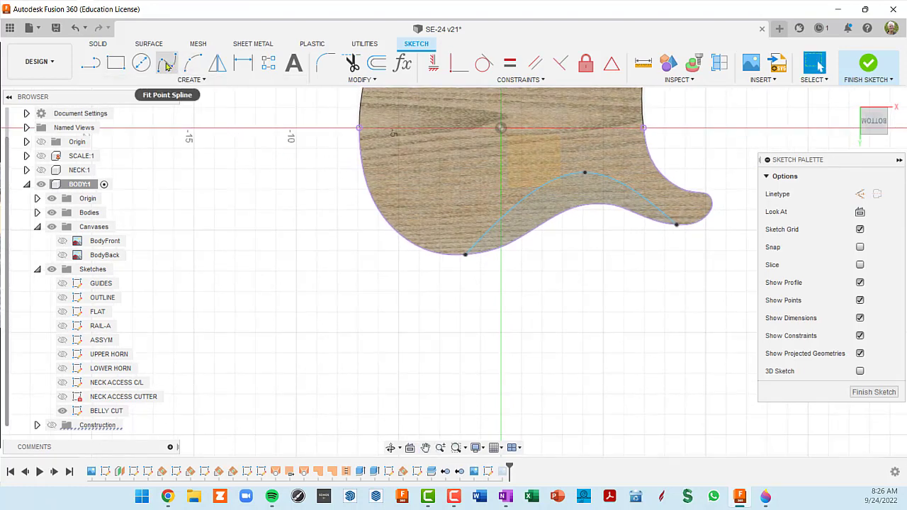
Connect the belly cut spline's two endpoints with a straight construction line and finish the sketch.
{"action": "left_click", "coordinate": [100, 62]}
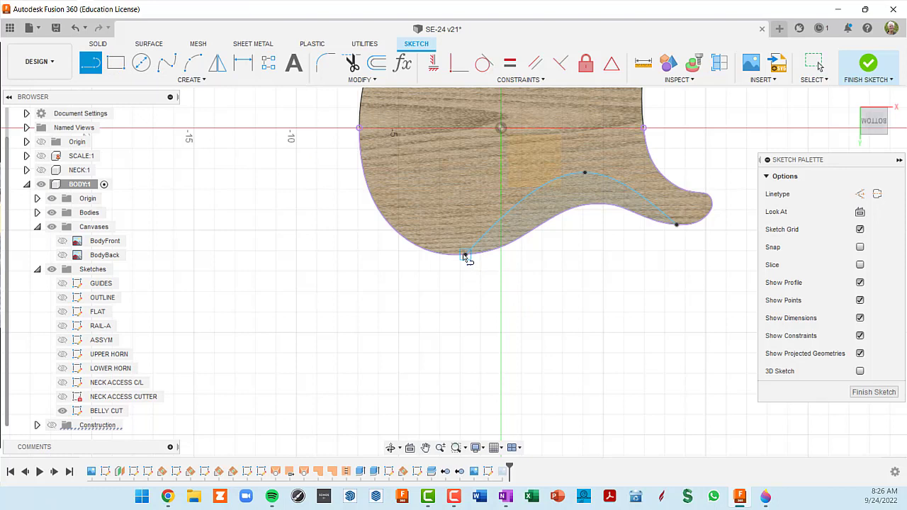
{"action": "left_click", "coordinate": [465, 255]}
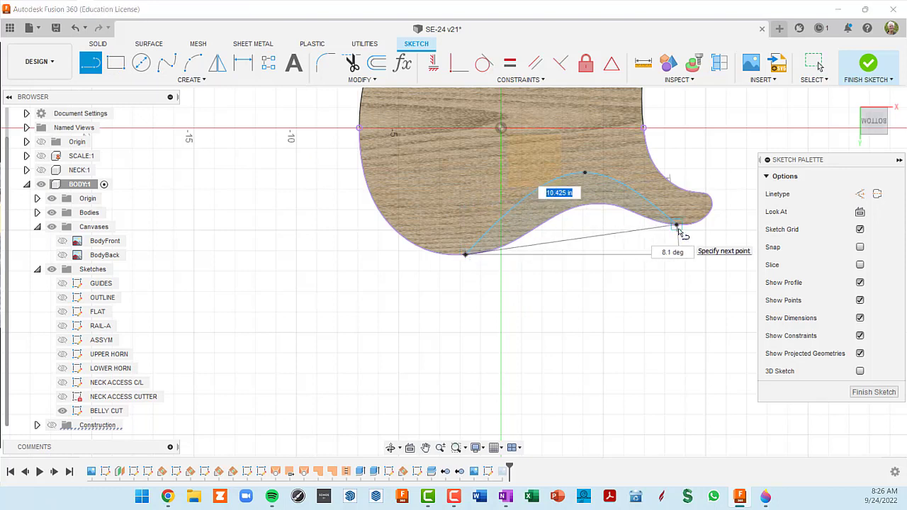
{"action": "left_click", "coordinate": [675, 227]}
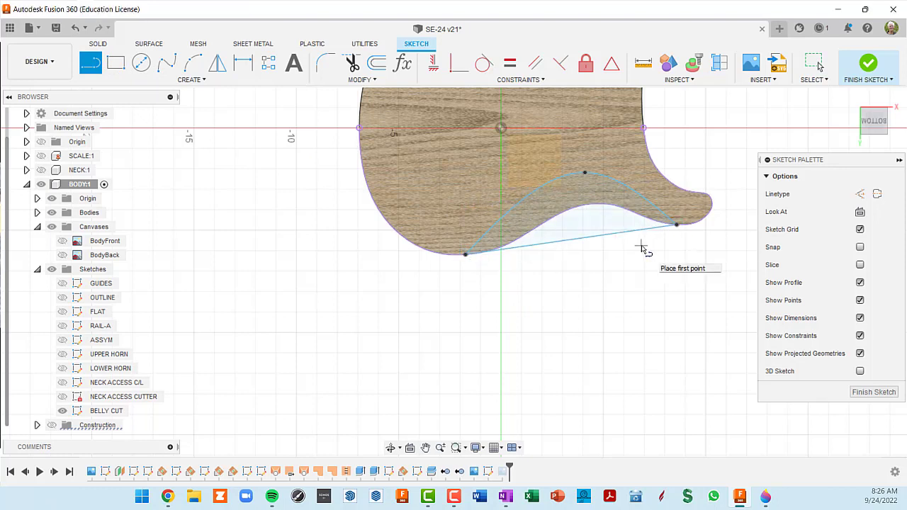
{"action": "key", "text": "Escape"}
{"action": "left_click", "coordinate": [616, 238]}
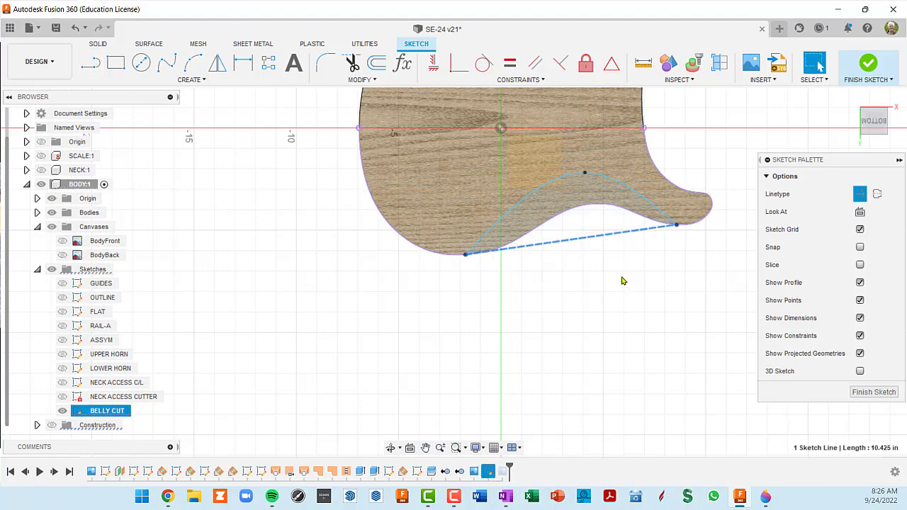
{"action": "mouse_move", "coordinate": [622, 280]}
{"action": "middle_mouse_down", "text": "shift"}
{"action": "mouse_move", "coordinate": [622, 241]}
{"action": "mouse_move", "coordinate": [648, 213]}
{"action": "mouse_move", "coordinate": [666, 229]}
{"action": "middle_mouse_up", "text": "shift"}
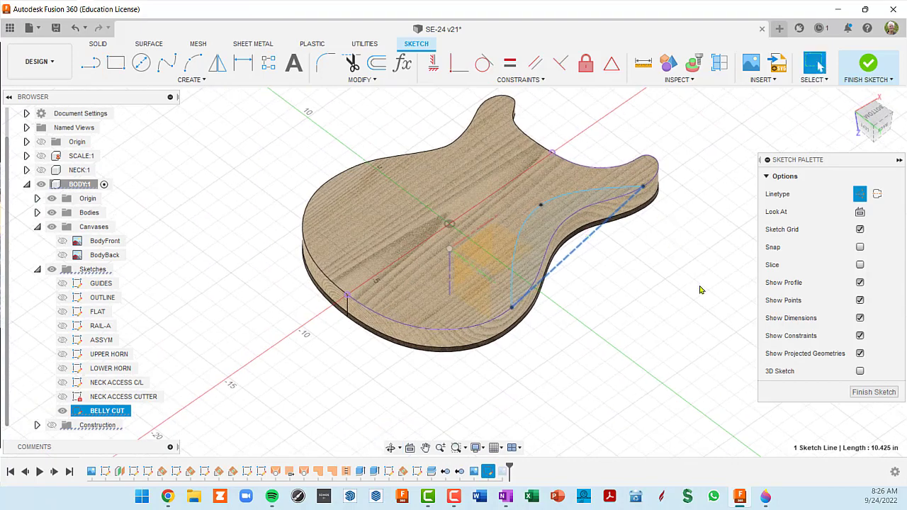
{"action": "left_click", "coordinate": [874, 392]}
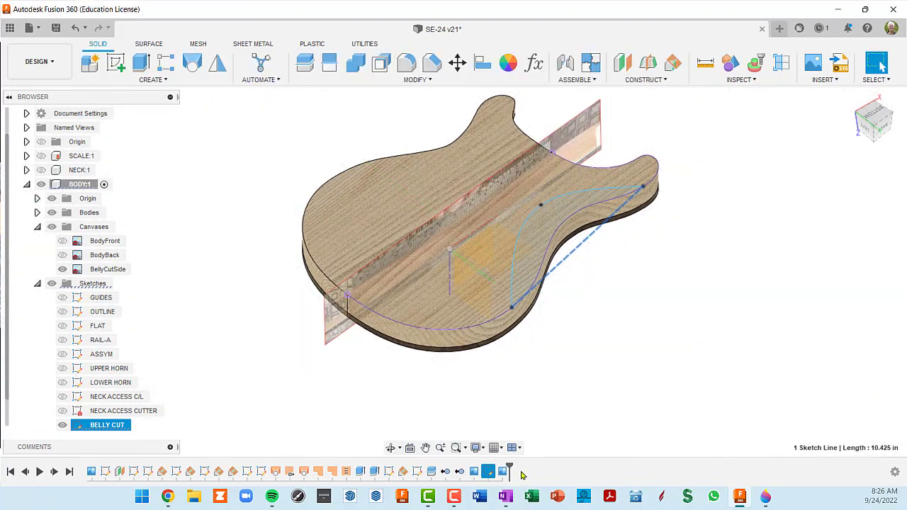
Examine from several angles how the construction line lies relative to the belly cut spline and the side photo canvas.
{"action": "middle_click_drag", "start_coordinate": [552, 374], "coordinate": [562, 351], "text": "shift"}
{"action": "scroll", "coordinate": [560, 159], "scroll_direction": "up", "scroll_amount": 4}
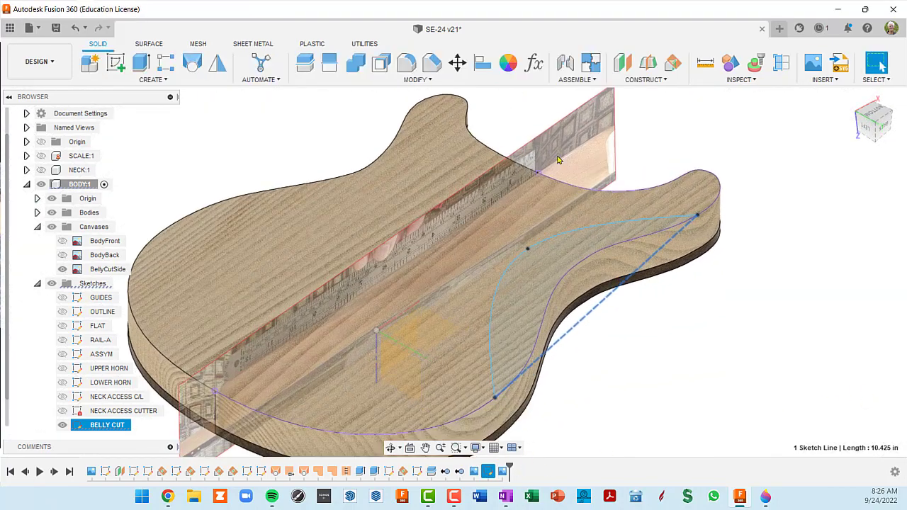
{"action": "scroll", "coordinate": [565, 159], "scroll_direction": "down", "scroll_amount": 2}
{"action": "scroll", "coordinate": [565, 159], "scroll_direction": "down", "scroll_amount": 5}
{"action": "middle_click_drag", "start_coordinate": [565, 159], "coordinate": [577, 146], "text": "shift"}
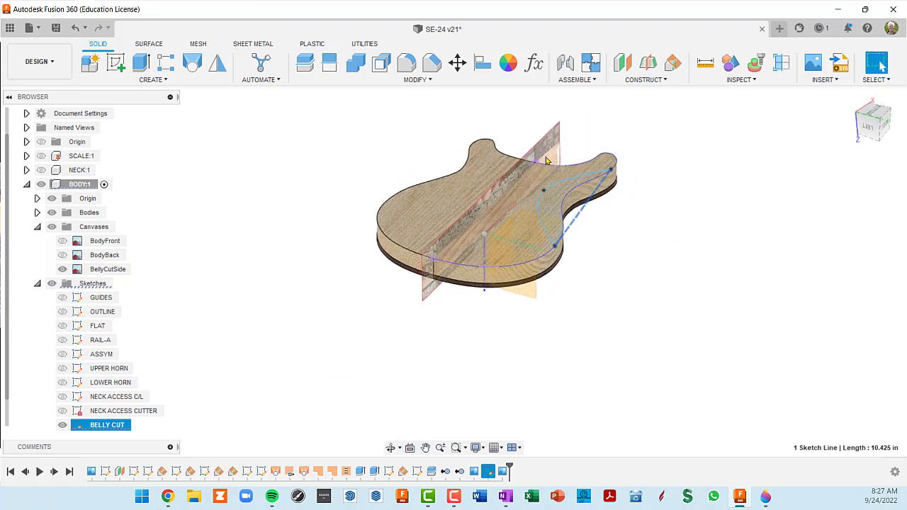
{"action": "middle_click_drag", "start_coordinate": [513, 197], "coordinate": [549, 245], "text": "shift"}
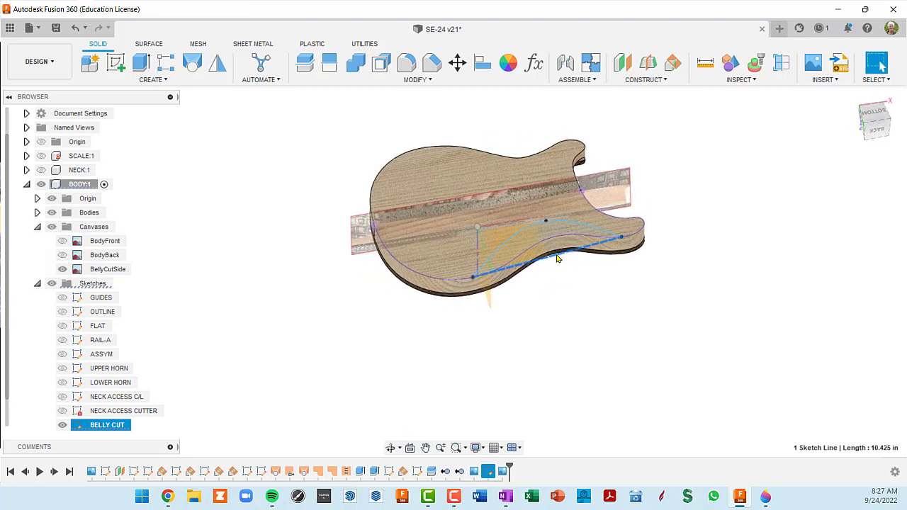
{"action": "middle_click_drag", "start_coordinate": [569, 260], "coordinate": [577, 252], "text": "shift"}
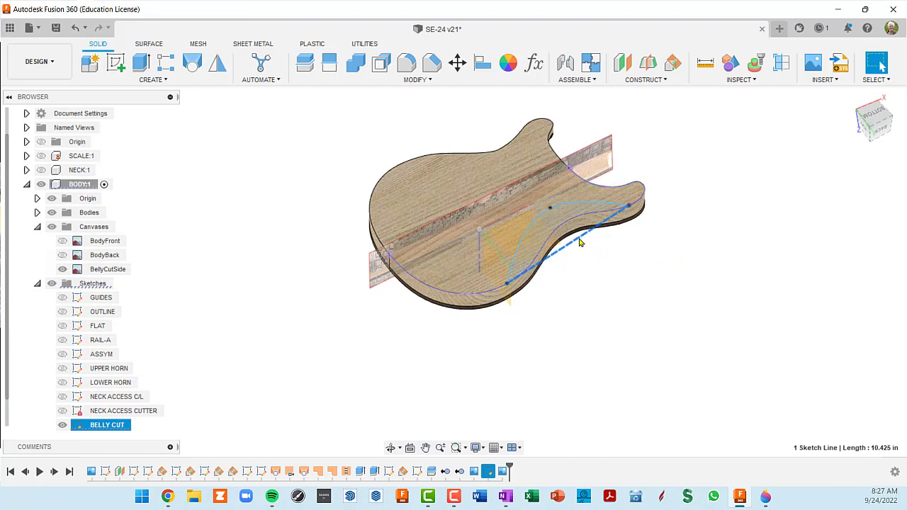
Create a plane at a 90-degree angle through the construction line joining the belly cut spline's endpoints.
{"action": "left_click", "coordinate": [675, 65]}
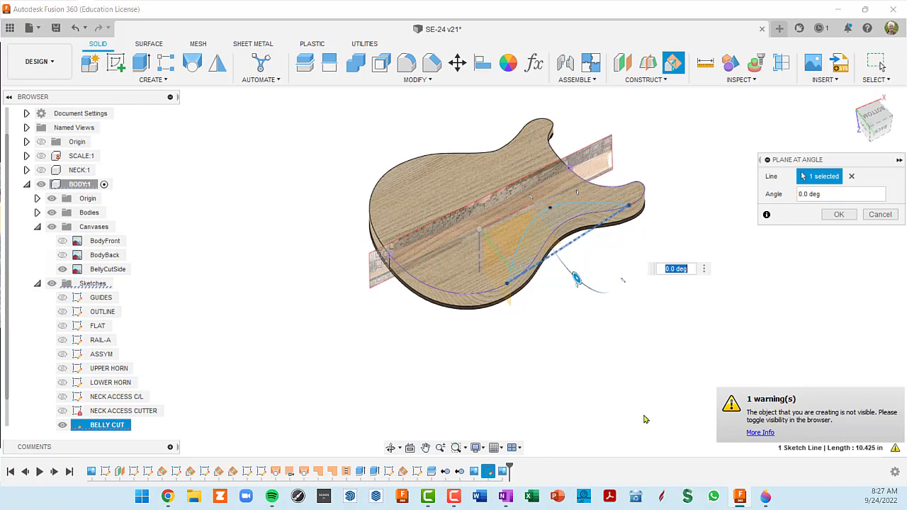
{"action": "scroll", "coordinate": [28, 283], "scroll_direction": "down", "scroll_amount": 1}
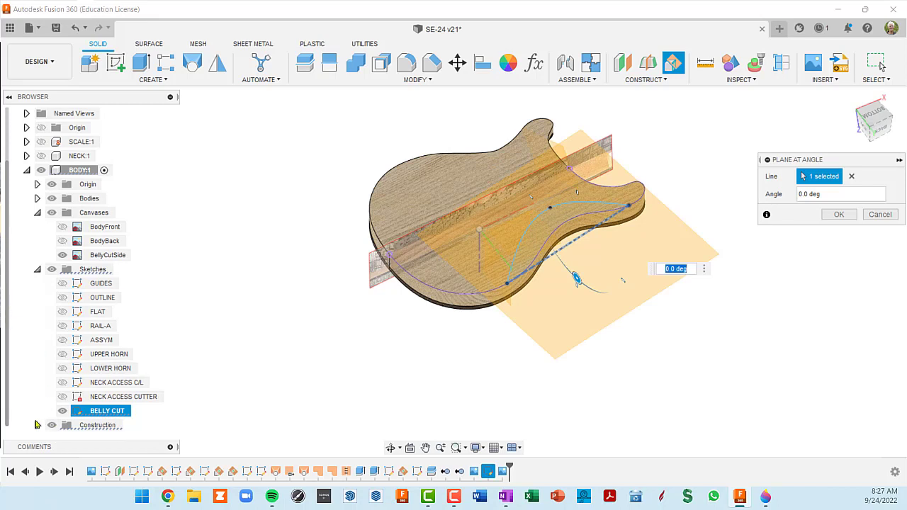
{"action": "left_click", "coordinate": [37, 426]}
{"action": "scroll", "coordinate": [127, 408], "scroll_direction": "down", "scroll_amount": 6}
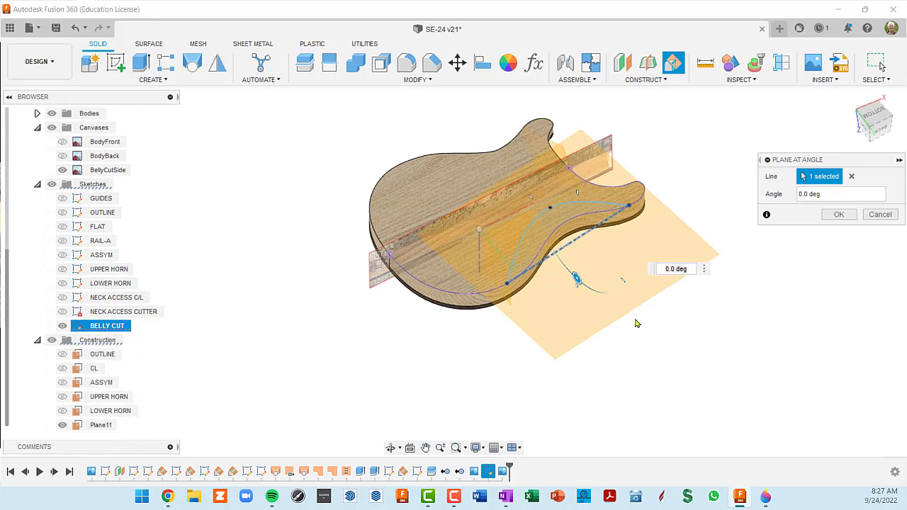
{"action": "left_click", "coordinate": [828, 195]}
{"action": "type", "text": "90"}
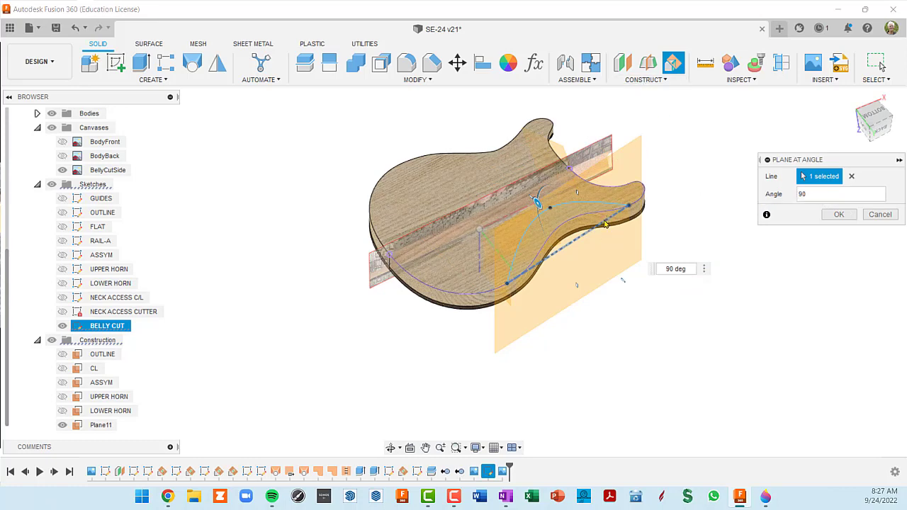
{"action": "middle_click_drag", "start_coordinate": [628, 254], "coordinate": [630, 207], "text": "shift"}
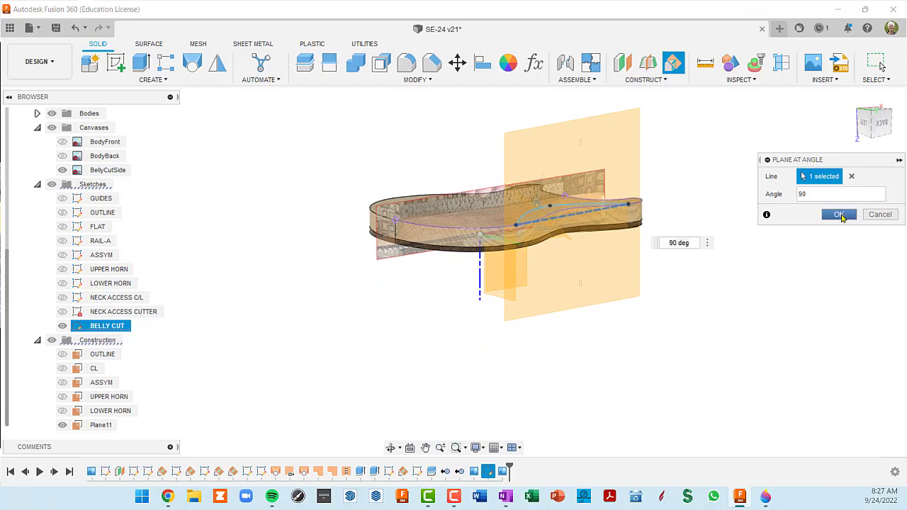
{"action": "left_click", "coordinate": [839, 214]}
Identify Plane11 on the guitar body and rename it NECK ACCESS.
{"action": "scroll", "coordinate": [122, 395], "scroll_direction": "down", "scroll_amount": 1}
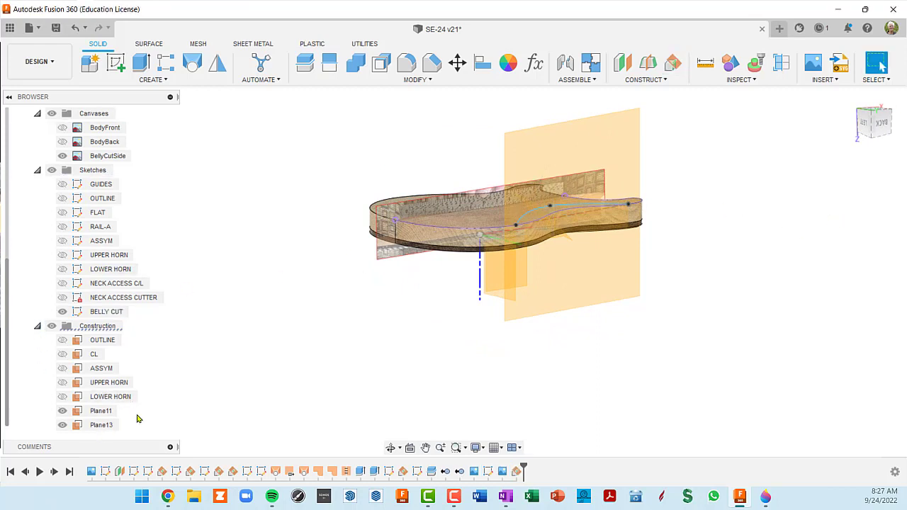
{"action": "left_click", "coordinate": [100, 412]}
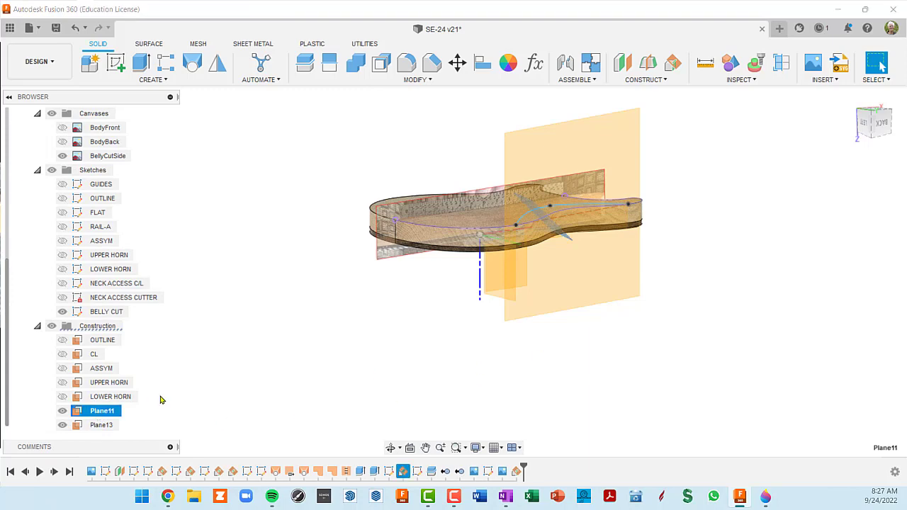
{"action": "middle_click_drag", "start_coordinate": [589, 353], "coordinate": [425, 371], "text": "shift"}
{"action": "scroll", "coordinate": [497, 279], "scroll_direction": "up", "scroll_amount": 5}
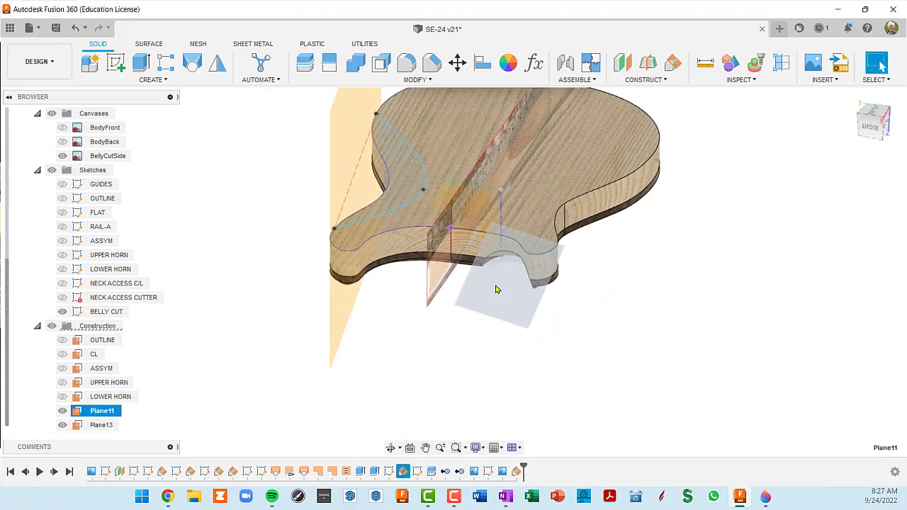
{"action": "middle_click_drag", "start_coordinate": [497, 278], "coordinate": [564, 240], "text": "shift"}
{"action": "scroll", "coordinate": [286, 390], "scroll_direction": "down", "scroll_amount": 3}
{"action": "middle_click_drag", "start_coordinate": [229, 412], "coordinate": [397, 362]}
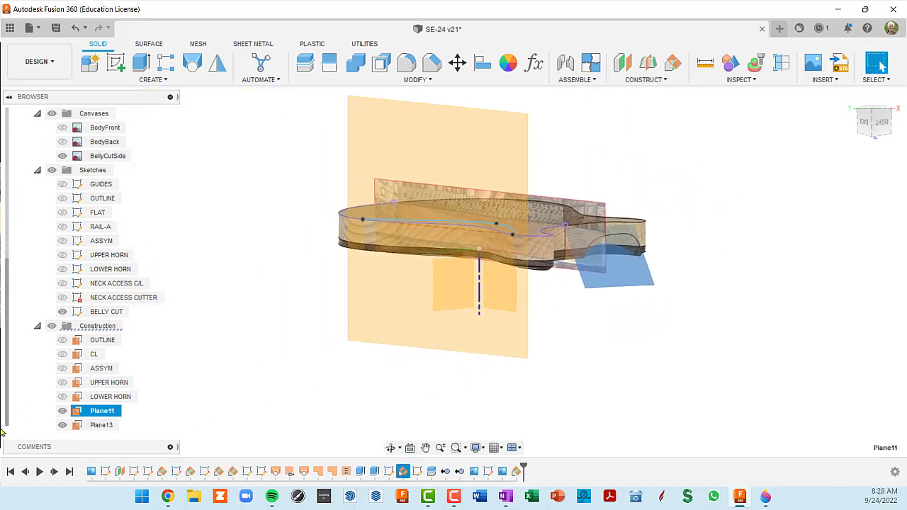
{"action": "double_click", "coordinate": [99, 413]}
{"action": "type", "text": "NECK ACCESS"}
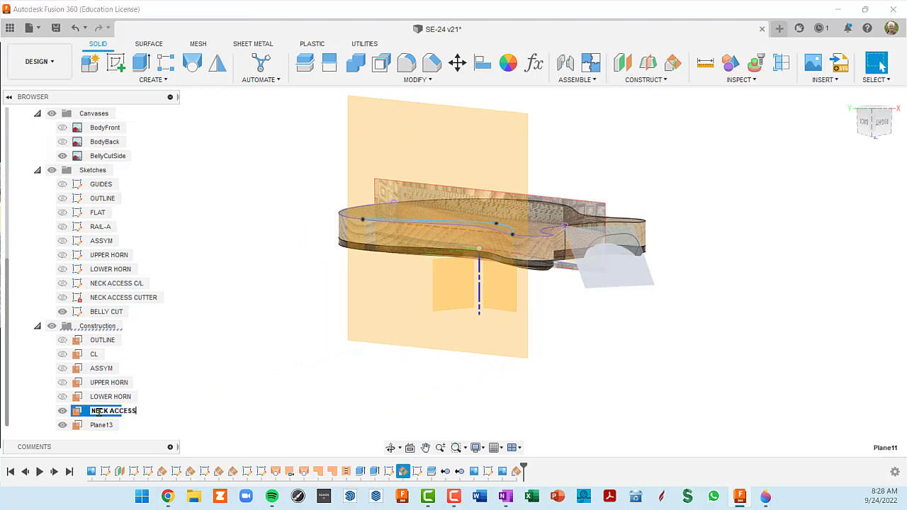
{"action": "key", "text": "Return"}
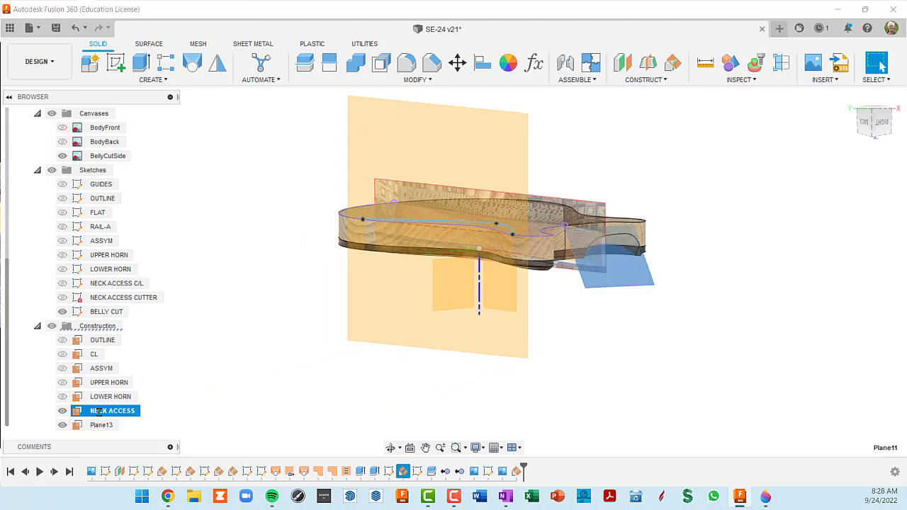
Rename the new angled construction plane, Plane13, as BELLY CUT.
{"action": "left_click", "coordinate": [103, 425]}
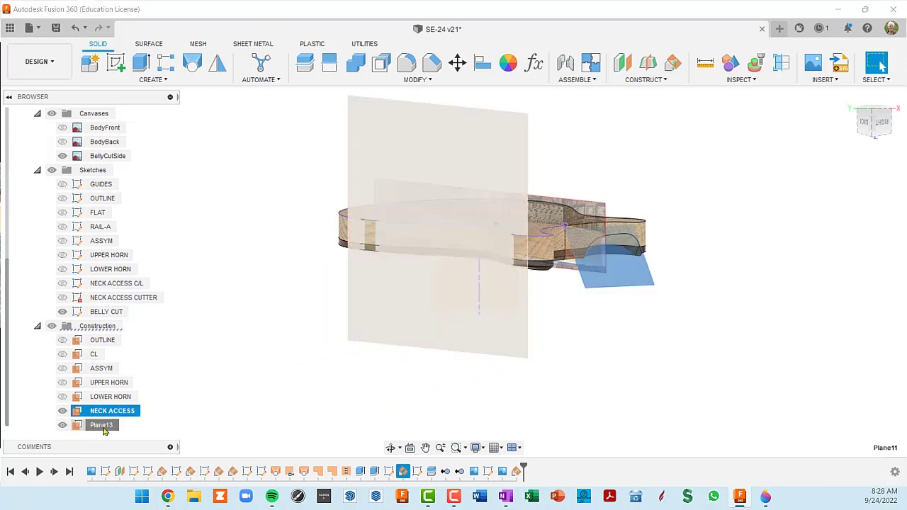
{"action": "double_click", "coordinate": [103, 425]}
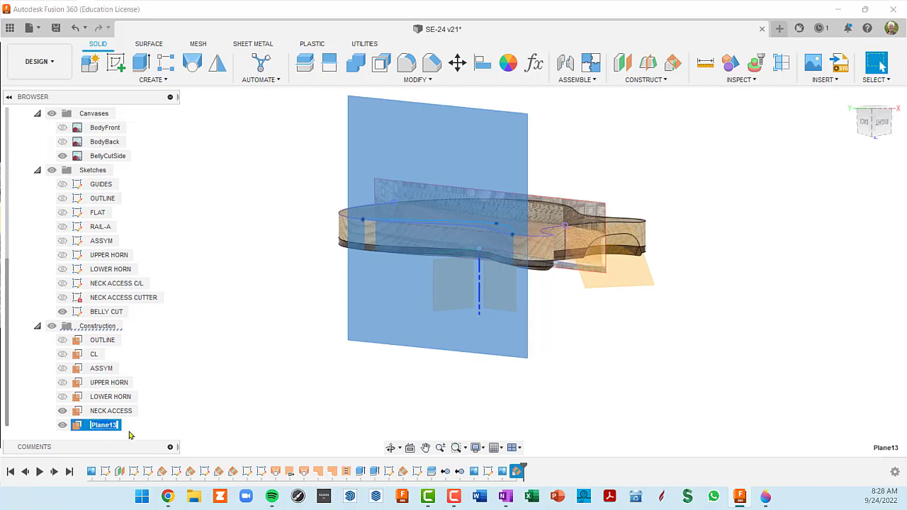
{"action": "type", "text": "BELLY CUT"}
{"action": "key", "text": "Return"}
Hide the NECK ACCESS plane and the BODY component's origin.
{"action": "left_click", "coordinate": [63, 412]}
{"action": "scroll", "coordinate": [337, 353], "scroll_direction": "down", "scroll_amount": 3}
{"action": "middle_click_drag", "start_coordinate": [408, 376], "coordinate": [498, 372], "text": "shift"}
{"action": "scroll", "coordinate": [492, 257], "scroll_direction": "up", "scroll_amount": 2}
{"action": "scroll", "coordinate": [505, 249], "scroll_direction": "down", "scroll_amount": 3}
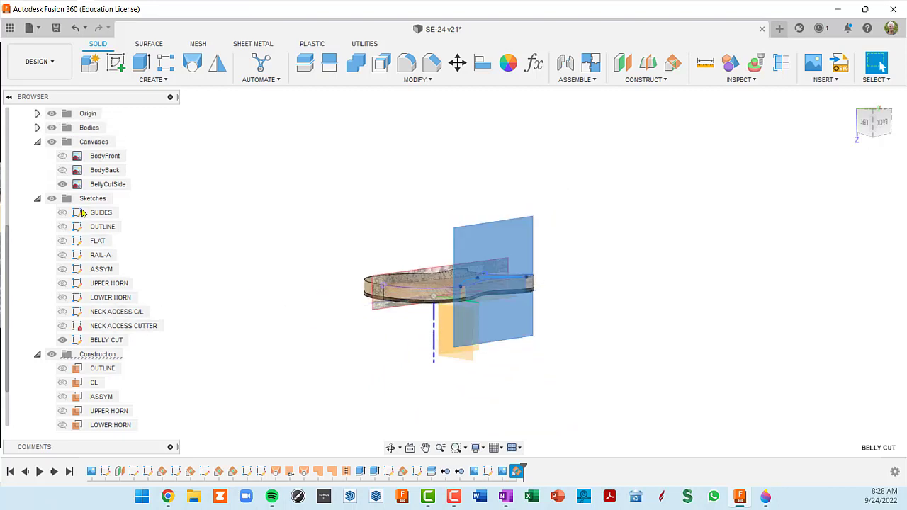
{"action": "scroll", "coordinate": [71, 198], "scroll_direction": "up", "scroll_amount": 5}
{"action": "left_click", "coordinate": [51, 156]}
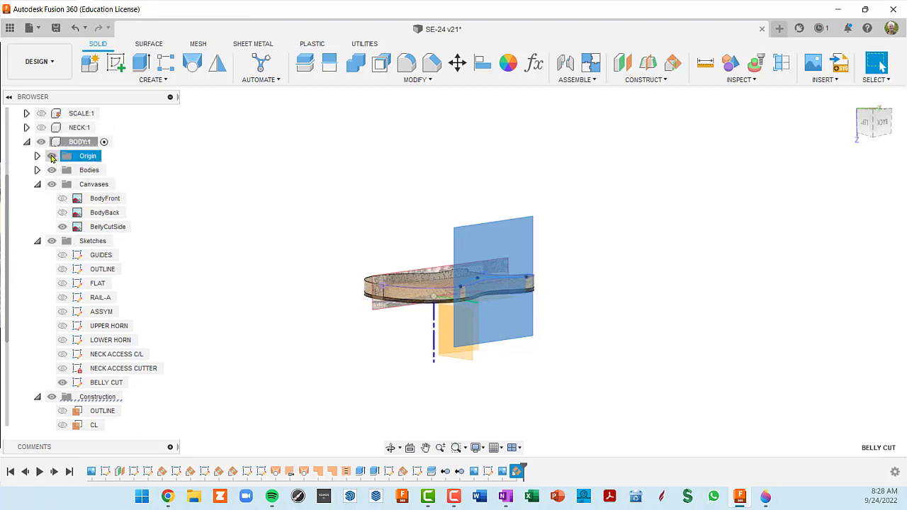
{"action": "left_click", "coordinate": [51, 156]}
{"action": "middle_click_drag", "start_coordinate": [418, 291], "coordinate": [402, 298], "text": "shift"}
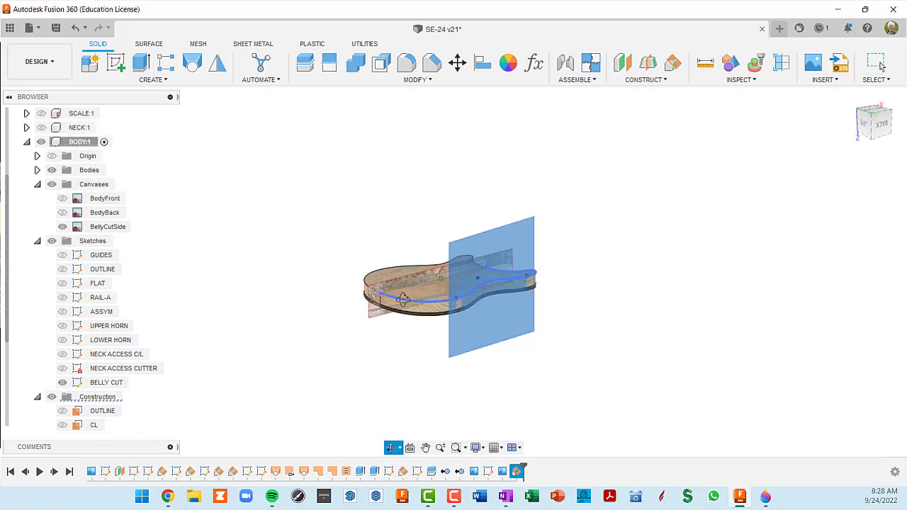
Start a sketch on the BELLY CUT plane and hide the BODY component's bodies to expose the side photo.
{"action": "left_click", "coordinate": [526, 239]}
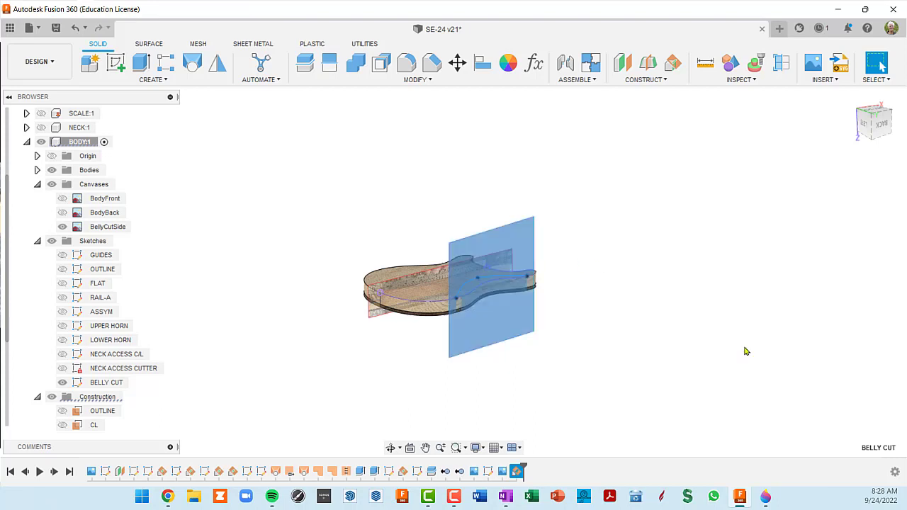
{"action": "left_click", "coordinate": [114, 67]}
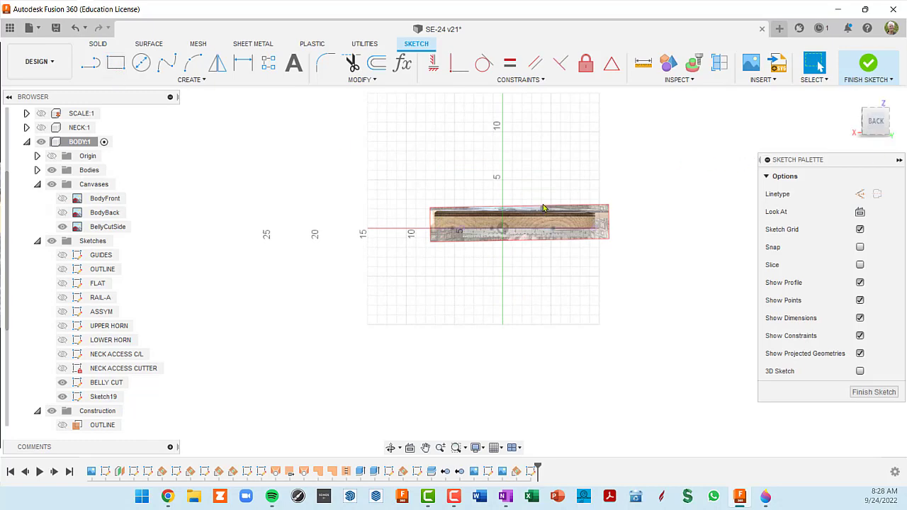
{"action": "scroll", "coordinate": [543, 225], "scroll_direction": "up", "scroll_amount": 5}
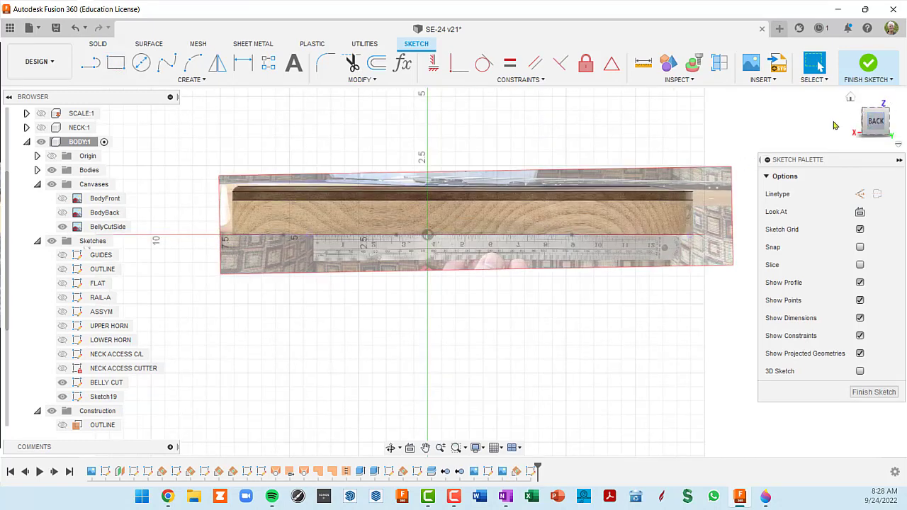
{"action": "scroll", "coordinate": [684, 159], "scroll_direction": "down", "scroll_amount": 1}
{"action": "scroll", "coordinate": [543, 239], "scroll_direction": "down", "scroll_amount": 2}
{"action": "scroll", "coordinate": [458, 296], "scroll_direction": "up", "scroll_amount": 3}
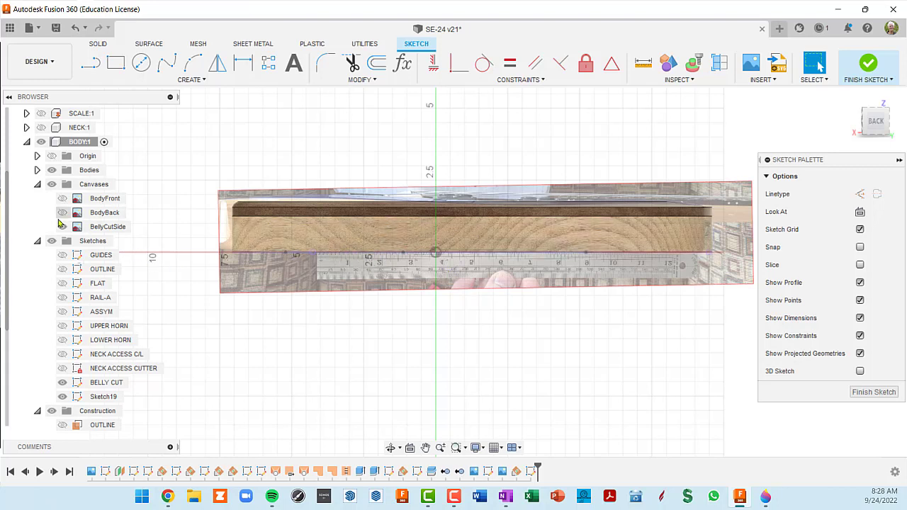
{"action": "left_click", "coordinate": [51, 172]}
{"action": "left_click", "coordinate": [52, 173]}
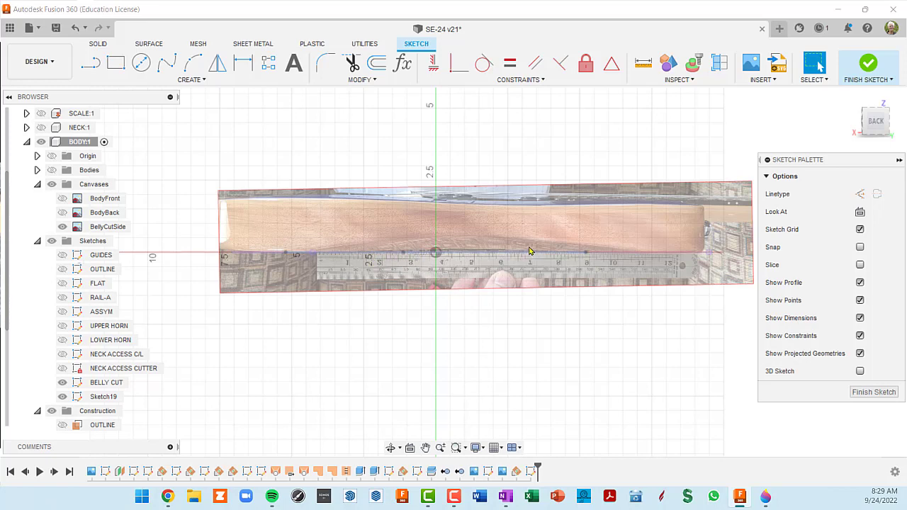
Project the construction line between the belly cut spline's endpoints into the new sketch.
{"action": "scroll", "coordinate": [537, 261], "scroll_direction": "down", "scroll_amount": 2}
{"action": "mouse_move", "coordinate": [533, 264]}
{"action": "middle_mouse_down", "text": "shift"}
{"action": "mouse_move", "coordinate": [553, 271]}
{"action": "mouse_move", "coordinate": [502, 265]}
{"action": "middle_mouse_up", "text": "shift"}
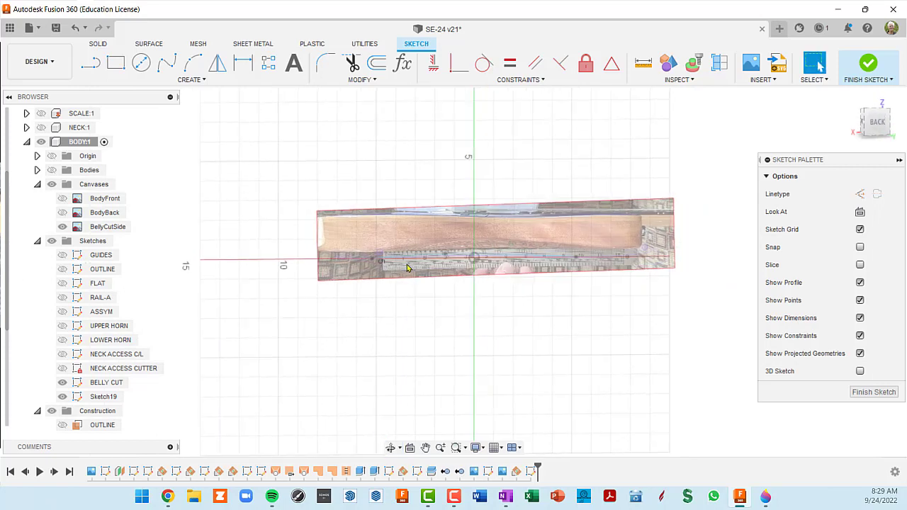
{"action": "middle_click_drag", "start_coordinate": [407, 267], "coordinate": [383, 267], "text": "shift"}
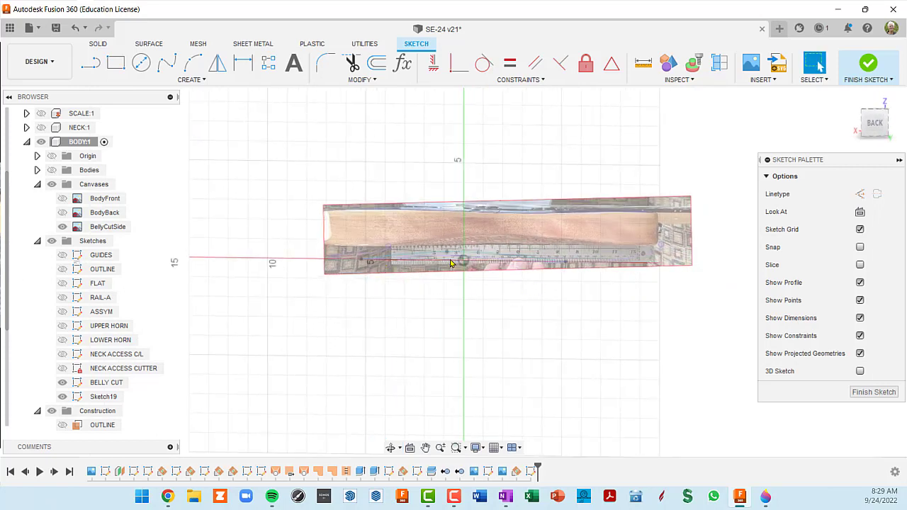
{"action": "key", "text": "p"}
{"action": "mouse_move", "coordinate": [468, 290]}
{"action": "middle_mouse_down", "text": "shift"}
{"action": "mouse_move", "coordinate": [517, 275]}
{"action": "mouse_move", "coordinate": [546, 300]}
{"action": "middle_mouse_up", "text": "shift"}
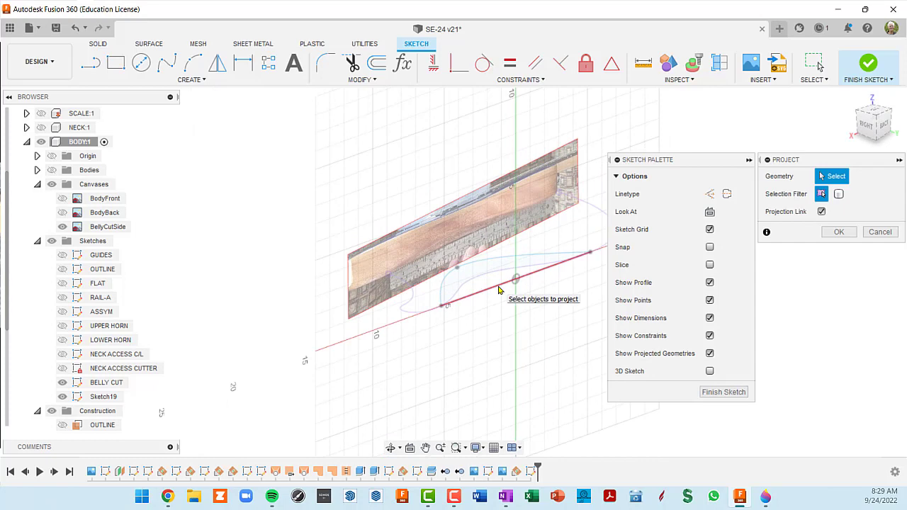
{"action": "left_click", "coordinate": [498, 291]}
{"action": "key", "text": "Return"}
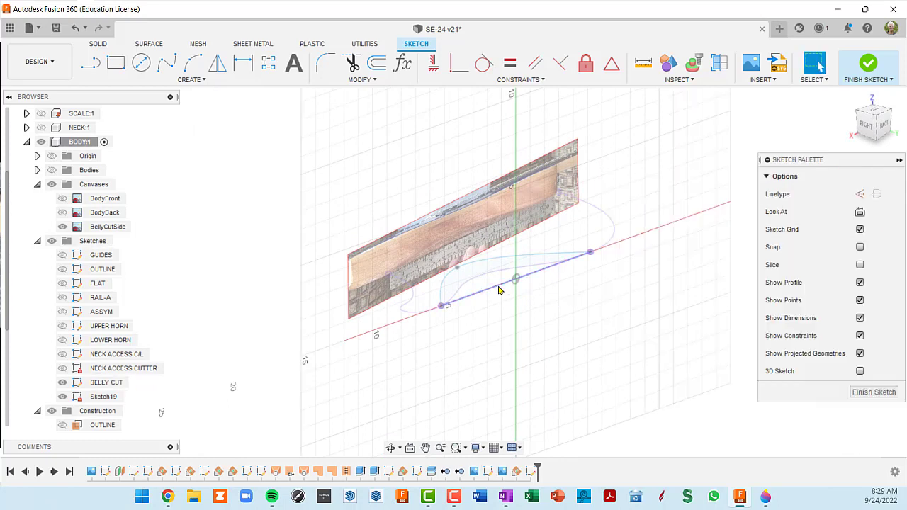
Draw a three-point spline between the projected line's endpoints through the belly cut's peak in the photo, and finish the sketch.
{"action": "middle_click_drag", "start_coordinate": [550, 298], "coordinate": [504, 289], "text": "shift"}
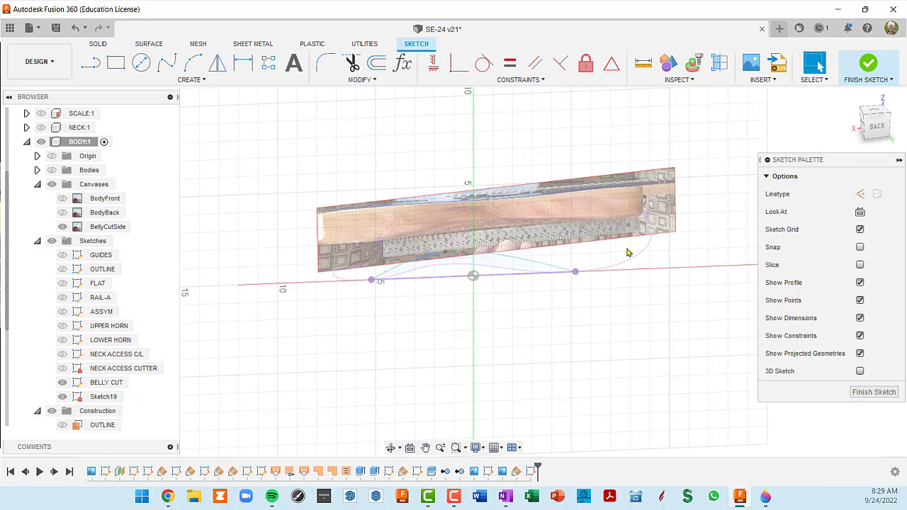
{"action": "left_click", "coordinate": [860, 212]}
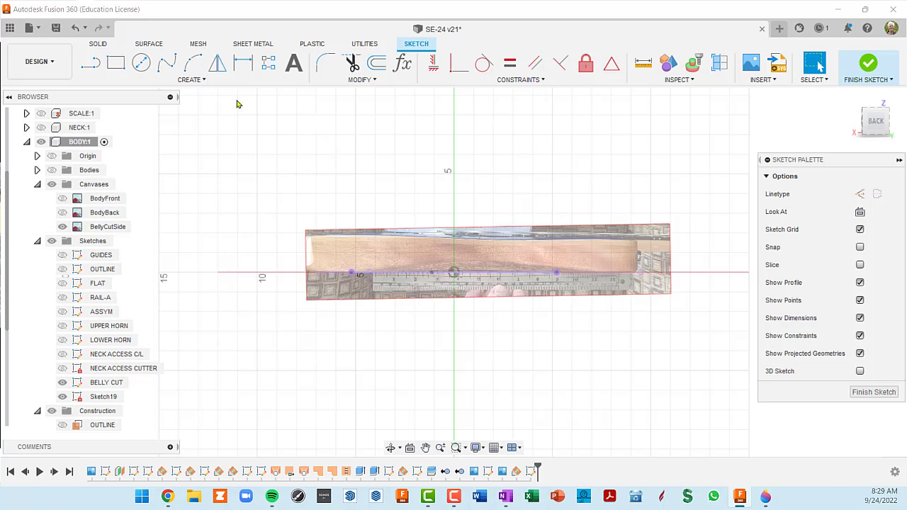
{"action": "left_click", "coordinate": [171, 68]}
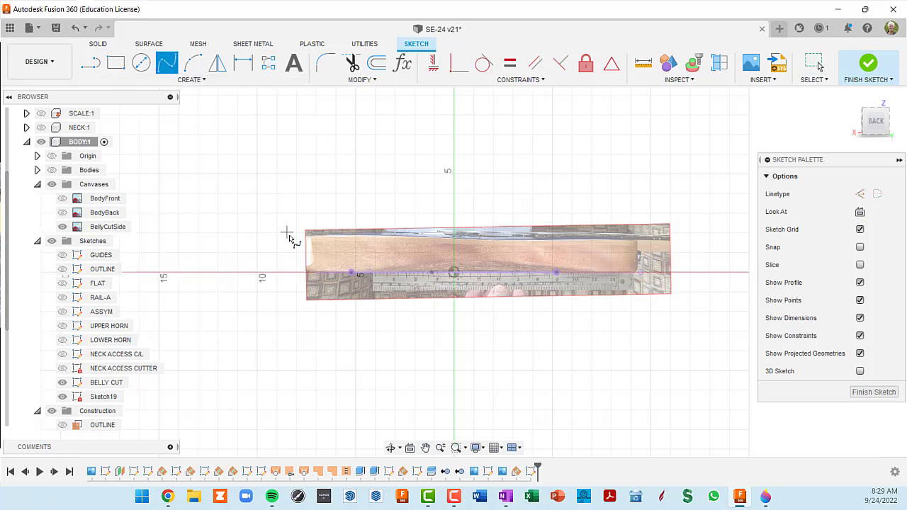
{"action": "left_click", "coordinate": [353, 274]}
{"action": "scroll", "coordinate": [482, 264], "scroll_direction": "up", "scroll_amount": 2}
{"action": "scroll", "coordinate": [482, 265], "scroll_direction": "up", "scroll_amount": 1}
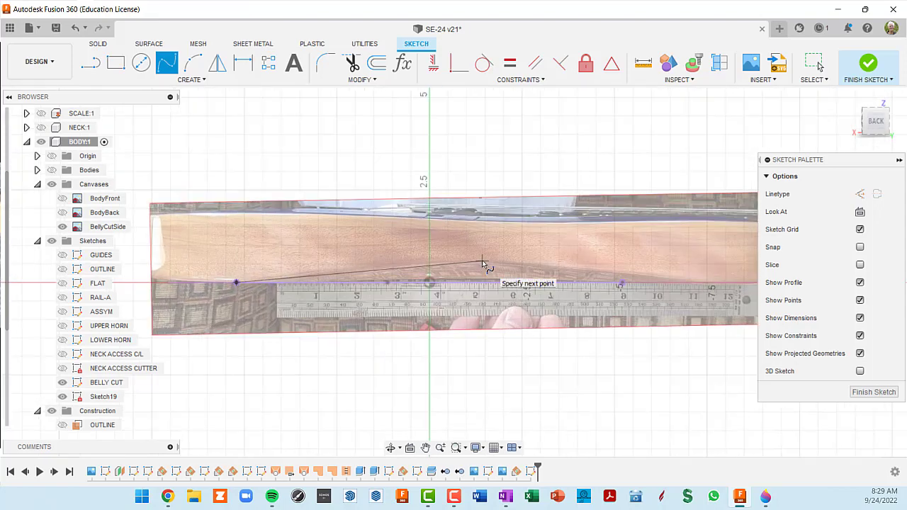
{"action": "left_click", "coordinate": [482, 261]}
{"action": "scroll", "coordinate": [515, 274], "scroll_direction": "down", "scroll_amount": 2}
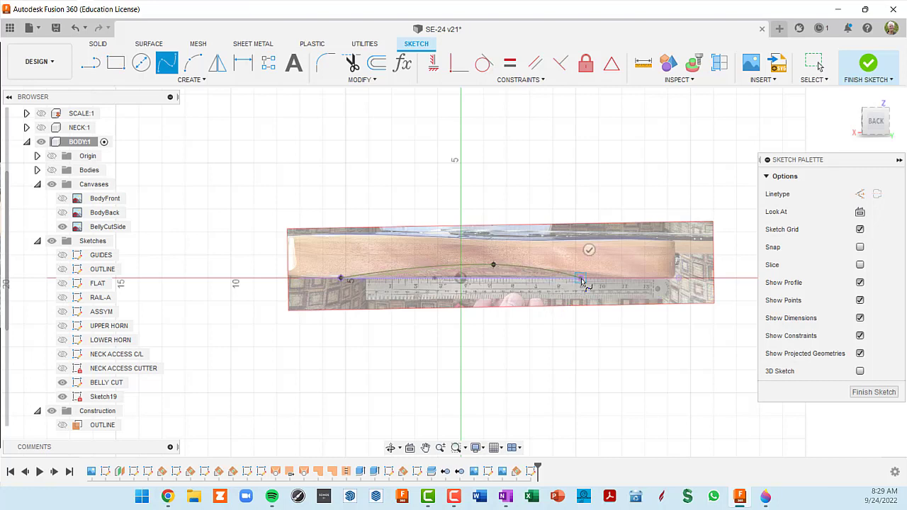
{"action": "left_click", "coordinate": [581, 279]}
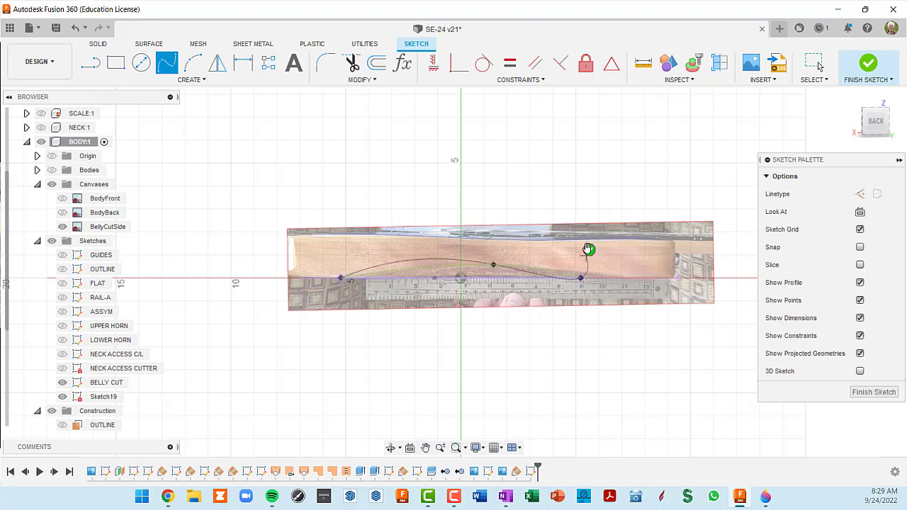
{"action": "left_click", "coordinate": [589, 250]}
{"action": "scroll", "coordinate": [588, 334], "scroll_direction": "up", "scroll_amount": 3}
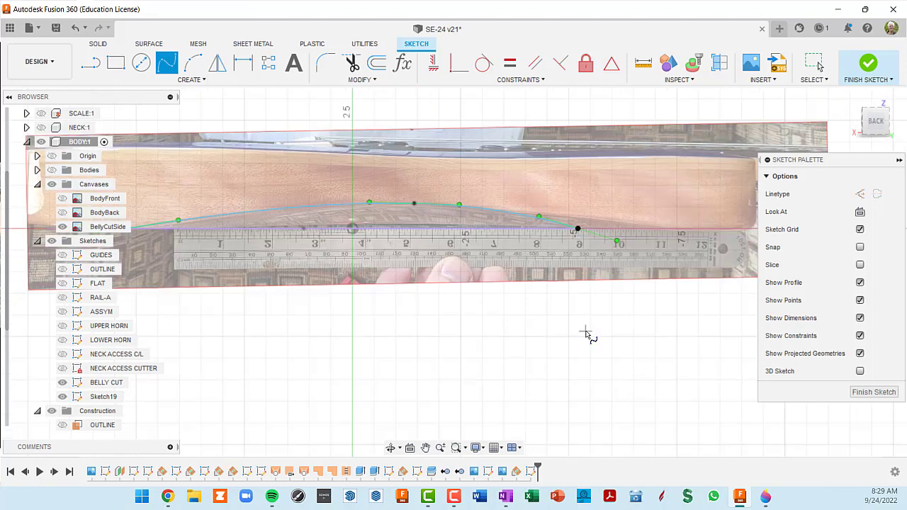
{"action": "scroll", "coordinate": [585, 305], "scroll_direction": "down", "scroll_amount": 2}
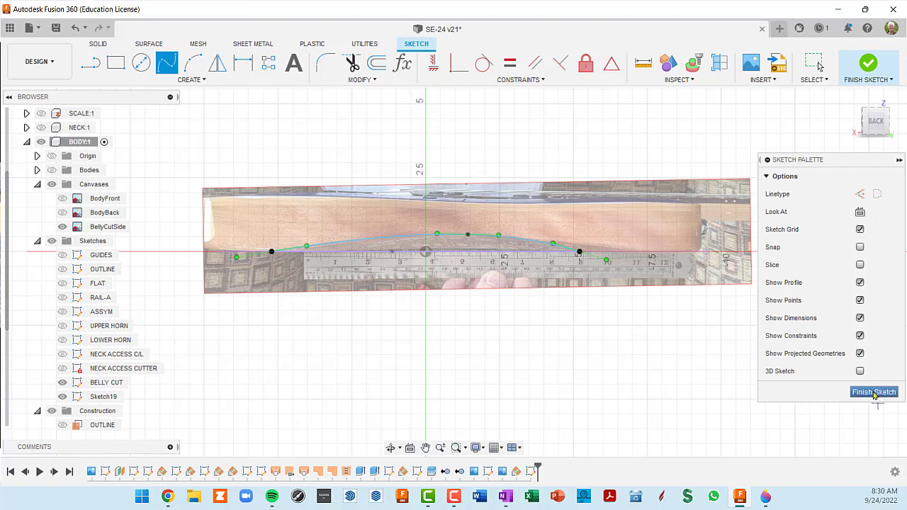
{"action": "left_click", "coordinate": [874, 392]}
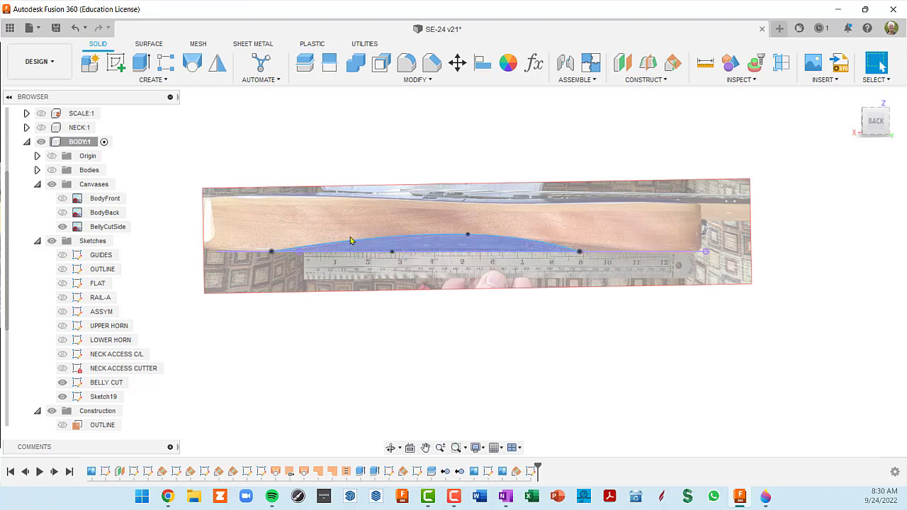
Edit the BellyCutSide canvas to shift it 1.05 in in Y, aligning the photo's belly cut with the profile spline.
{"action": "right_click", "coordinate": [107, 229]}
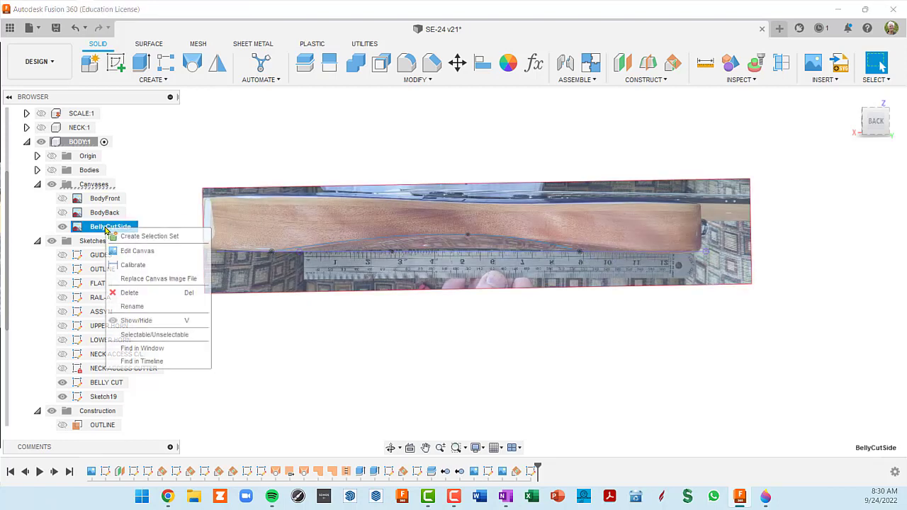
{"action": "left_click", "coordinate": [130, 252]}
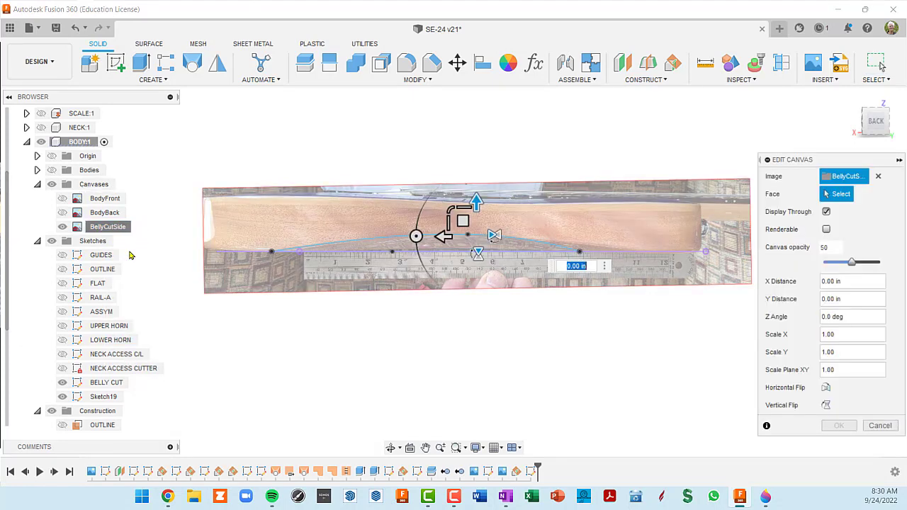
{"action": "left_click_drag", "start_coordinate": [442, 238], "coordinate": [414, 236]}
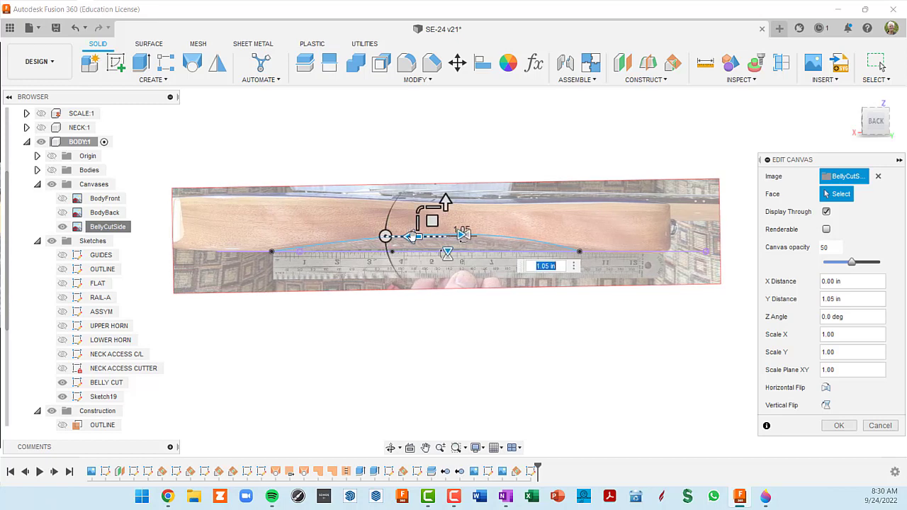
{"action": "left_click", "coordinate": [838, 426]}
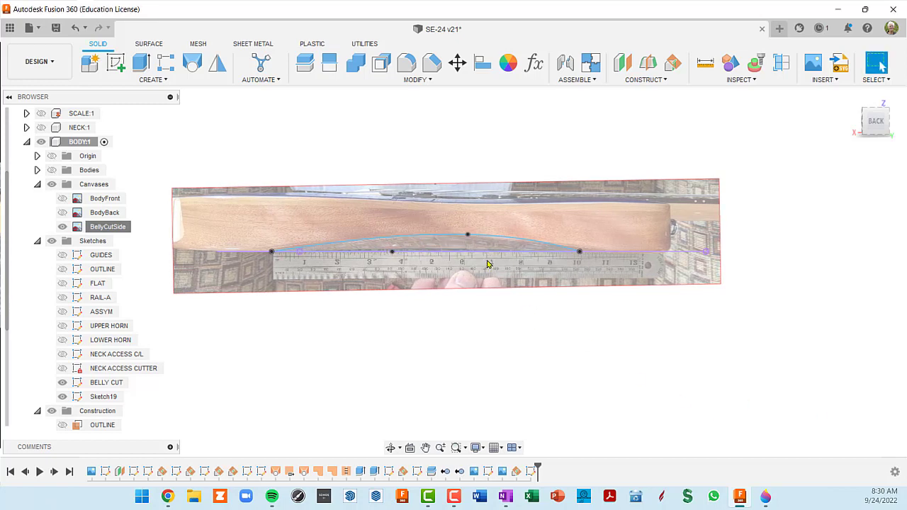
{"action": "scroll", "coordinate": [487, 264], "scroll_direction": "up", "scroll_amount": 1}
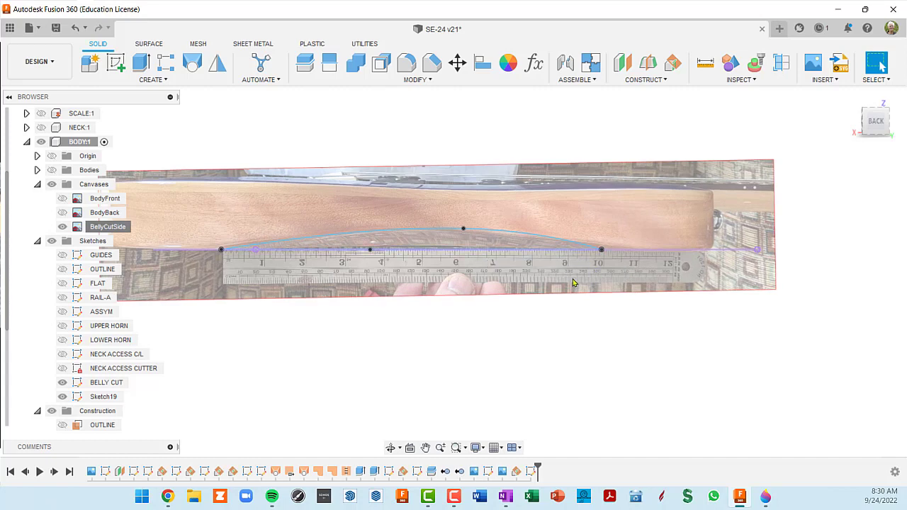
{"action": "scroll", "coordinate": [489, 229], "scroll_direction": "up", "scroll_amount": 2}
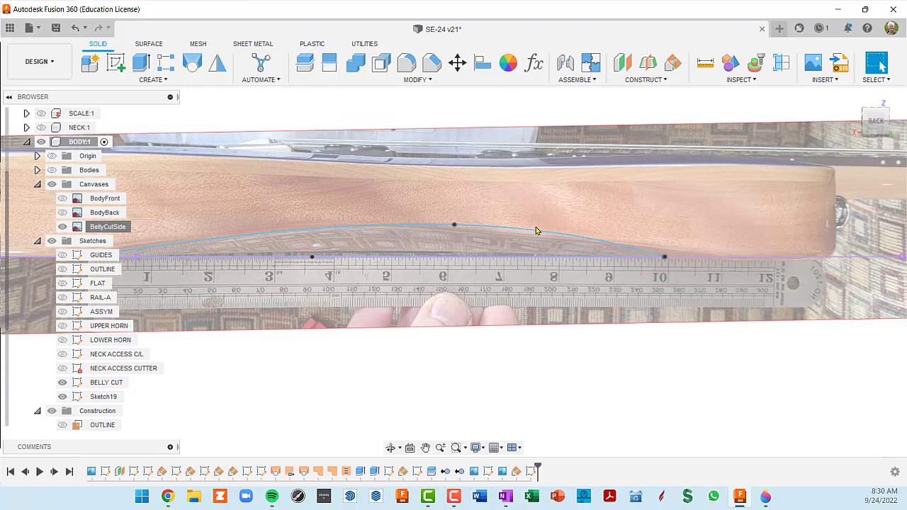
{"action": "scroll", "coordinate": [538, 234], "scroll_direction": "down", "scroll_amount": 3}
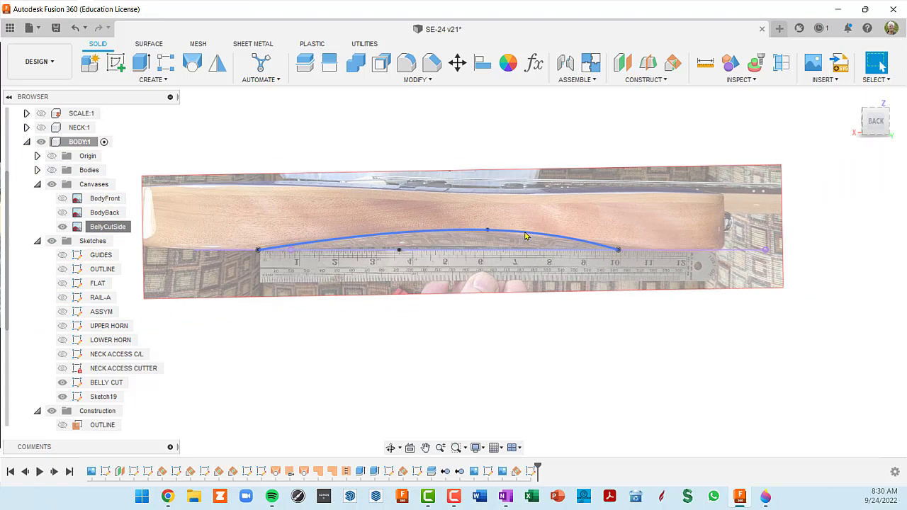
Edit the belly cut side profile sketch and adjust the spline's end tangent handle near the ruler's 10-inch mark to follow the photo.
{"action": "left_click", "coordinate": [526, 236]}
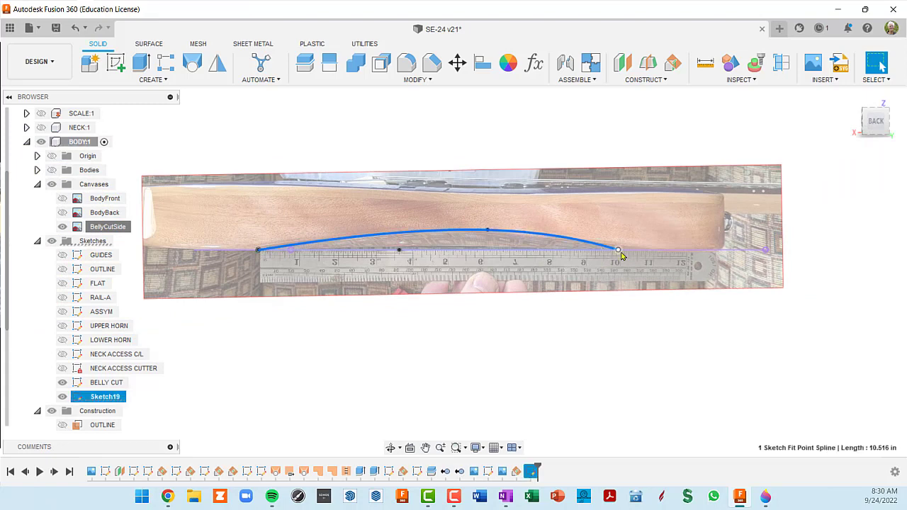
{"action": "key", "text": "Escape"}
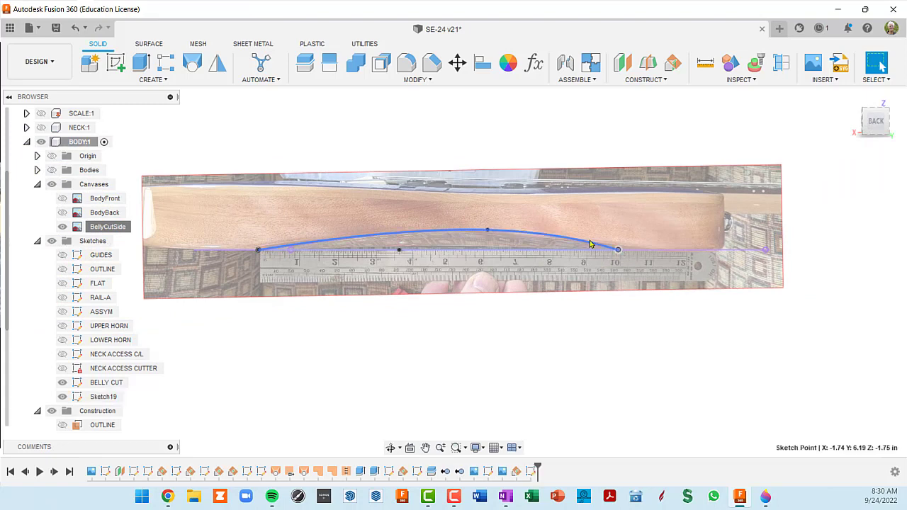
{"action": "left_click", "coordinate": [587, 244]}
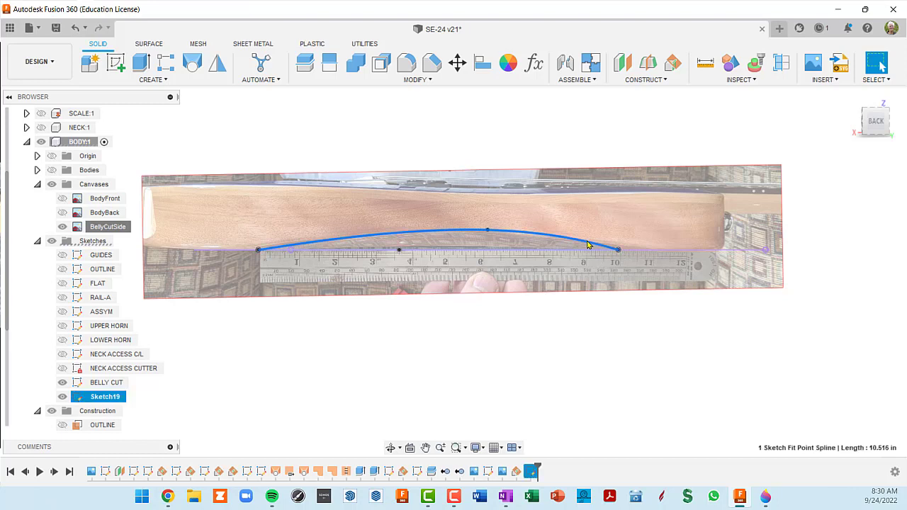
{"action": "right_click", "coordinate": [587, 244]}
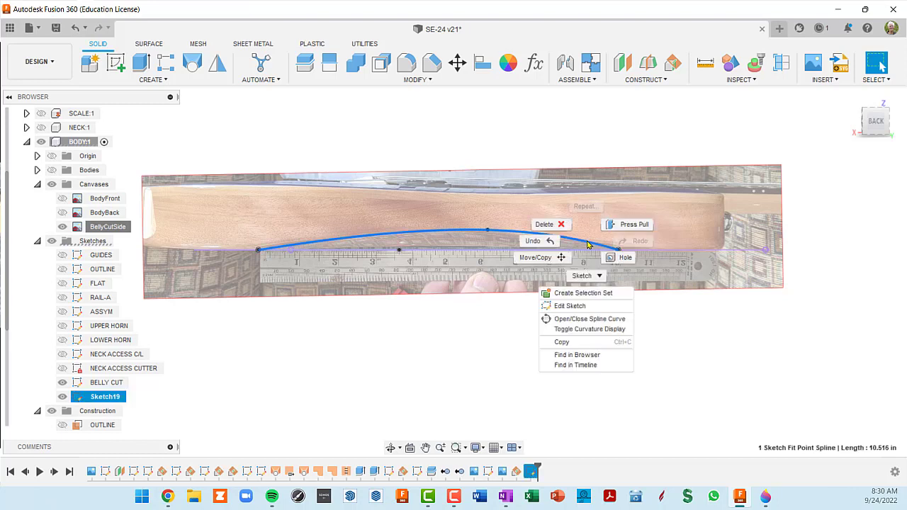
{"action": "left_click", "coordinate": [580, 305]}
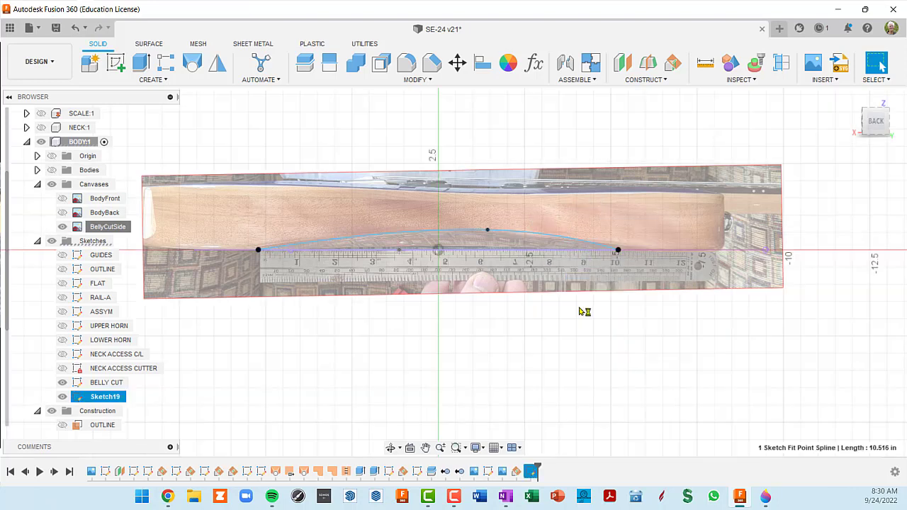
{"action": "left_click", "coordinate": [560, 245]}
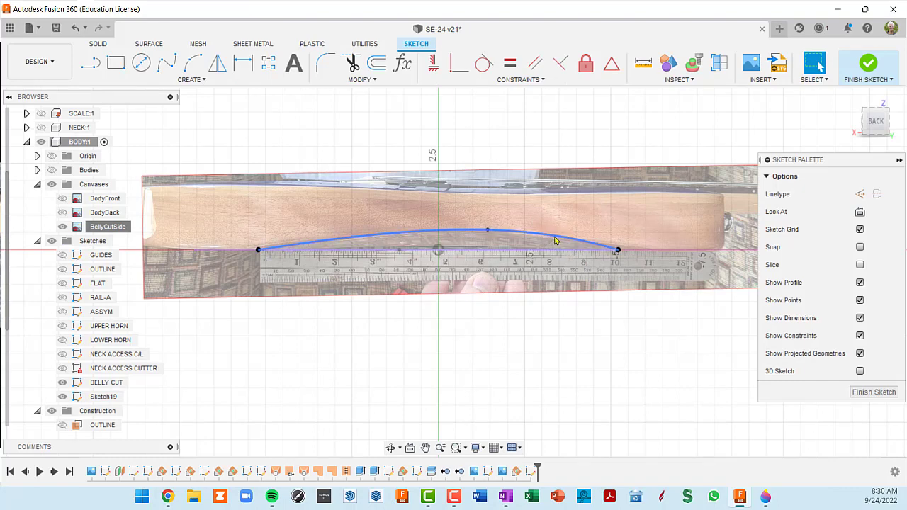
{"action": "left_click", "coordinate": [555, 241]}
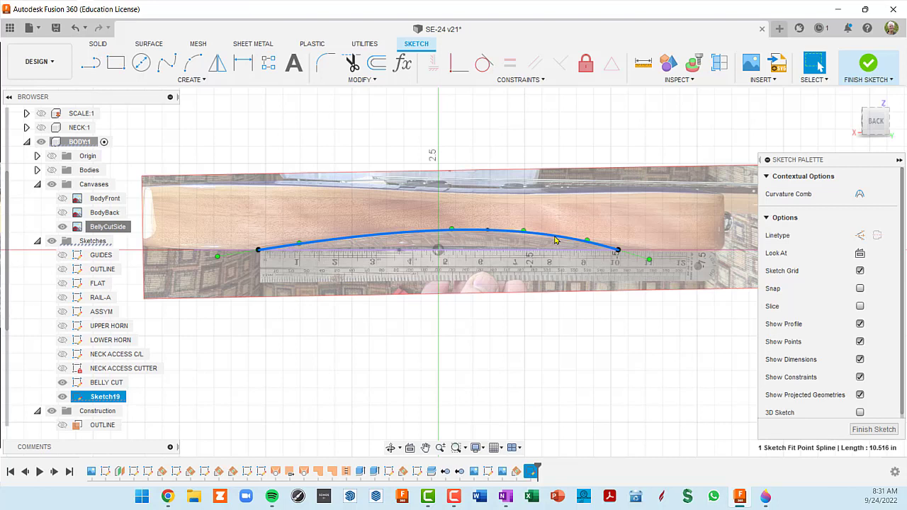
{"action": "left_click", "coordinate": [649, 261]}
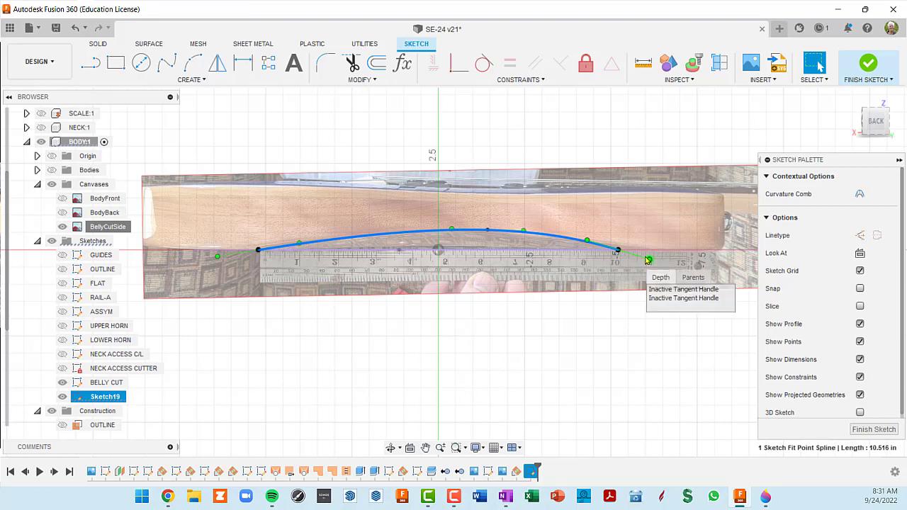
{"action": "left_click", "coordinate": [628, 328]}
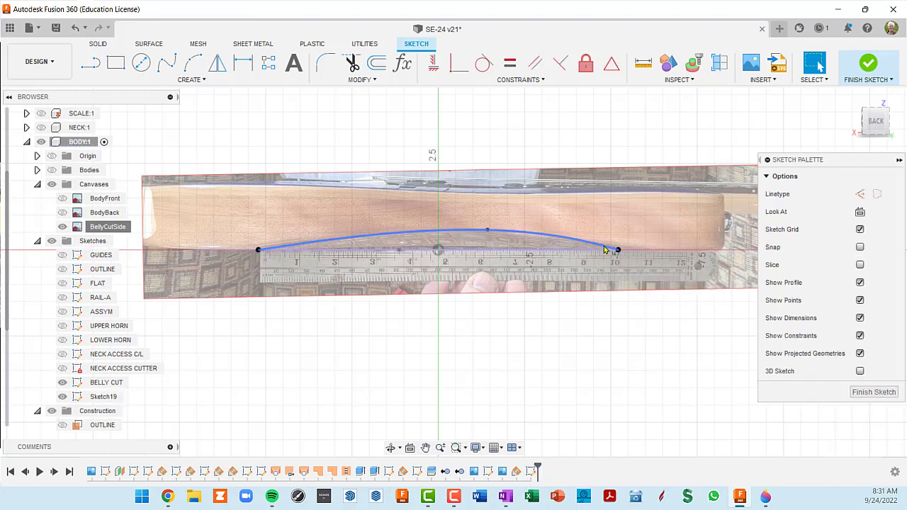
{"action": "left_click", "coordinate": [605, 250]}
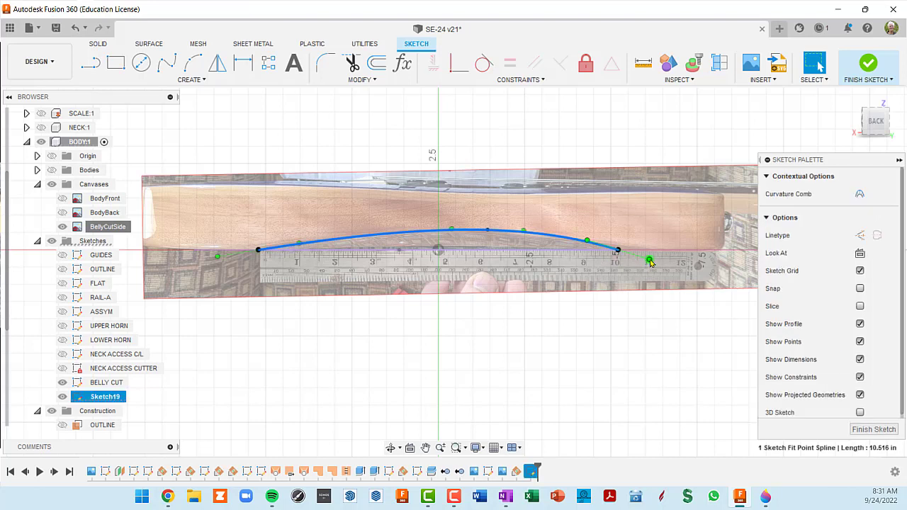
{"action": "key", "text": "Escape"}
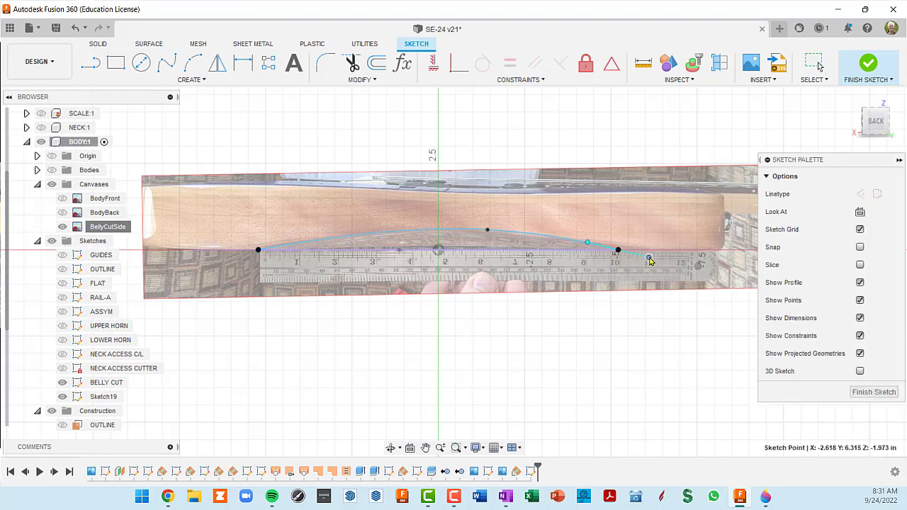
{"action": "left_click_drag", "start_coordinate": [651, 261], "coordinate": [641, 255]}
Move the spline's middle fit point slightly to match the belly cut in the photo, and finish the sketch.
{"action": "left_click", "coordinate": [489, 233]}
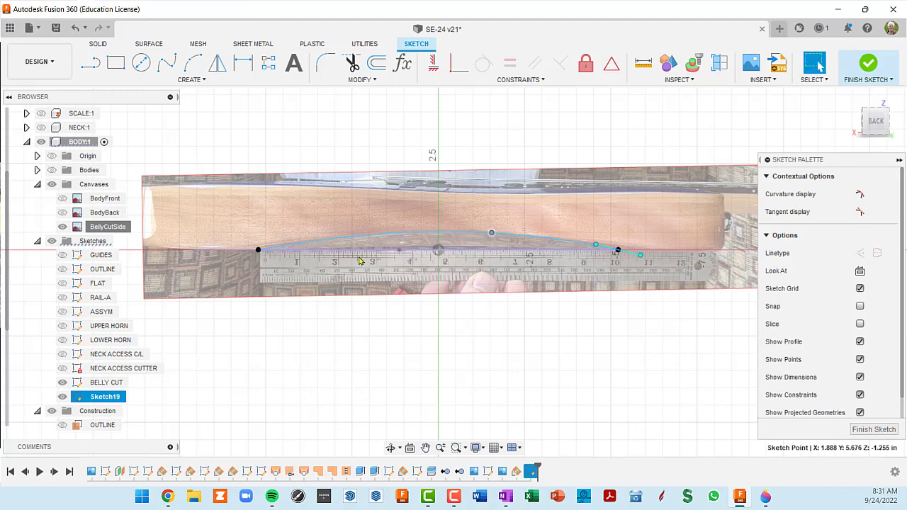
{"action": "scroll", "coordinate": [591, 254], "scroll_direction": "up", "scroll_amount": 5}
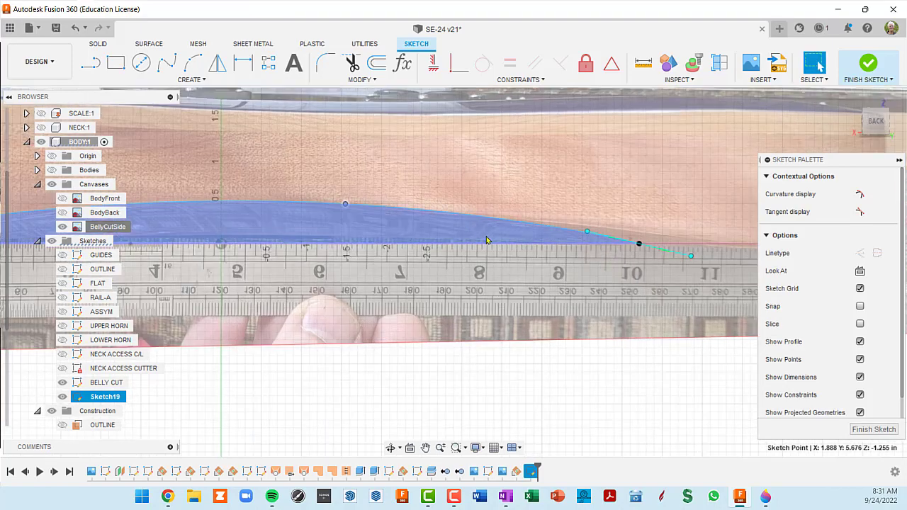
{"action": "scroll", "coordinate": [608, 244], "scroll_direction": "down", "scroll_amount": 4}
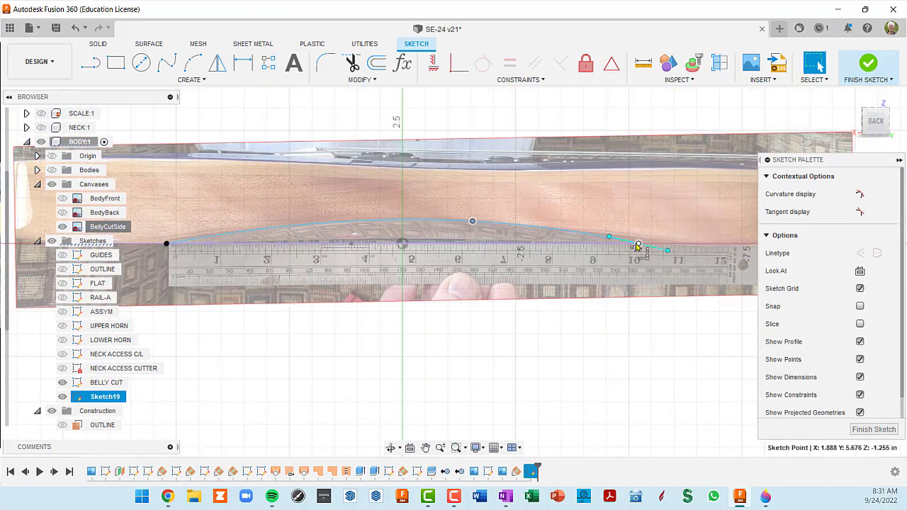
{"action": "scroll", "coordinate": [598, 245], "scroll_direction": "down", "scroll_amount": 2}
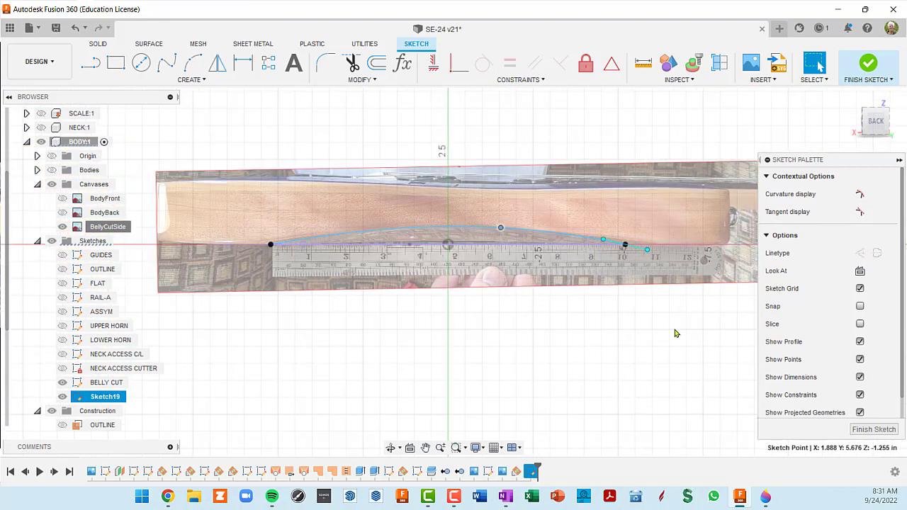
{"action": "left_click", "coordinate": [874, 429]}
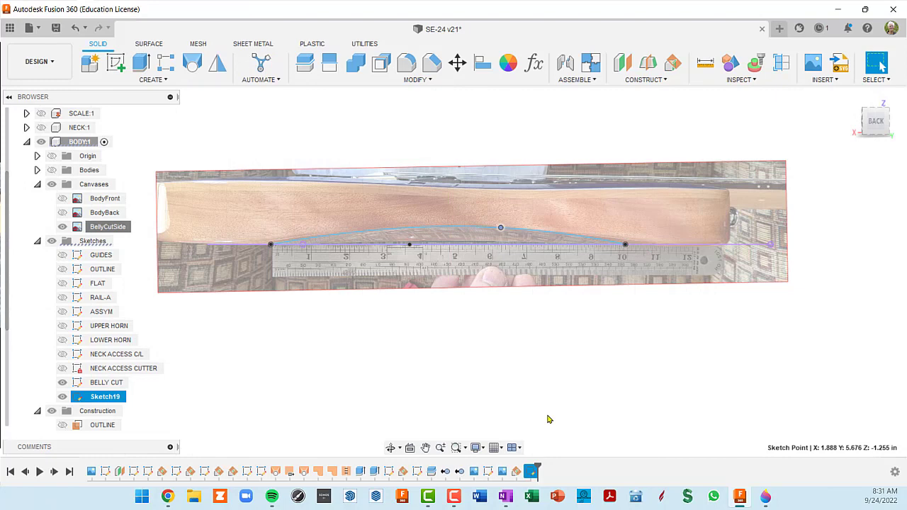
{"action": "left_click", "coordinate": [104, 397]}
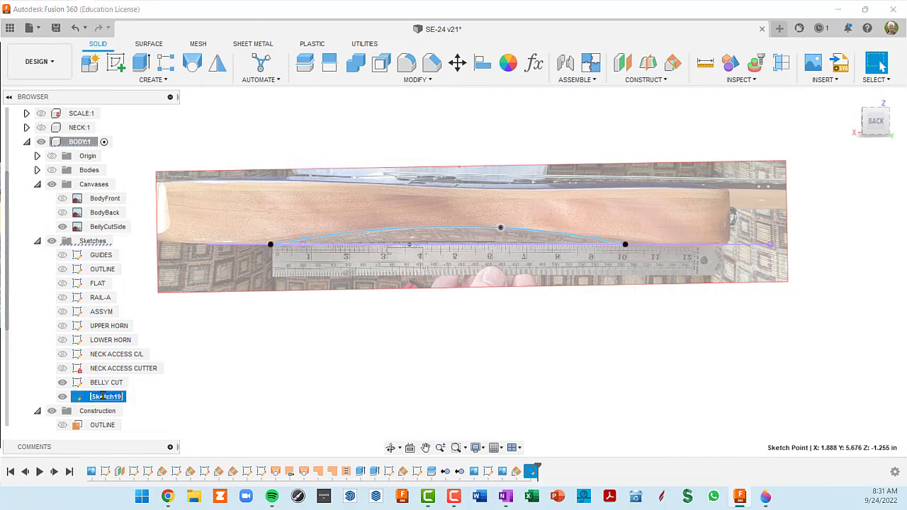
{"action": "type", "text": "BELLY CUT SIDE"}
{"action": "key", "text": "Escape"}
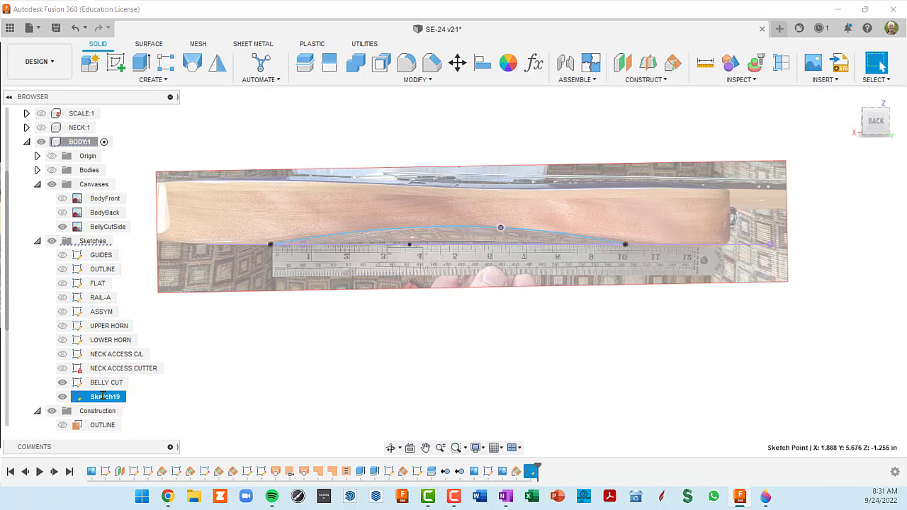
Hide the BODY component's canvases and show its bodies.
{"action": "left_click", "coordinate": [51, 185]}
{"action": "scroll", "coordinate": [426, 320], "scroll_direction": "down", "scroll_amount": 1}
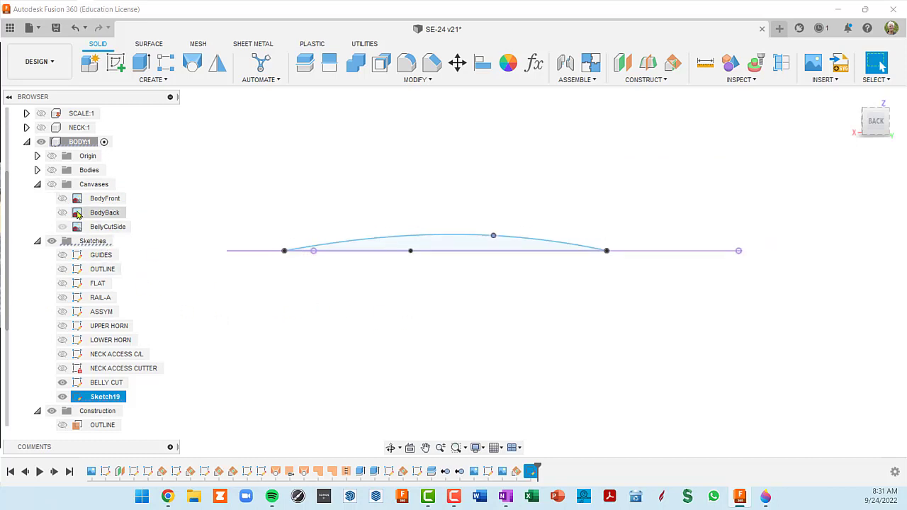
{"action": "left_click", "coordinate": [52, 173]}
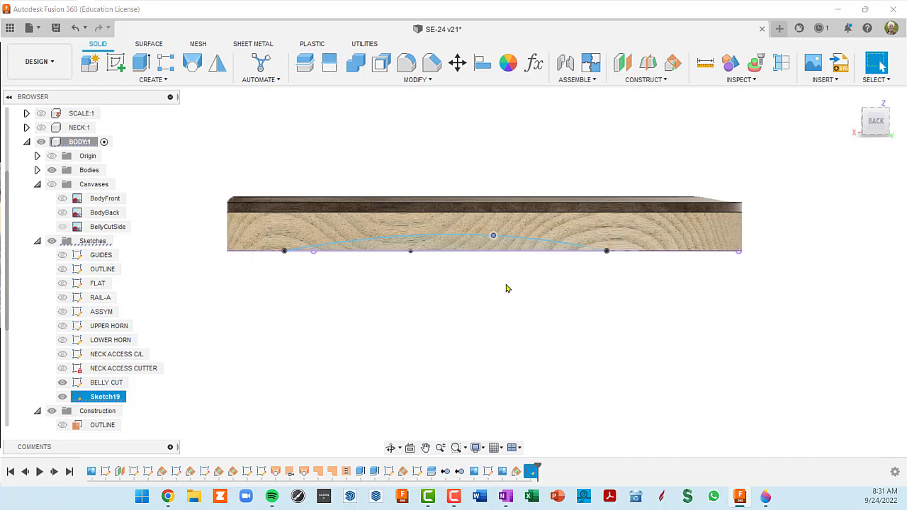
Split the body's back face with the BELLY CUT sketch's spline, keeping the splitting tool extended.
{"action": "middle_click_drag", "start_coordinate": [526, 317], "coordinate": [511, 281], "text": "shift"}
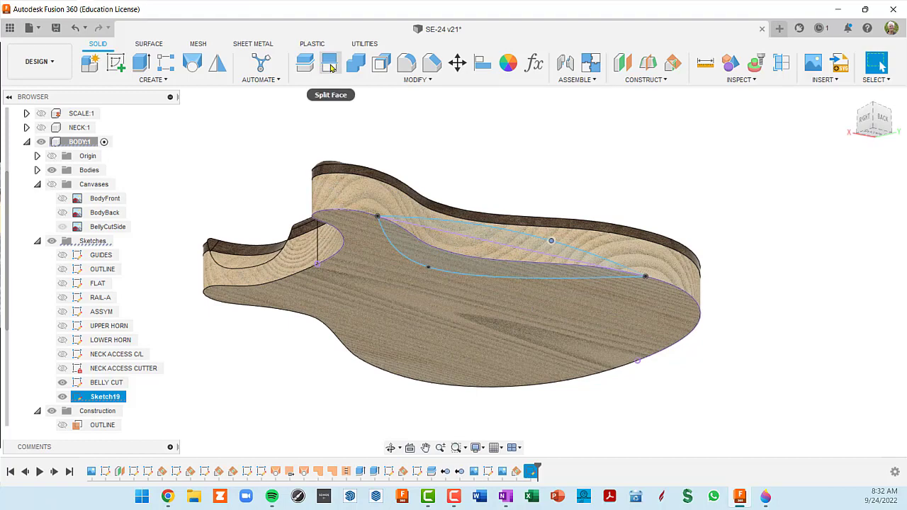
{"action": "left_click", "coordinate": [330, 65]}
{"action": "middle_click_drag", "start_coordinate": [479, 374], "coordinate": [496, 300], "text": "shift"}
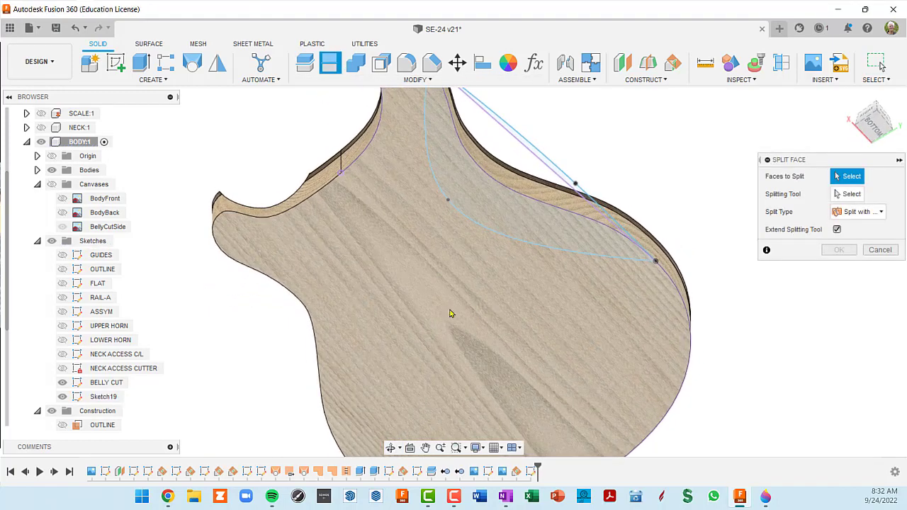
{"action": "left_click", "coordinate": [502, 320]}
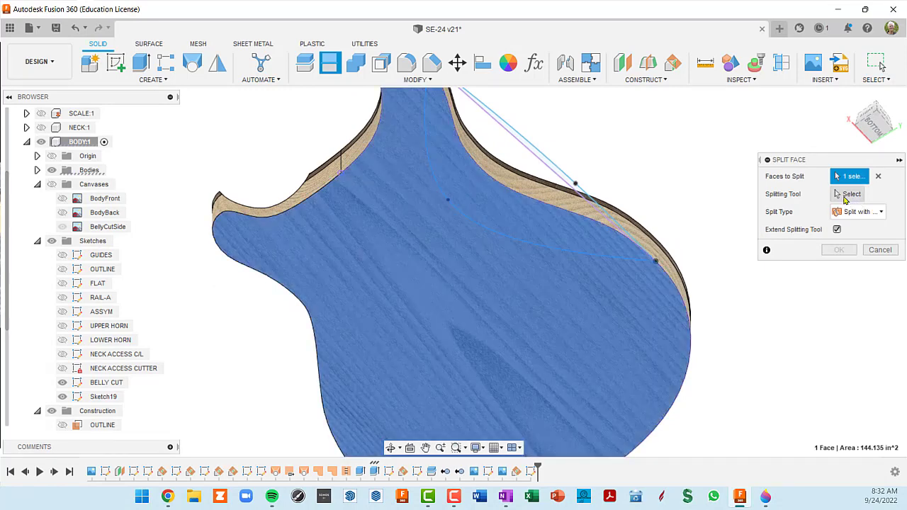
{"action": "left_click", "coordinate": [843, 200]}
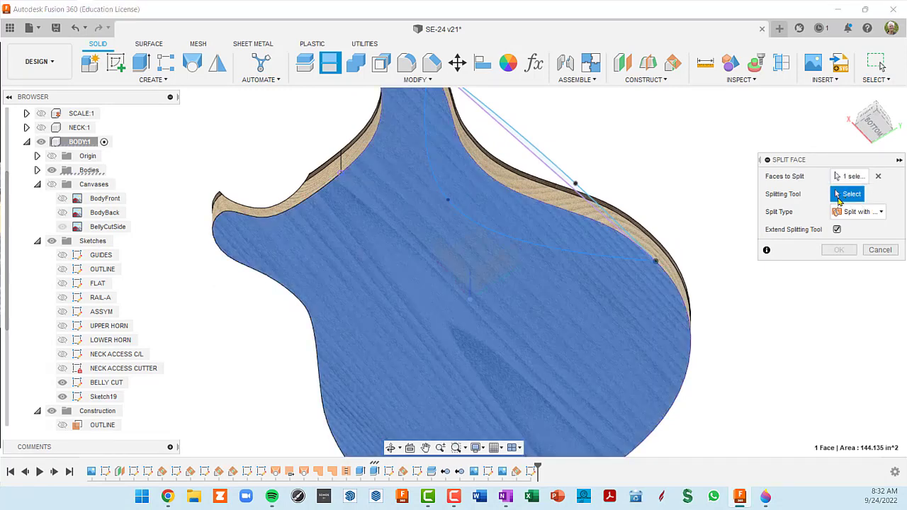
{"action": "left_click", "coordinate": [594, 259]}
{"action": "scroll", "coordinate": [592, 259], "scroll_direction": "down", "scroll_amount": 5}
{"action": "middle_click_drag", "start_coordinate": [598, 263], "coordinate": [631, 294], "text": "shift"}
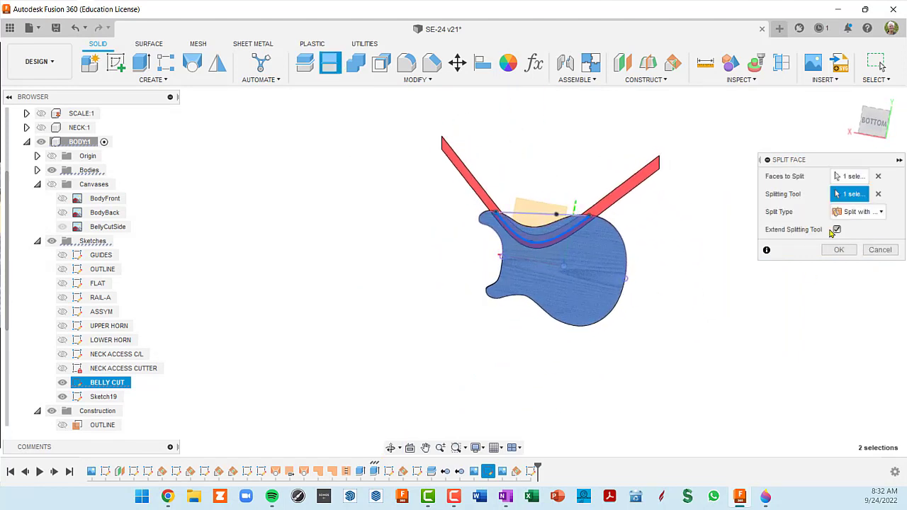
{"action": "left_click", "coordinate": [838, 230]}
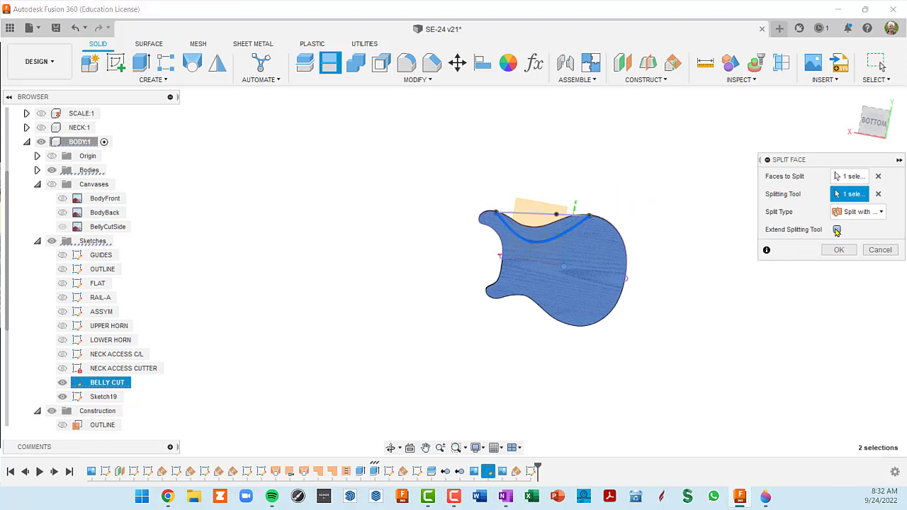
{"action": "left_click", "coordinate": [837, 229]}
{"action": "middle_click_drag", "start_coordinate": [627, 249], "coordinate": [708, 250], "text": "shift"}
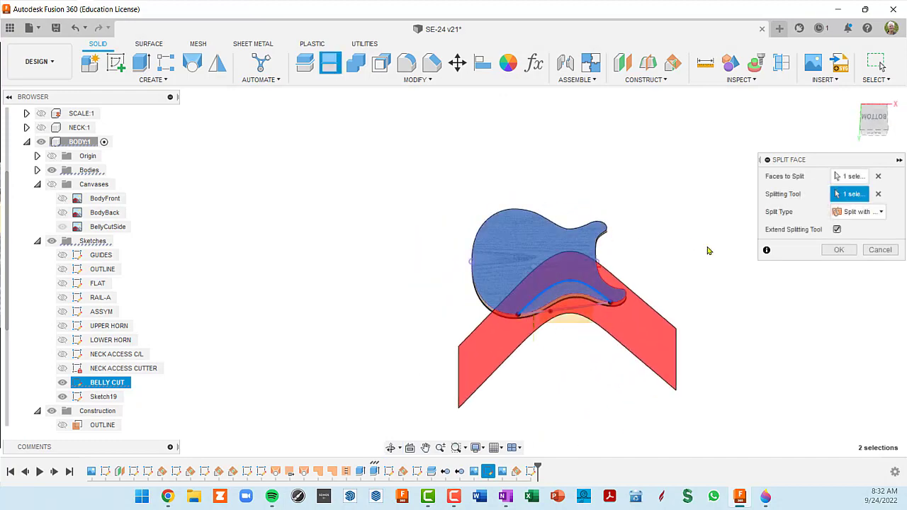
{"action": "left_click", "coordinate": [841, 252]}
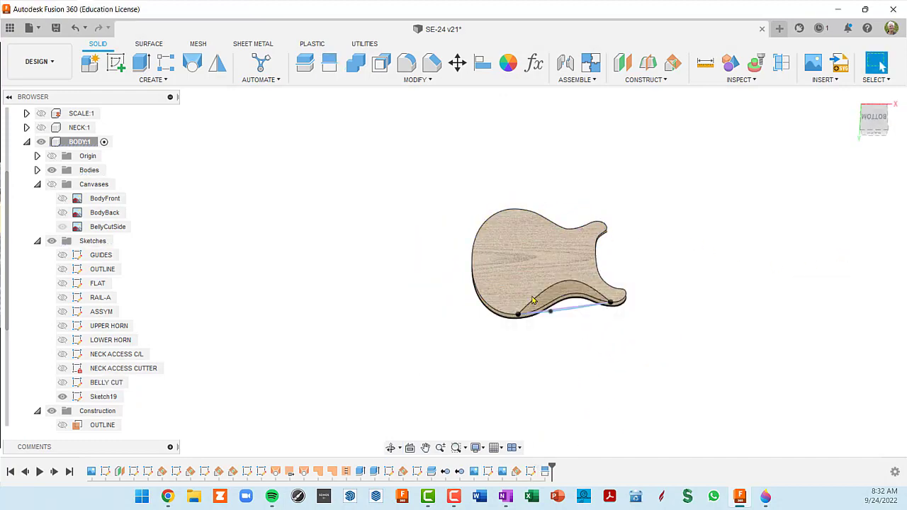
Split the body's side face along the belly cut with the Sketch19 side profile spline, keeping the splitting tool extended.
{"action": "scroll", "coordinate": [539, 305], "scroll_direction": "up", "scroll_amount": 5}
{"action": "middle_click_drag", "start_coordinate": [543, 307], "coordinate": [544, 293], "text": "shift"}
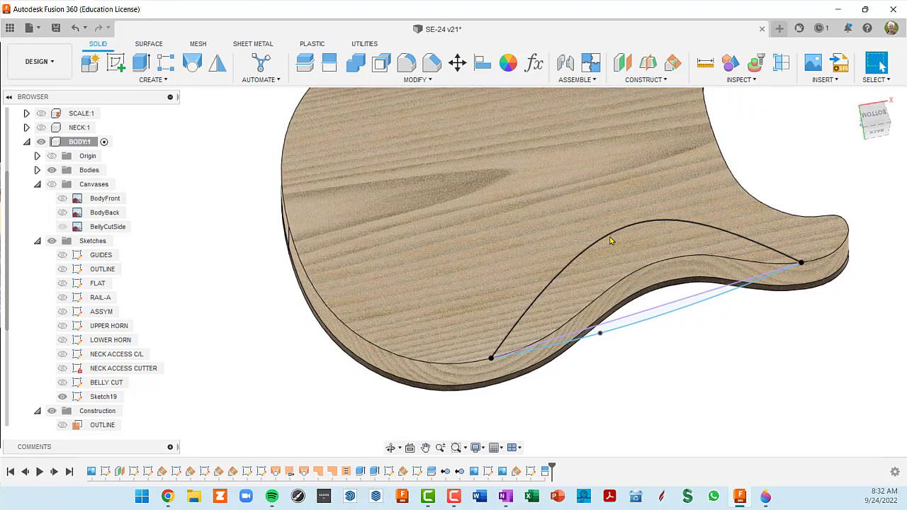
{"action": "scroll", "coordinate": [611, 241], "scroll_direction": "down", "scroll_amount": 2}
{"action": "middle_click_drag", "start_coordinate": [618, 258], "coordinate": [607, 219], "text": "shift"}
{"action": "scroll", "coordinate": [587, 218], "scroll_direction": "up", "scroll_amount": 2}
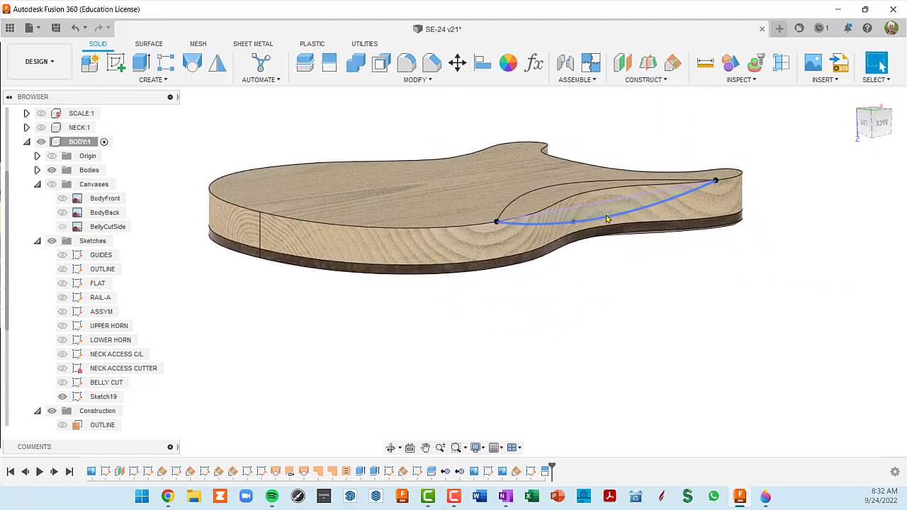
{"action": "left_click", "coordinate": [605, 220]}
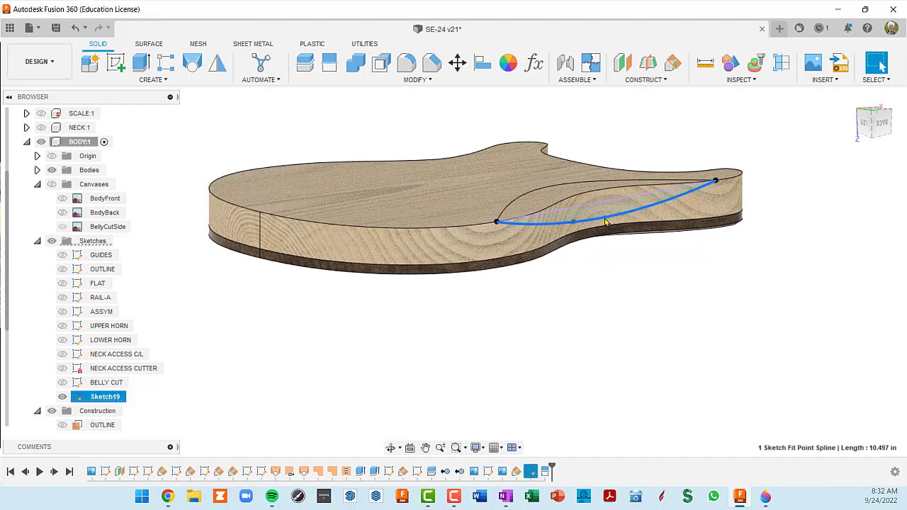
{"action": "left_click", "coordinate": [328, 65]}
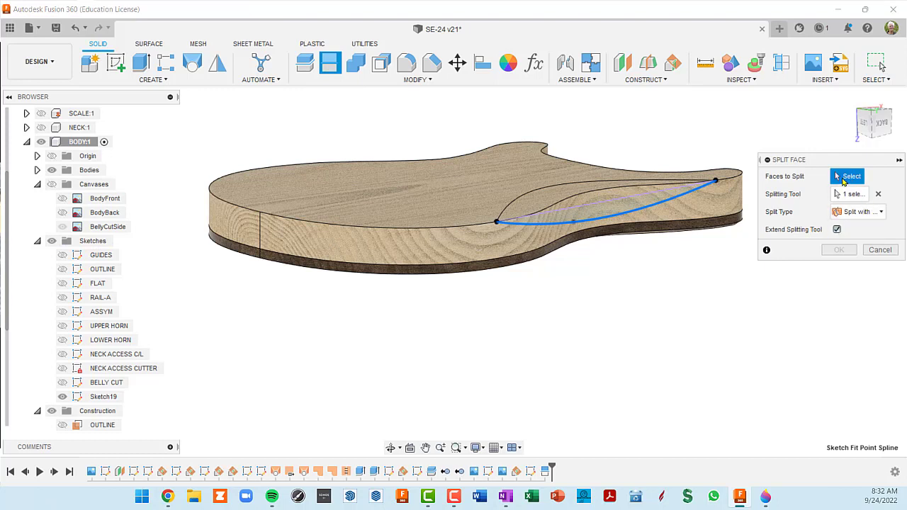
{"action": "left_click", "coordinate": [461, 248]}
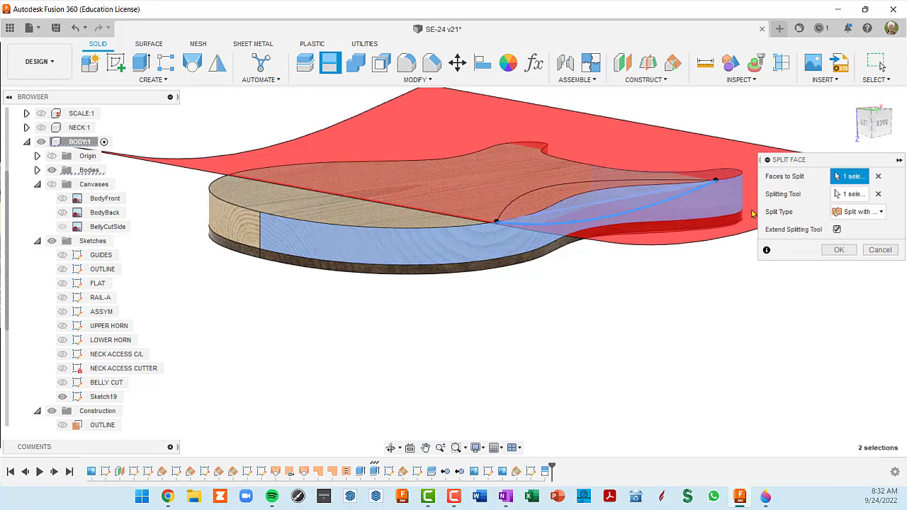
{"action": "left_click", "coordinate": [879, 194]}
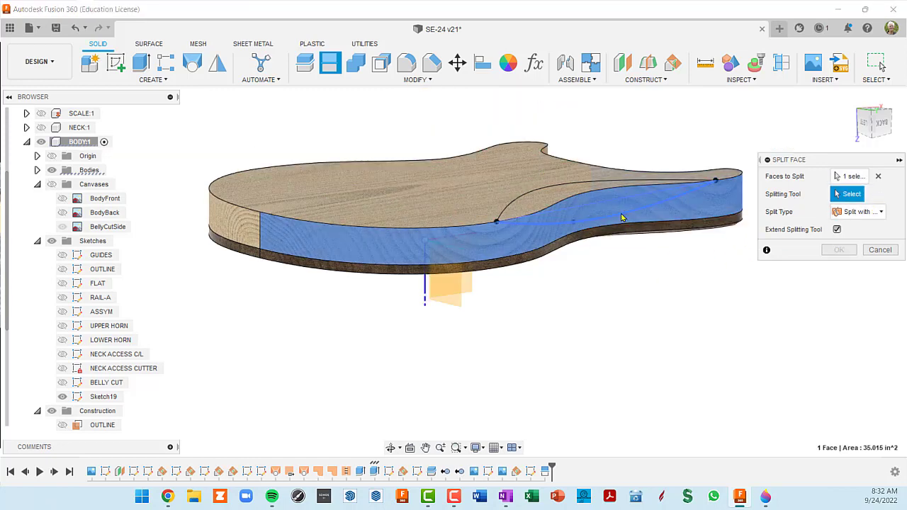
{"action": "left_click", "coordinate": [623, 213]}
{"action": "middle_click_drag", "start_coordinate": [659, 279], "coordinate": [626, 272], "text": "shift"}
{"action": "middle_click_drag", "start_coordinate": [719, 274], "coordinate": [693, 267], "text": "shift"}
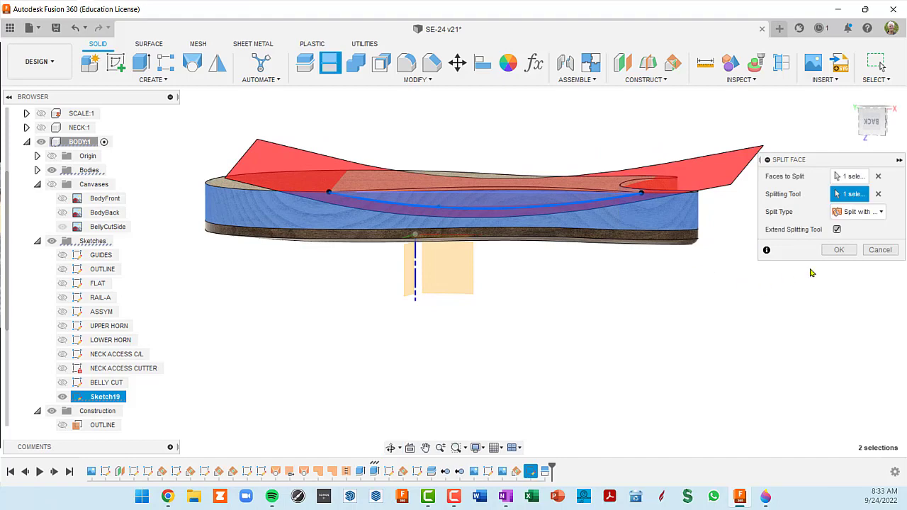
{"action": "left_click", "coordinate": [838, 250]}
Delete the belly cut's split faces on the body's back and side using the surface tools.
{"action": "middle_click_drag", "start_coordinate": [828, 253], "coordinate": [460, 236], "text": "shift"}
{"action": "scroll", "coordinate": [582, 224], "scroll_direction": "up", "scroll_amount": 3}
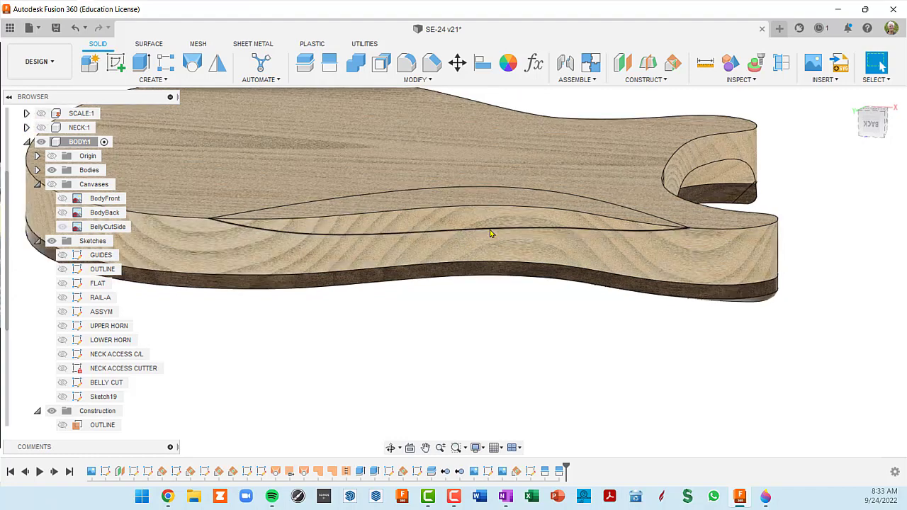
{"action": "middle_click_drag", "start_coordinate": [492, 234], "coordinate": [508, 244], "text": "shift"}
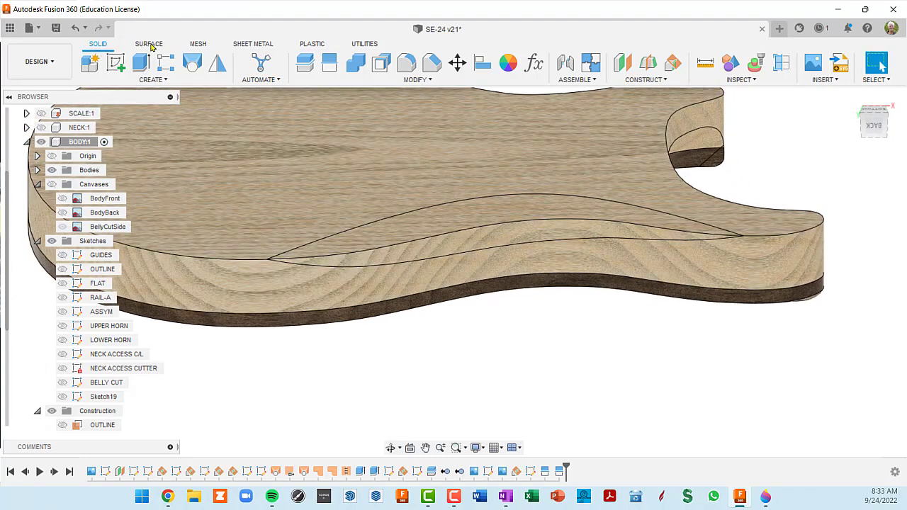
{"action": "left_click", "coordinate": [149, 44]}
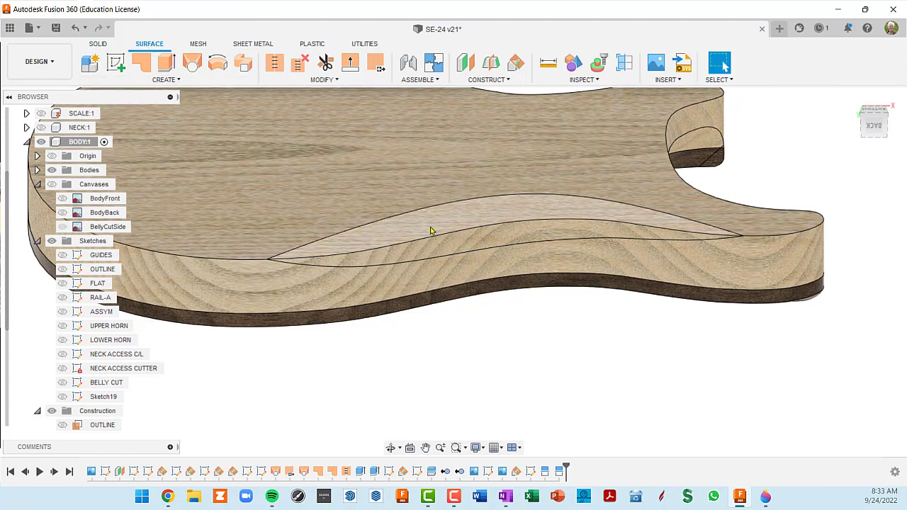
{"action": "left_click", "coordinate": [445, 229]}
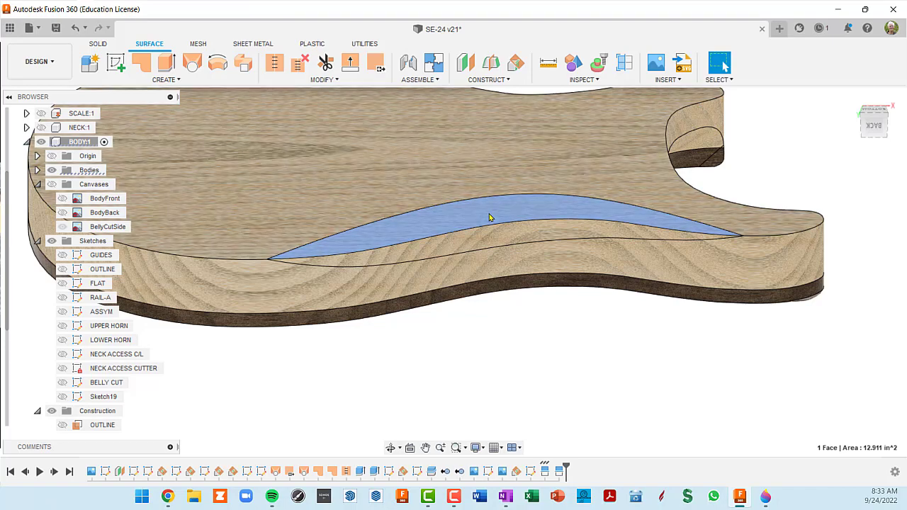
{"action": "key", "text": "Delete"}
{"action": "middle_click_drag", "start_coordinate": [580, 212], "coordinate": [601, 222]}
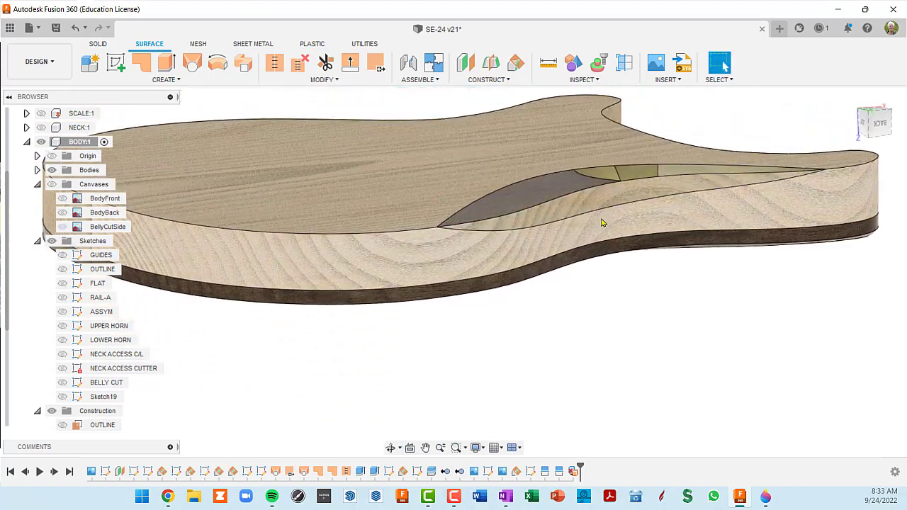
{"action": "left_click", "coordinate": [611, 200]}
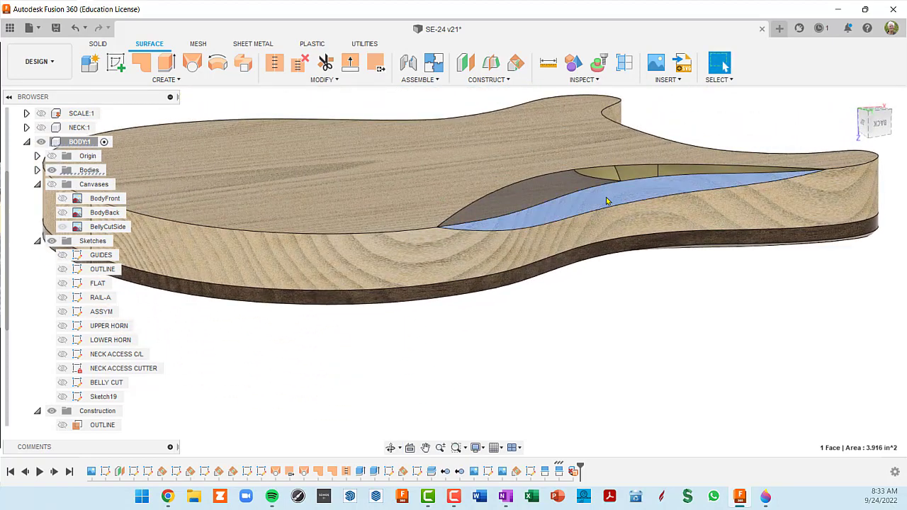
{"action": "key", "text": "Delete"}
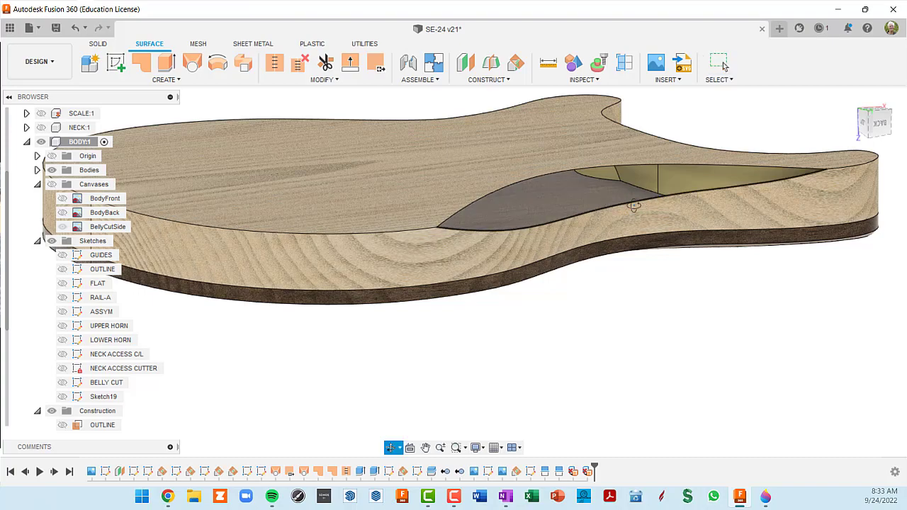
Patch the belly cut opening as a new body, using its back and side curves as connected boundary edges.
{"action": "middle_click_drag", "start_coordinate": [632, 205], "coordinate": [261, 116], "text": "shift"}
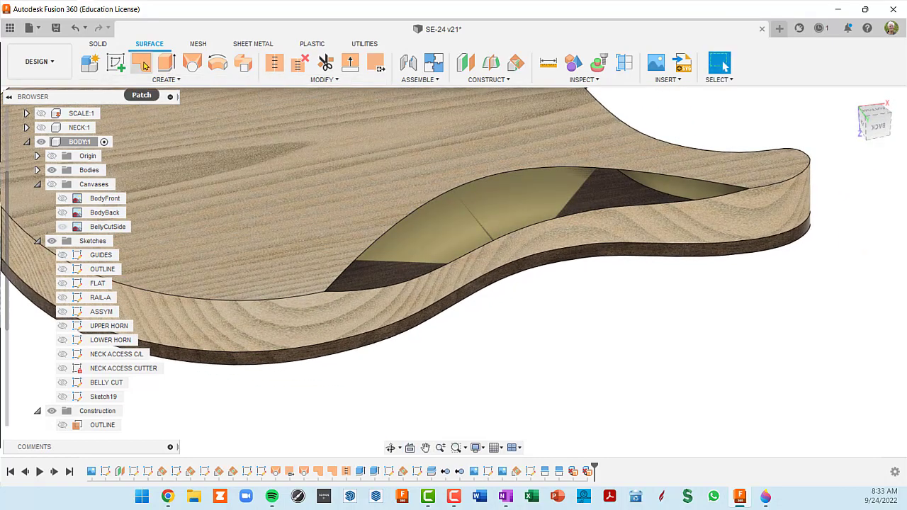
{"action": "left_click", "coordinate": [146, 66]}
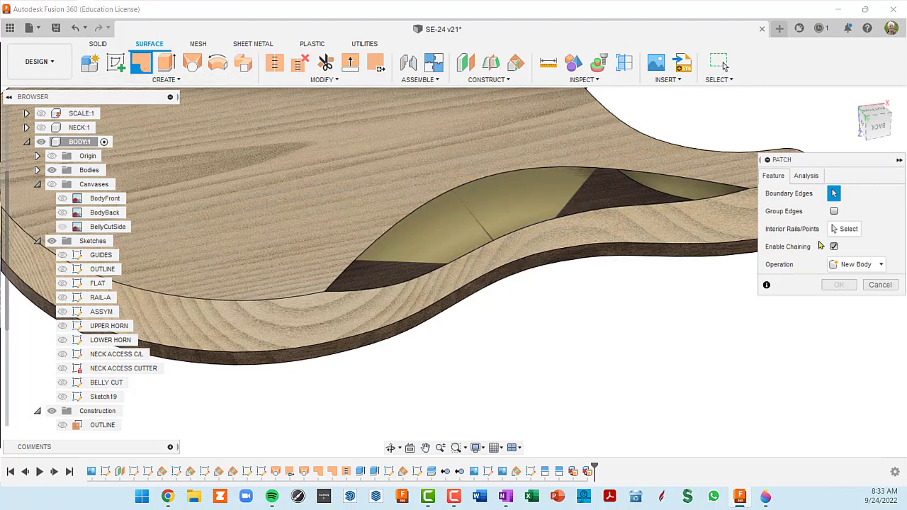
{"action": "left_click", "coordinate": [834, 247]}
{"action": "left_click", "coordinate": [650, 177]}
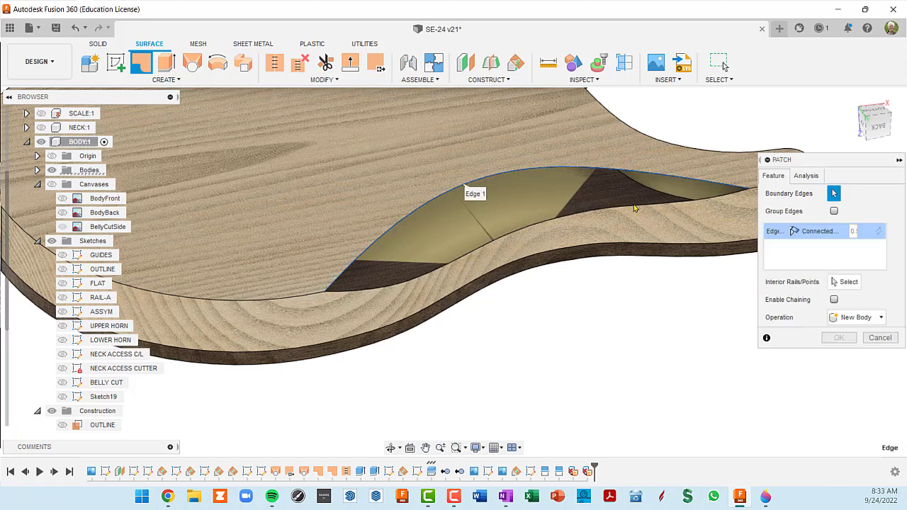
{"action": "left_click", "coordinate": [631, 209]}
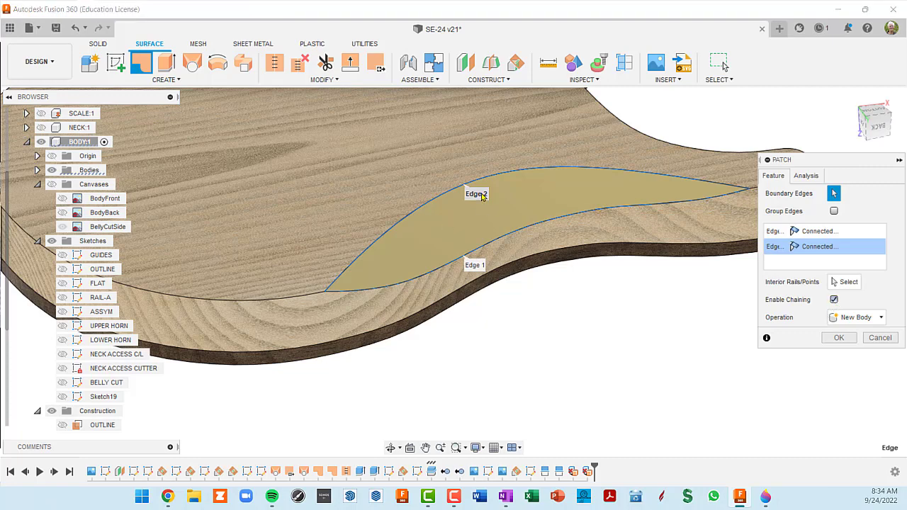
{"action": "middle_click_drag", "start_coordinate": [482, 197], "coordinate": [552, 192], "text": "shift"}
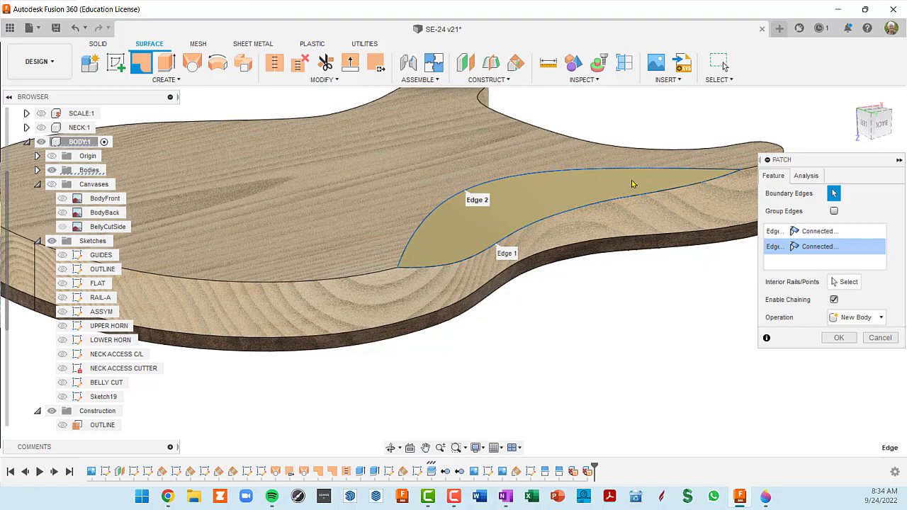
{"action": "middle_click_drag", "start_coordinate": [633, 185], "coordinate": [575, 186], "text": "shift"}
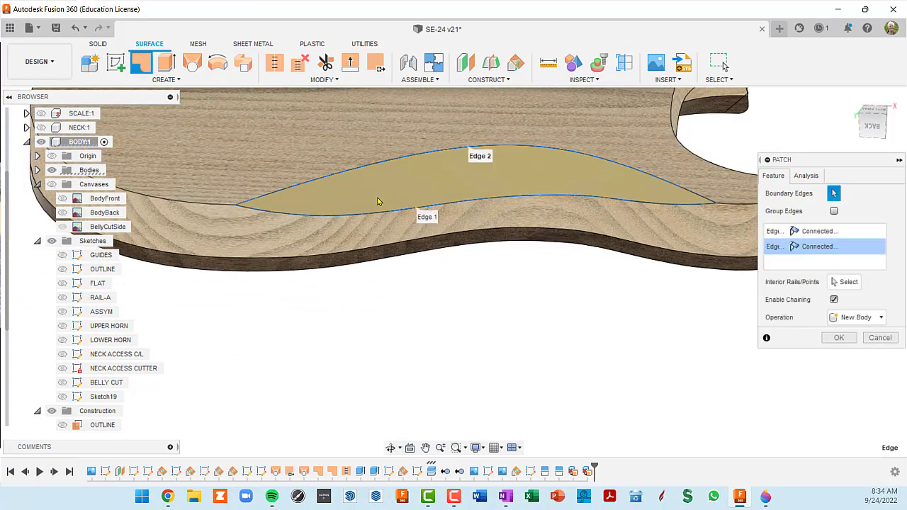
{"action": "left_click", "coordinate": [840, 338]}
Collapse the BODY component's canvases, sketches and construction folders, list its bodies, and hide the CAP body.
{"action": "middle_click_drag", "start_coordinate": [593, 302], "coordinate": [618, 257], "text": "shift"}
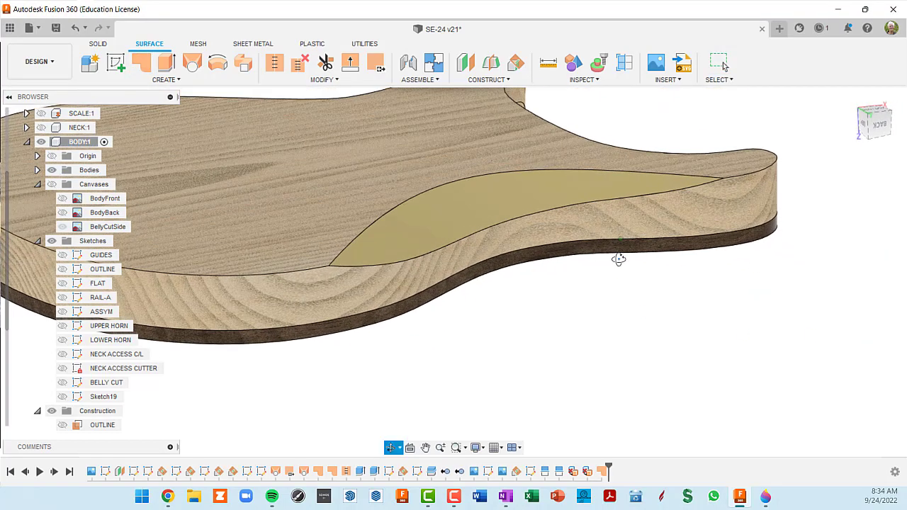
{"action": "scroll", "coordinate": [493, 199], "scroll_direction": "down", "scroll_amount": 3}
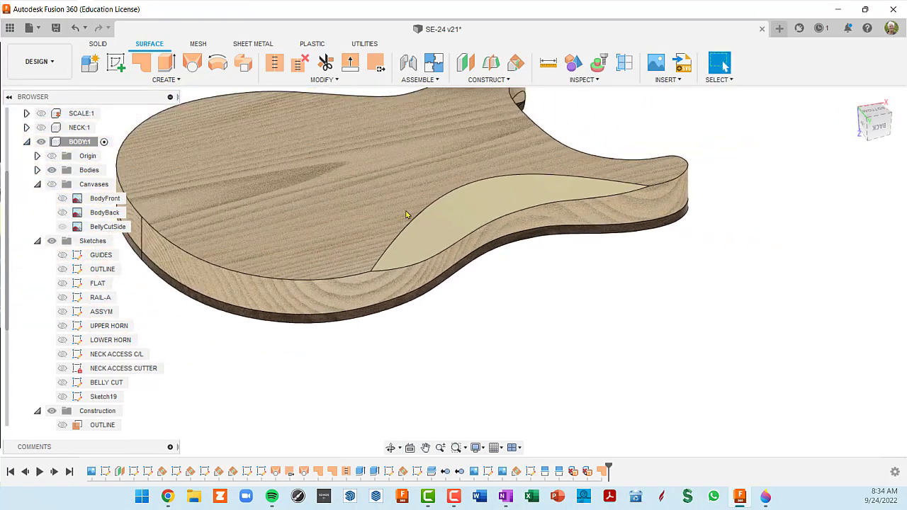
{"action": "left_click", "coordinate": [38, 184]}
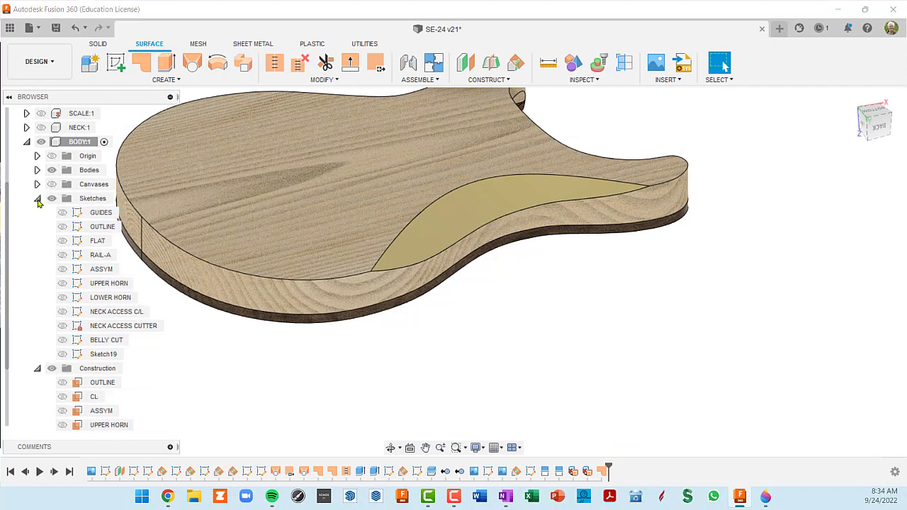
{"action": "left_click", "coordinate": [37, 199]}
{"action": "left_click", "coordinate": [37, 270]}
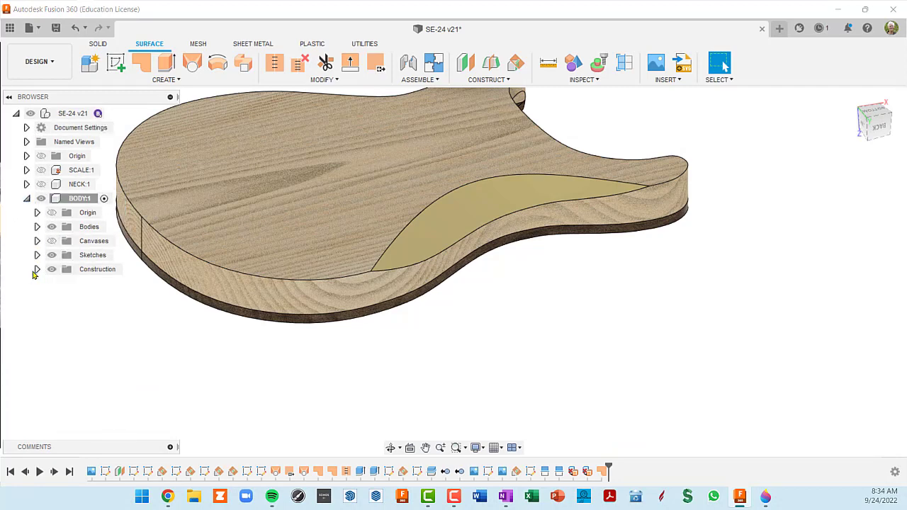
{"action": "left_click", "coordinate": [37, 227]}
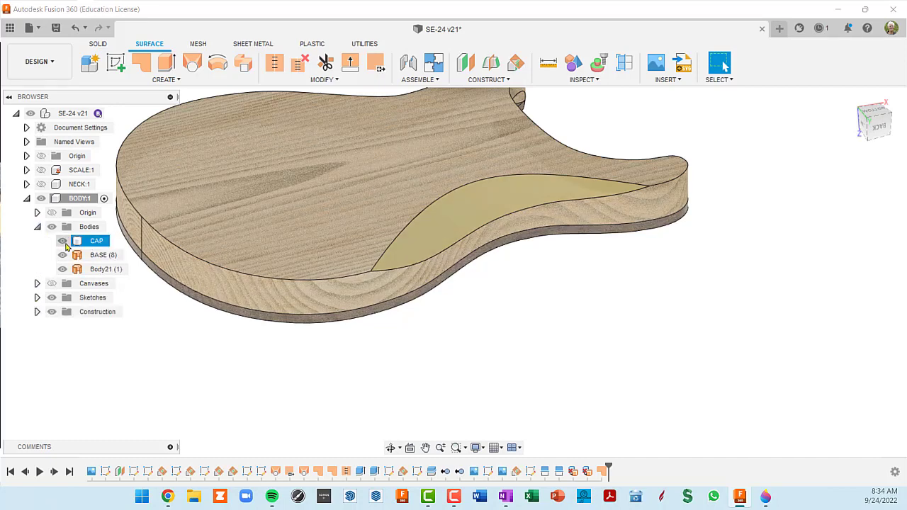
{"action": "left_click", "coordinate": [64, 242]}
Examine the hollow BASE surface body and the belly cut patch separately by toggling the visibility of each.
{"action": "middle_click_drag", "start_coordinate": [370, 368], "coordinate": [388, 308], "text": "shift"}
{"action": "left_click", "coordinate": [486, 250]}
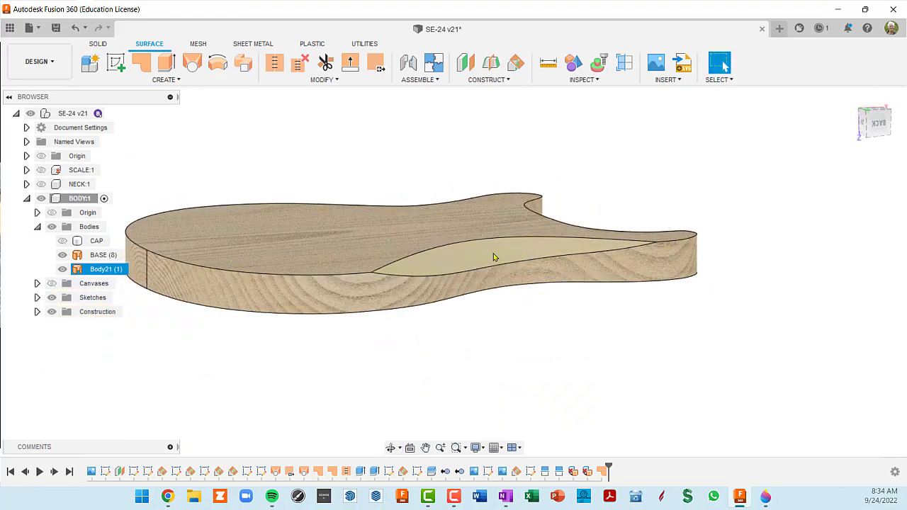
{"action": "scroll", "coordinate": [480, 264], "scroll_direction": "down", "scroll_amount": 3}
{"action": "left_click", "coordinate": [418, 256]}
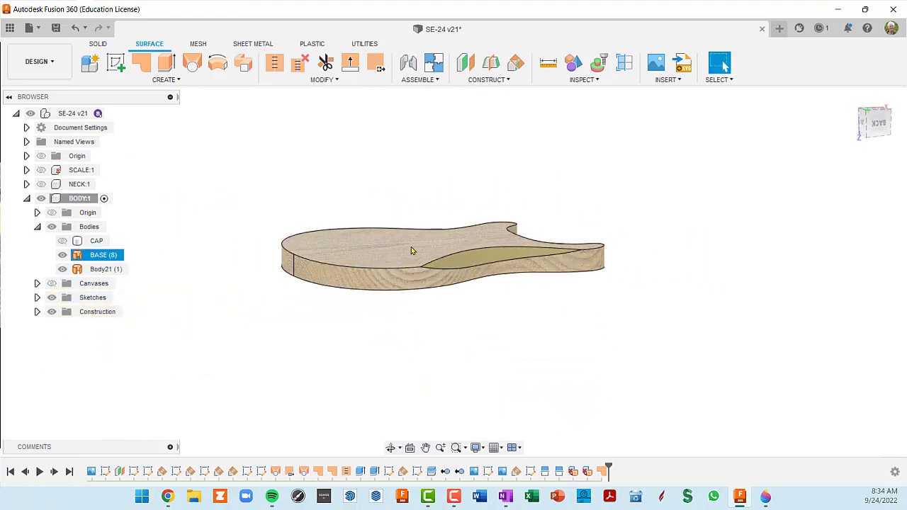
{"action": "left_click", "coordinate": [63, 255]}
{"action": "left_click", "coordinate": [62, 269]}
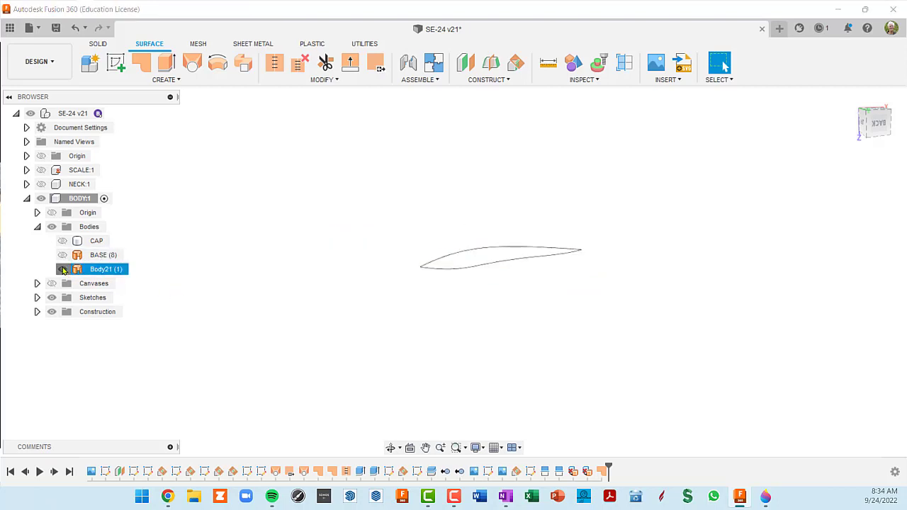
{"action": "left_click", "coordinate": [62, 255]}
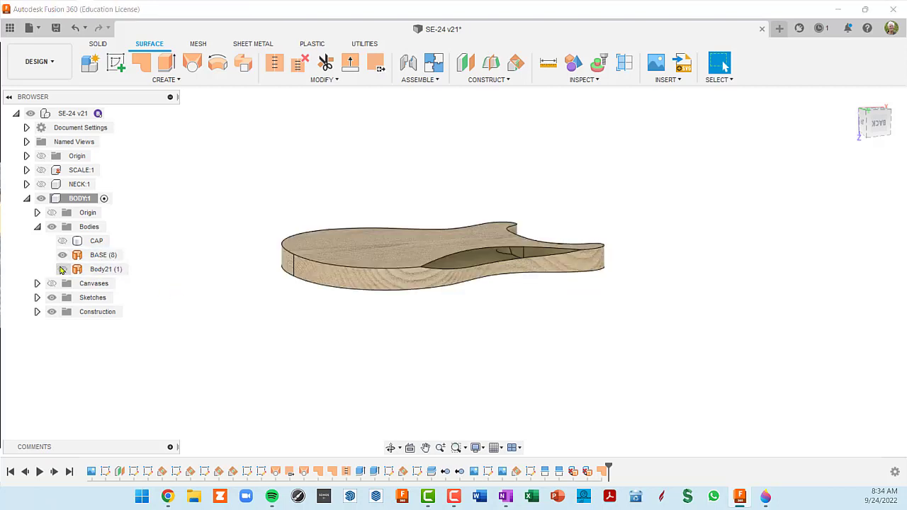
{"action": "left_click", "coordinate": [62, 269]}
{"action": "left_click", "coordinate": [63, 255]}
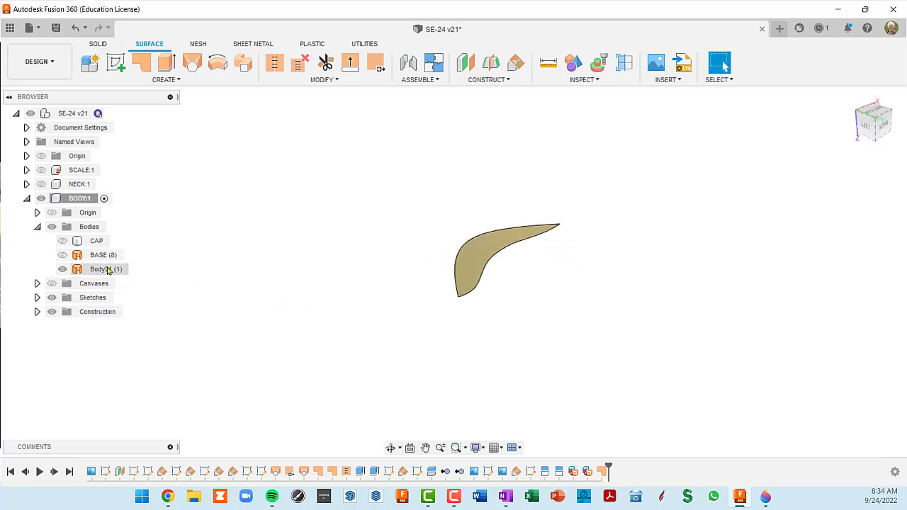
{"action": "left_click", "coordinate": [96, 255]}
{"action": "left_click", "coordinate": [62, 255]}
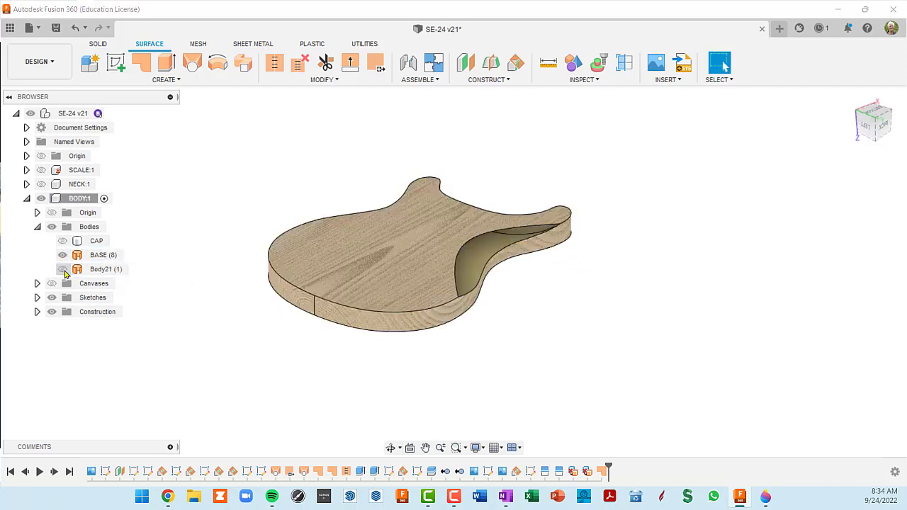
{"action": "middle_click_drag", "start_coordinate": [488, 265], "coordinate": [451, 255], "text": "shift"}
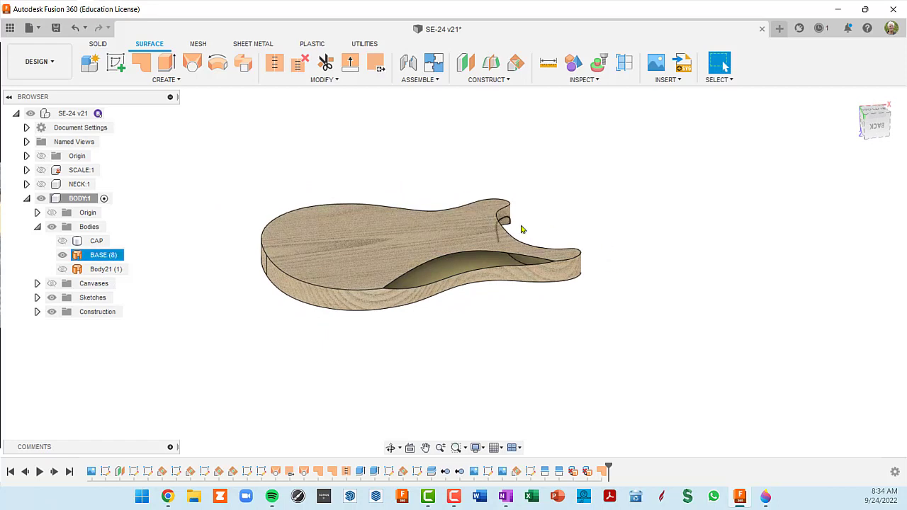
Show the belly cut patch and stitch it with the BASE surface body into a new body, using a 0.004 in tolerance.
{"action": "left_click", "coordinate": [114, 269]}
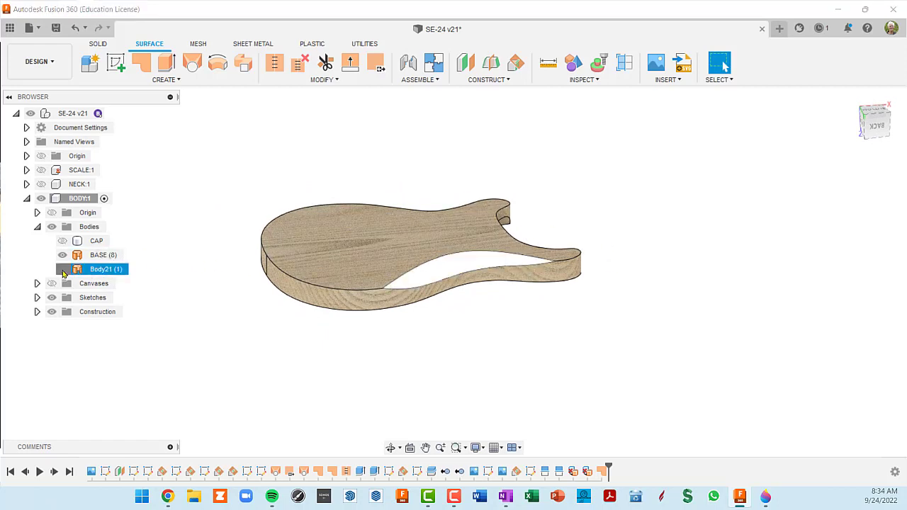
{"action": "left_click", "coordinate": [63, 270]}
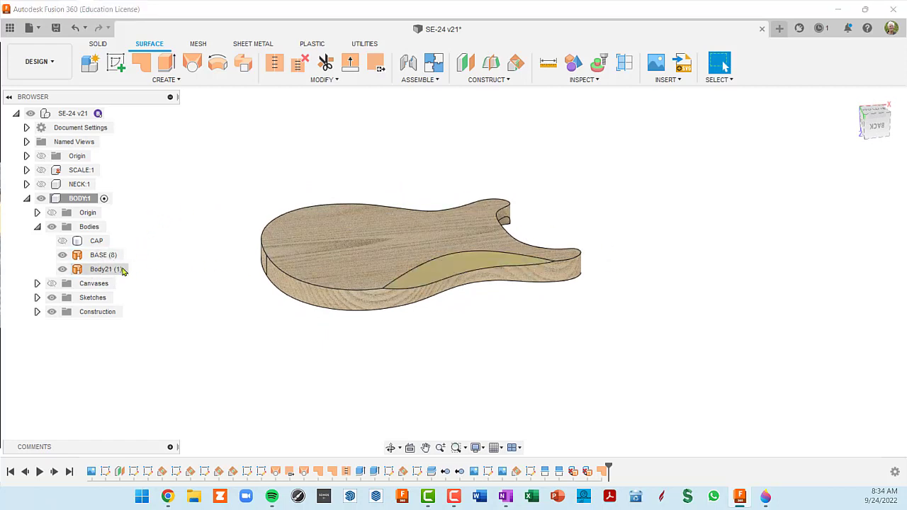
{"action": "left_click", "coordinate": [102, 257]}
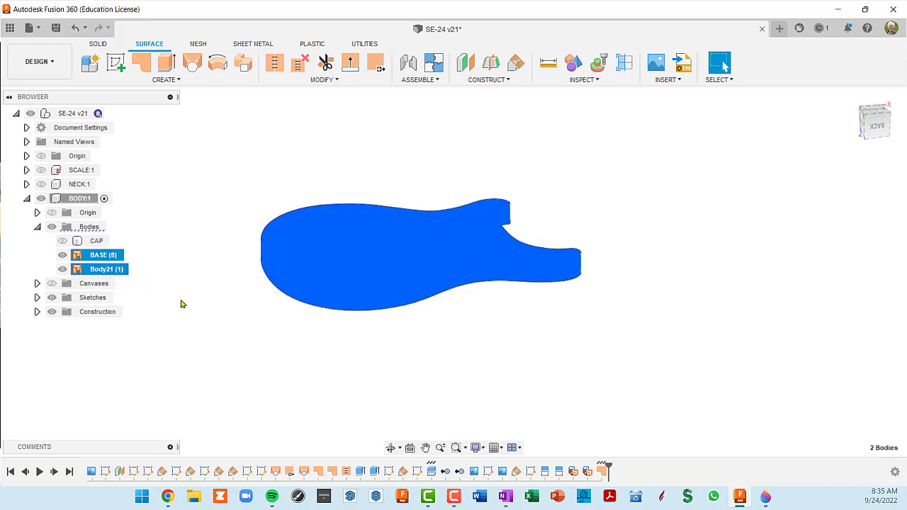
{"action": "left_click", "coordinate": [181, 304]}
{"action": "left_click_drag", "start_coordinate": [203, 163], "coordinate": [714, 365]}
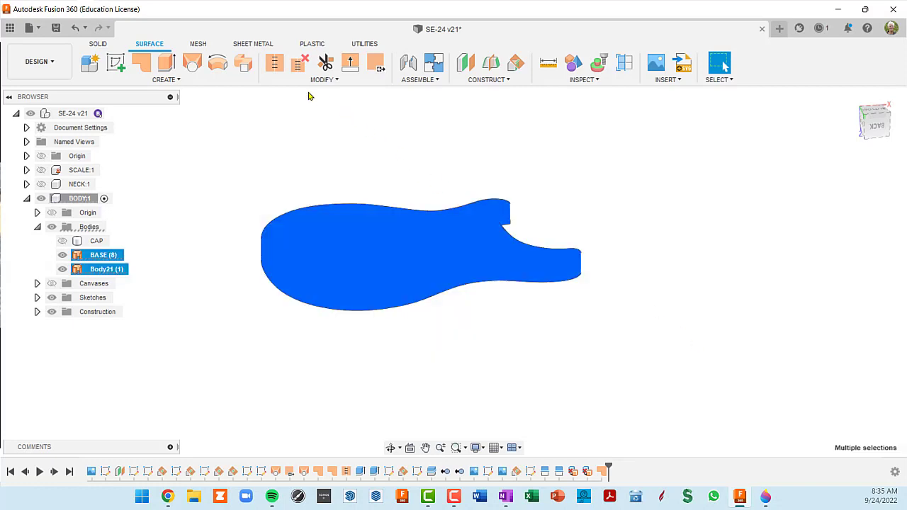
{"action": "left_click", "coordinate": [276, 64]}
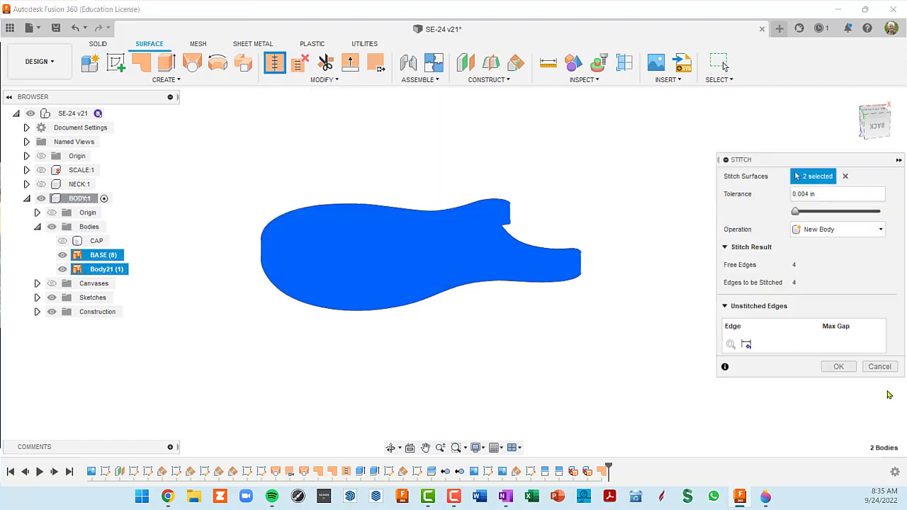
{"action": "left_click", "coordinate": [850, 371]}
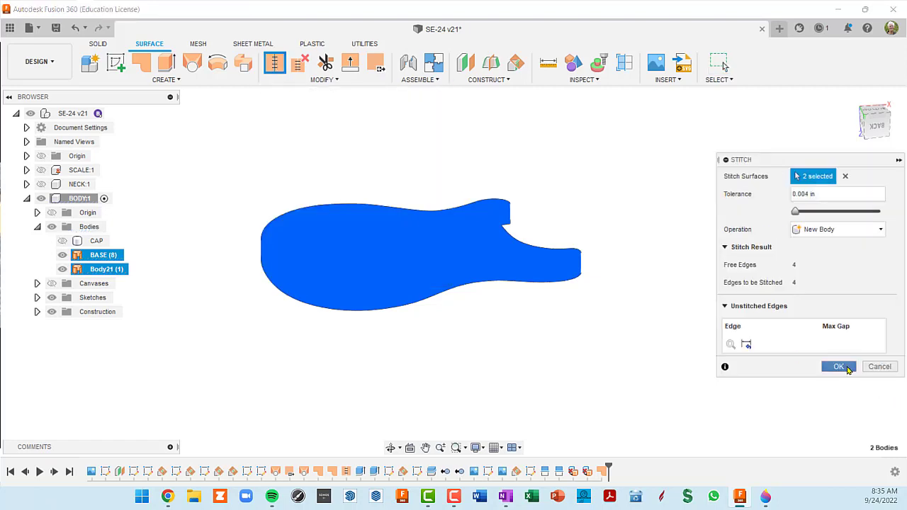
Show the CAP body and rename the newly stitched body as BASE.
{"action": "left_click", "coordinate": [63, 241]}
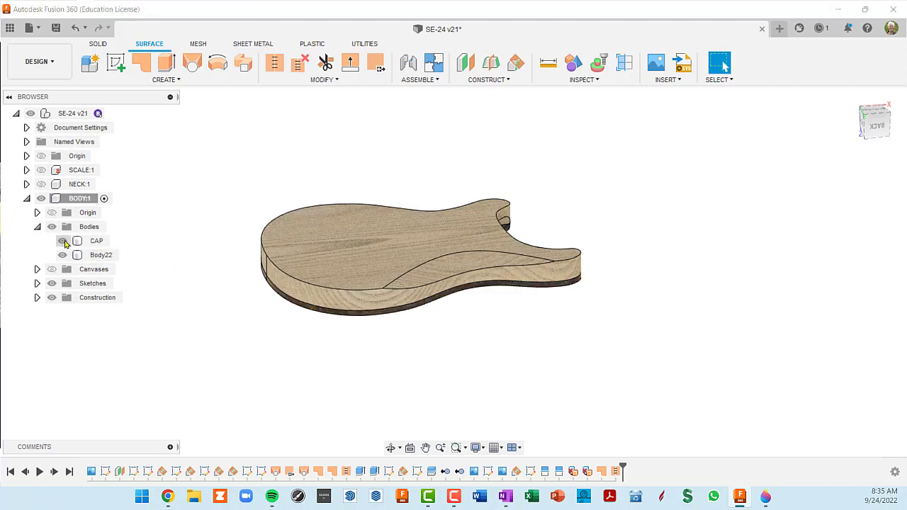
{"action": "left_click", "coordinate": [102, 257]}
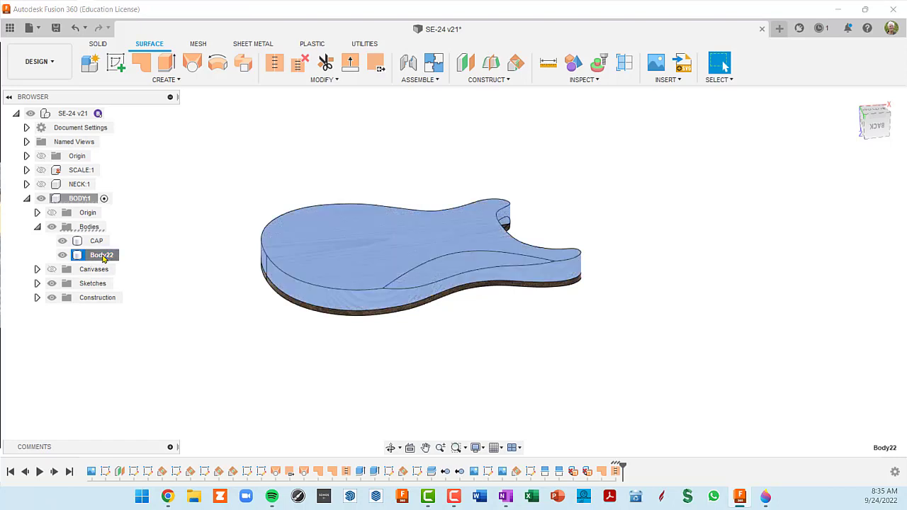
{"action": "double_click", "coordinate": [103, 256]}
{"action": "key", "text": "Return"}
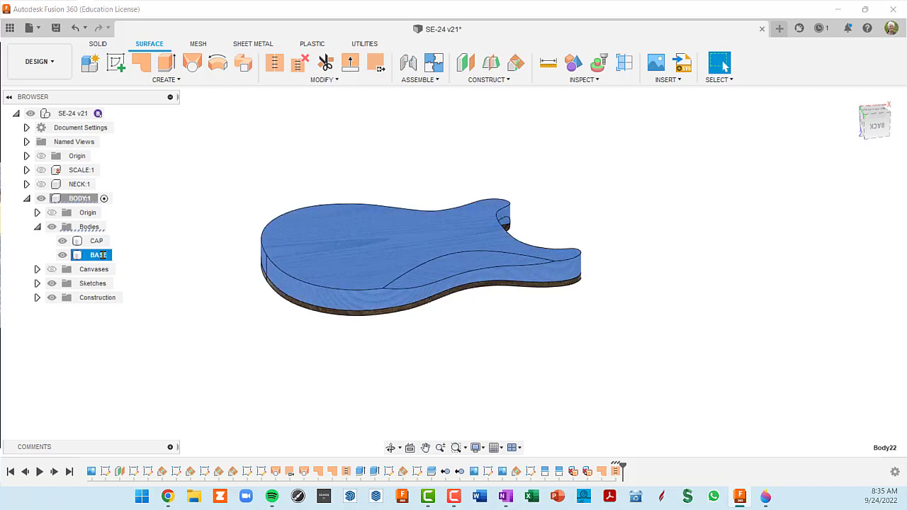
{"action": "middle_click_drag", "start_coordinate": [465, 384], "coordinate": [491, 198], "text": "shift"}
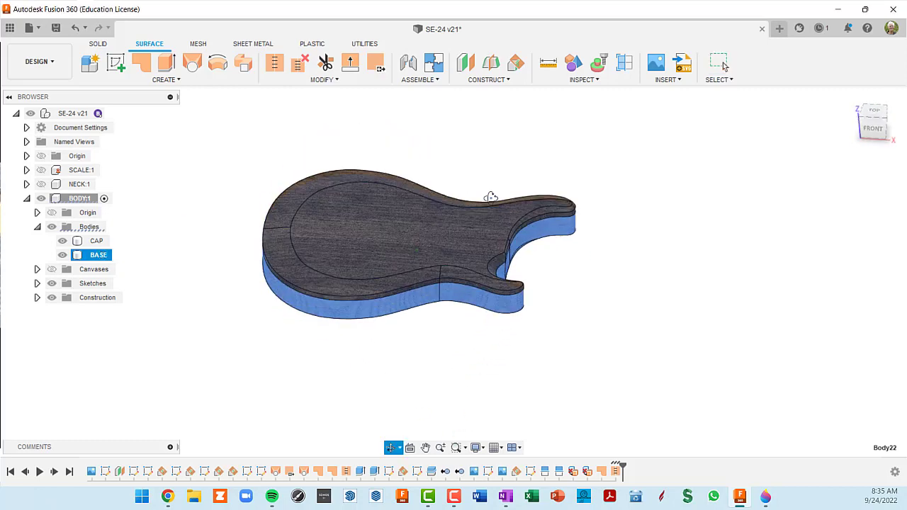
{"action": "left_click", "coordinate": [608, 303]}
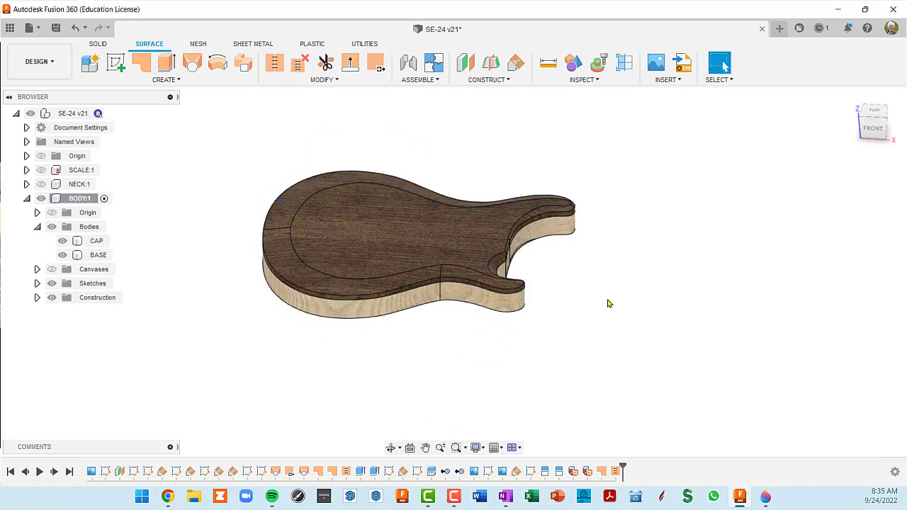
Switch to the solid modeling tools and examine the guitar body's back, belly cut and cap.
{"action": "left_click", "coordinate": [97, 45]}
{"action": "middle_click_drag", "start_coordinate": [566, 342], "coordinate": [475, 327], "text": "shift"}
{"action": "left_click", "coordinate": [413, 299]}
{"action": "middle_click_drag", "start_coordinate": [360, 283], "coordinate": [462, 180], "text": "shift"}
{"action": "left_click", "coordinate": [496, 448]}
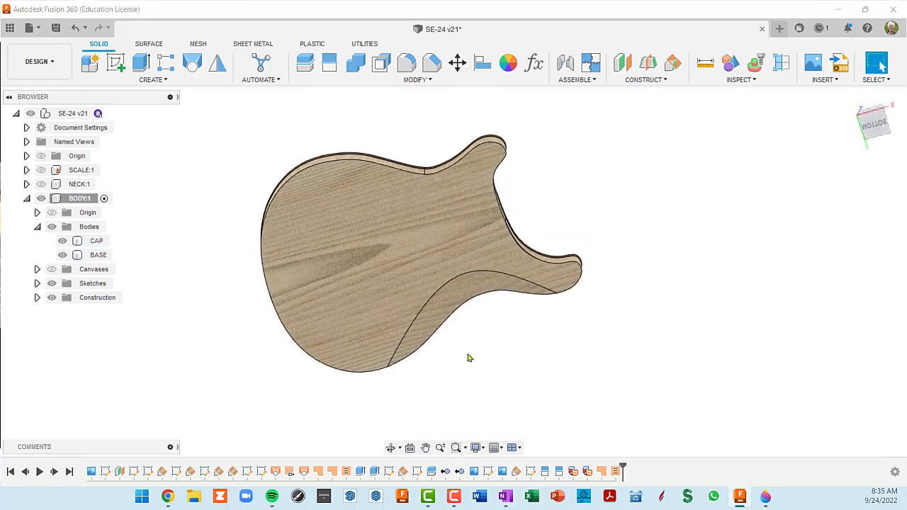
{"action": "middle_click_drag", "start_coordinate": [468, 359], "coordinate": [438, 287], "text": "shift"}
{"action": "middle_click_drag", "start_coordinate": [468, 445], "coordinate": [465, 342], "text": "shift"}
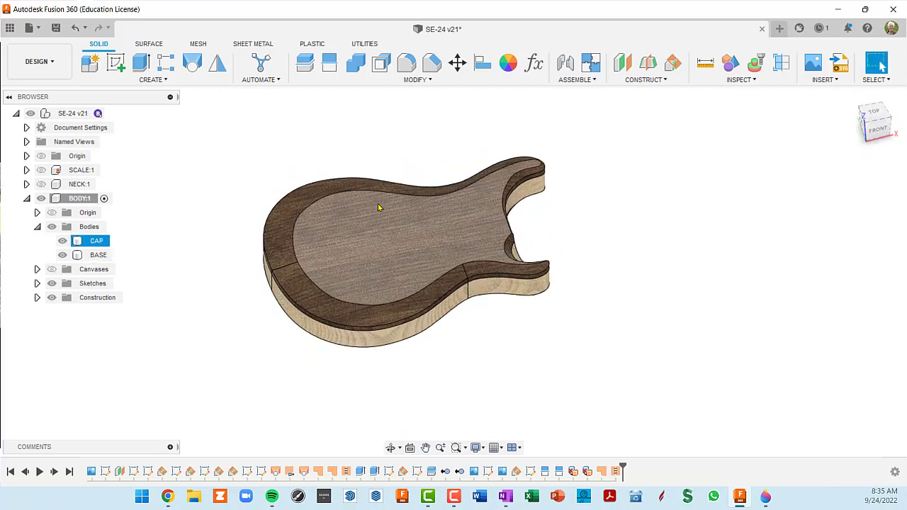
Fillet the CAP body's outer top edges all the way around, including the neck end, with a constant 1/8 in radius.
{"action": "left_click", "coordinate": [408, 65]}
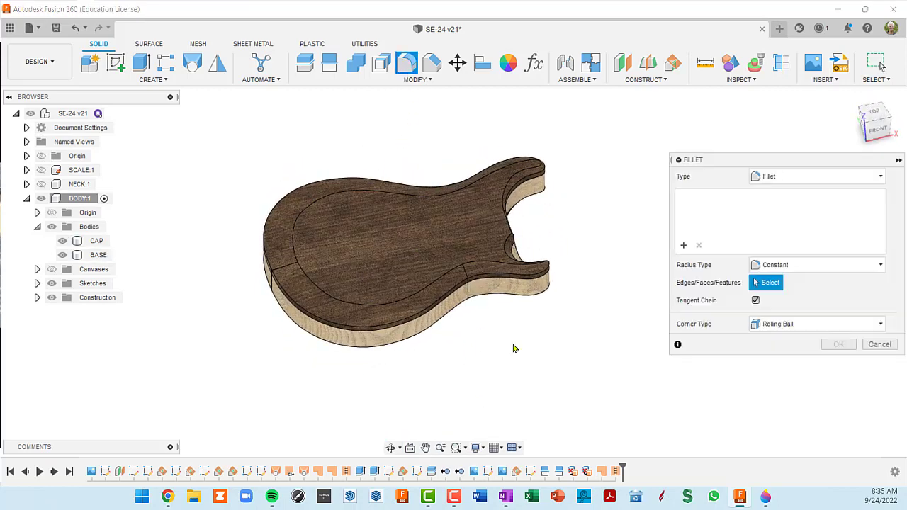
{"action": "scroll", "coordinate": [508, 304], "scroll_direction": "up", "scroll_amount": 8}
{"action": "middle_click_drag", "start_coordinate": [480, 245], "coordinate": [454, 213], "text": "shift"}
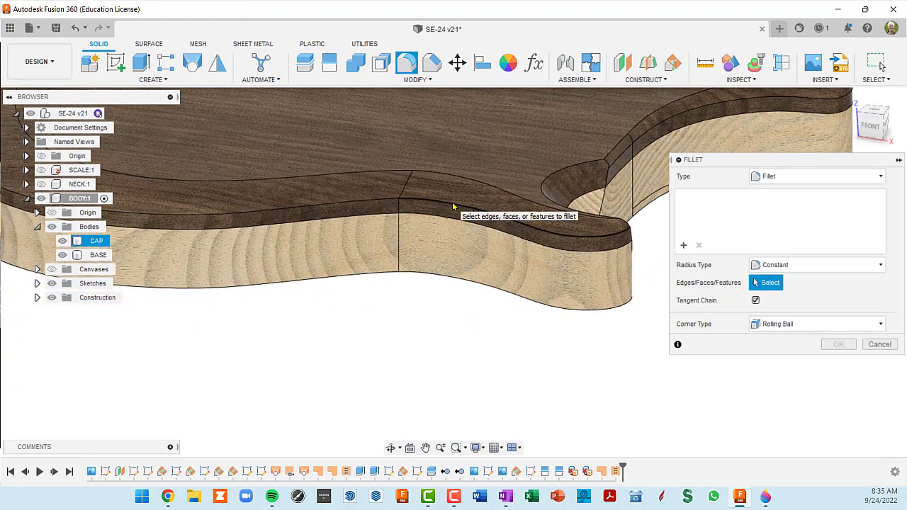
{"action": "left_click", "coordinate": [453, 206]}
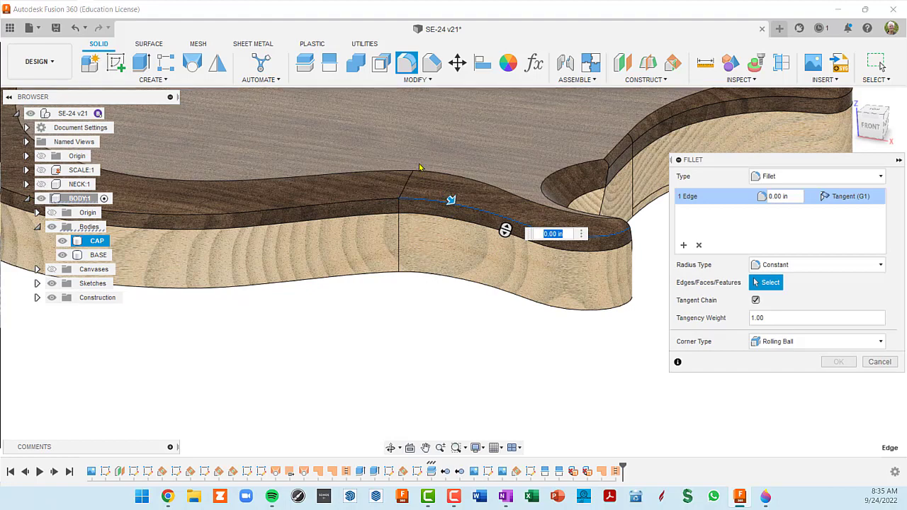
{"action": "scroll", "coordinate": [468, 238], "scroll_direction": "down", "scroll_amount": 5}
{"action": "middle_click_drag", "start_coordinate": [478, 237], "coordinate": [520, 238], "text": "shift"}
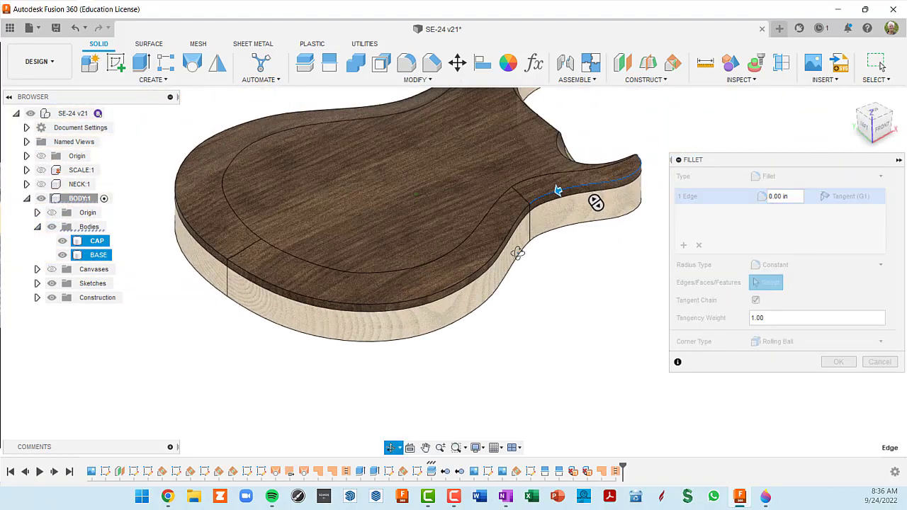
{"action": "scroll", "coordinate": [518, 225], "scroll_direction": "up", "scroll_amount": 5}
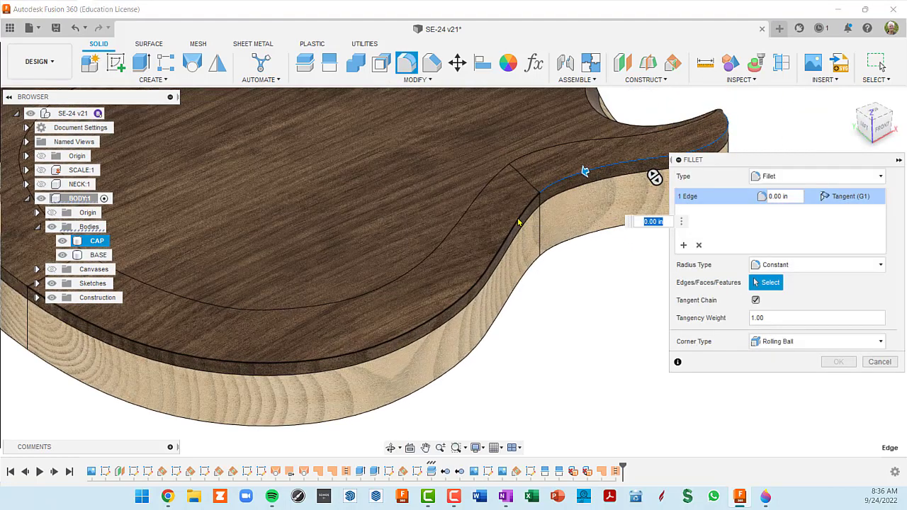
{"action": "left_click", "coordinate": [518, 222]}
{"action": "scroll", "coordinate": [468, 293], "scroll_direction": "down", "scroll_amount": 5}
{"action": "middle_click_drag", "start_coordinate": [454, 298], "coordinate": [488, 308], "text": "shift"}
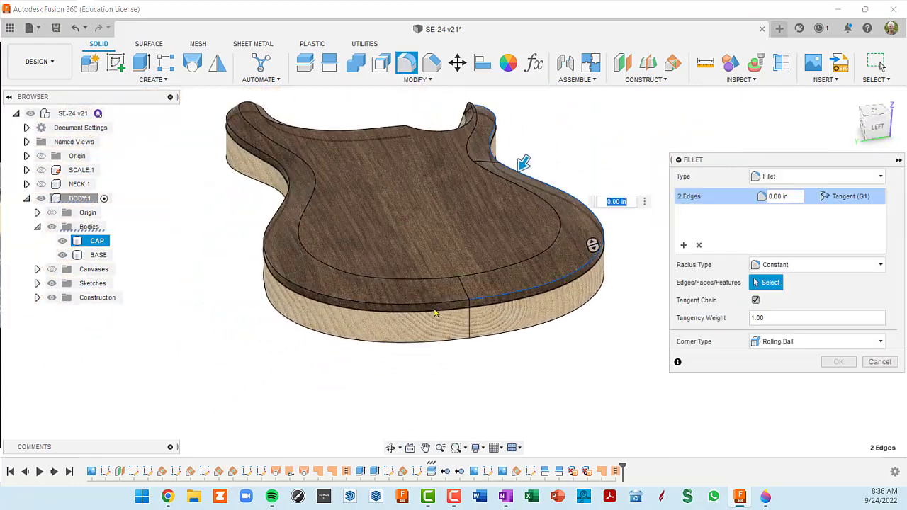
{"action": "left_click", "coordinate": [434, 309]}
{"action": "middle_click_drag", "start_coordinate": [418, 297], "coordinate": [532, 260], "text": "shift"}
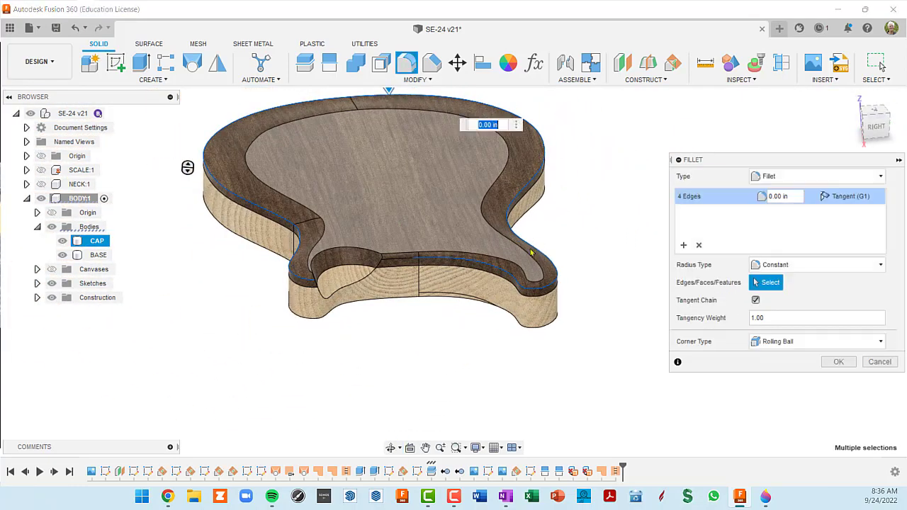
{"action": "scroll", "coordinate": [400, 256], "scroll_direction": "up", "scroll_amount": 5}
{"action": "left_click", "coordinate": [401, 256]}
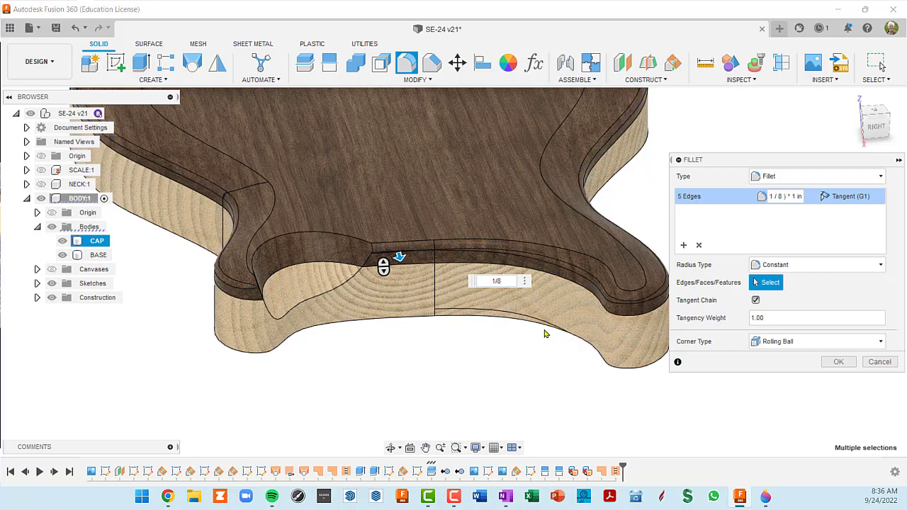
{"action": "key", "text": "Return"}
Examine the filleted cap edge and the scooped cutaway at the body's neck end.
{"action": "scroll", "coordinate": [546, 334], "scroll_direction": "down", "scroll_amount": 3}
{"action": "middle_click_drag", "start_coordinate": [578, 273], "coordinate": [395, 257], "text": "shift"}
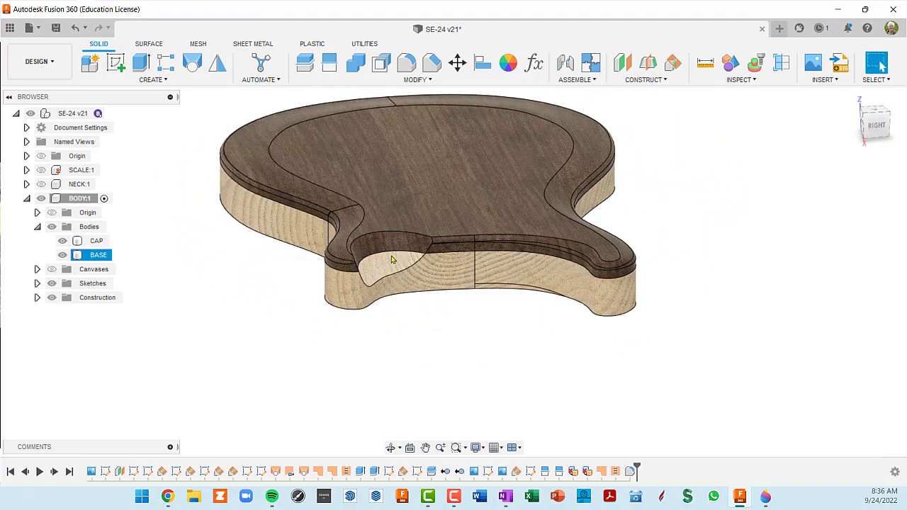
{"action": "scroll", "coordinate": [391, 262], "scroll_direction": "up", "scroll_amount": 3}
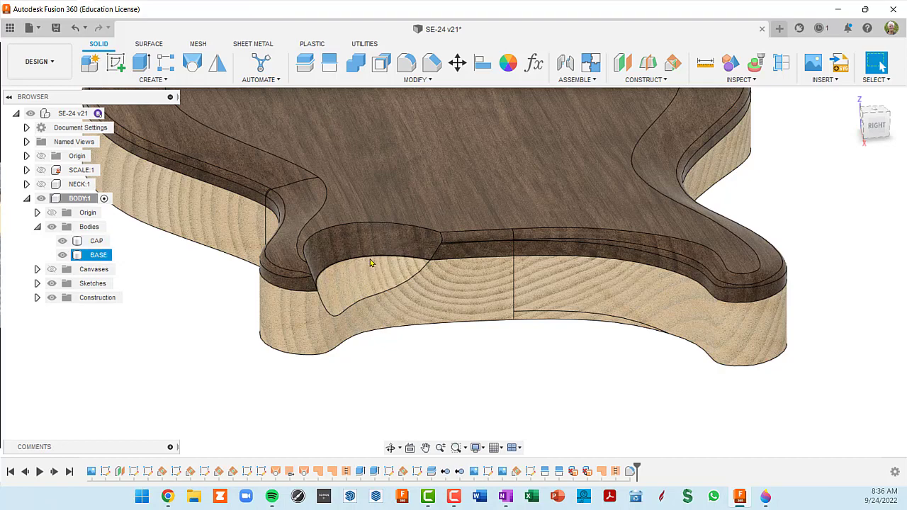
{"action": "middle_click_drag", "start_coordinate": [370, 263], "coordinate": [410, 258], "text": "shift"}
{"action": "scroll", "coordinate": [407, 261], "scroll_direction": "down", "scroll_amount": 4}
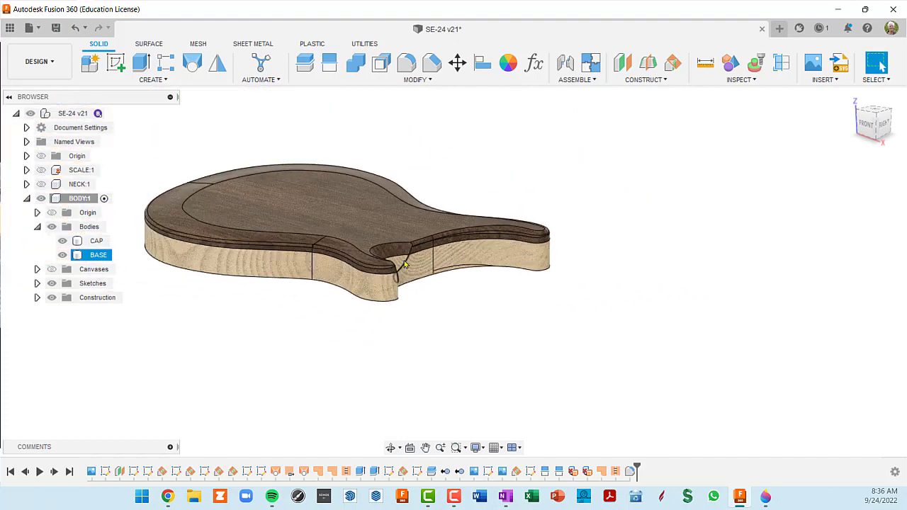
Fillet the BASE body's outer back edges with a constant radius, including the side edge along the belly cut.
{"action": "middle_click_drag", "start_coordinate": [387, 300], "coordinate": [402, 187], "text": "shift"}
{"action": "middle_click_drag", "start_coordinate": [370, 398], "coordinate": [421, 311], "text": "shift"}
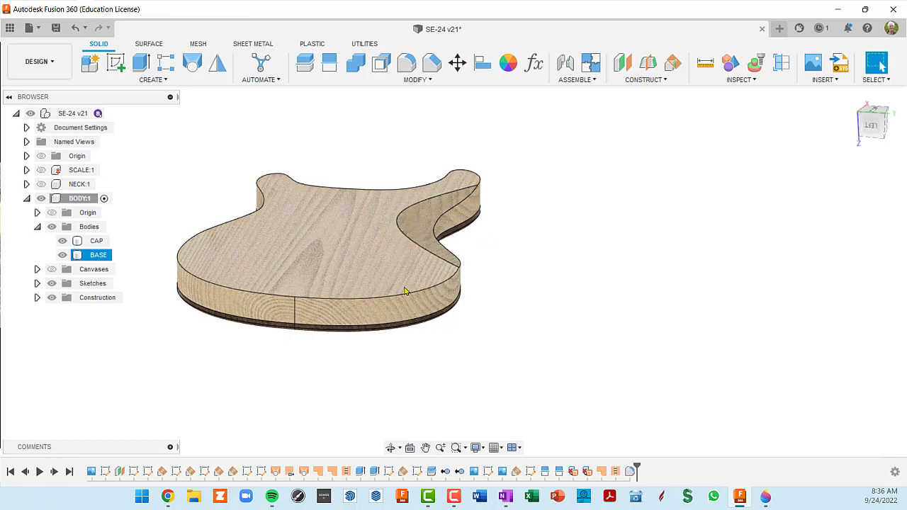
{"action": "scroll", "coordinate": [406, 289], "scroll_direction": "up", "scroll_amount": 3}
{"action": "middle_click_drag", "start_coordinate": [416, 292], "coordinate": [542, 276]}
{"action": "key", "text": "Escape"}
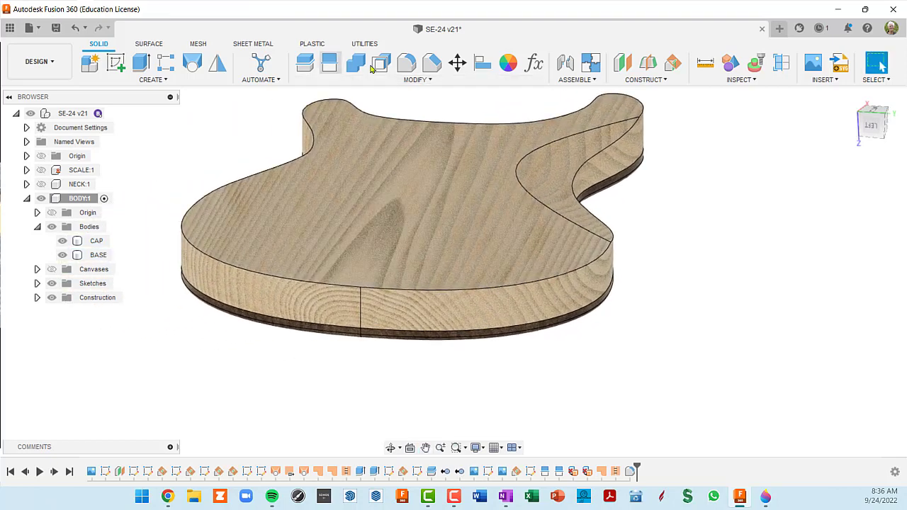
{"action": "left_click", "coordinate": [408, 64]}
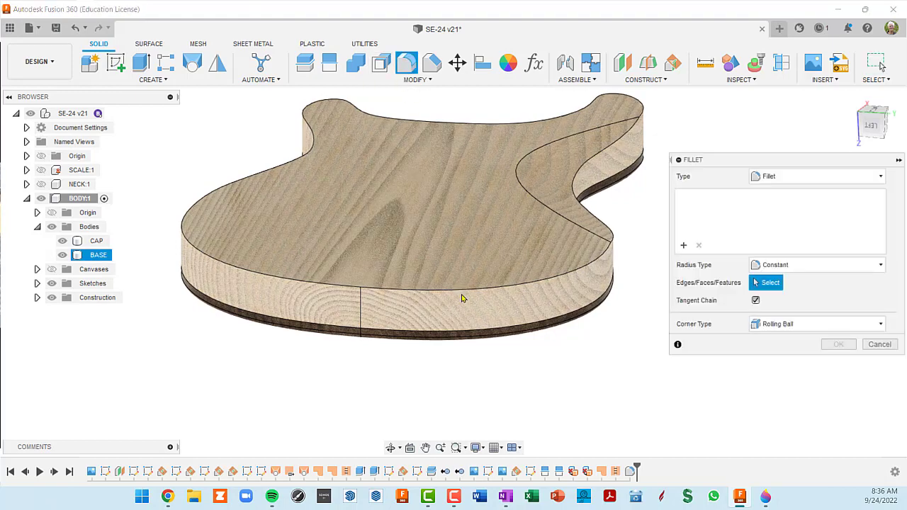
{"action": "left_click", "coordinate": [461, 289]}
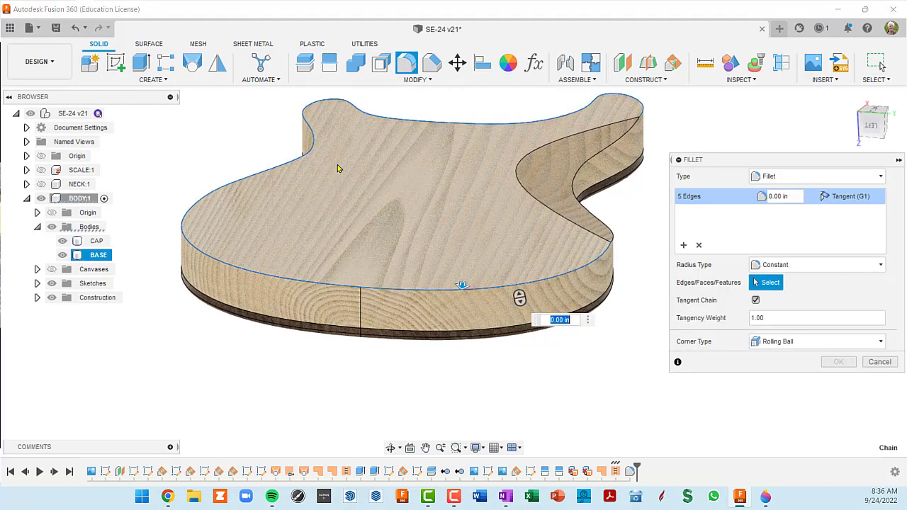
{"action": "middle_click_drag", "start_coordinate": [463, 287], "coordinate": [248, 190], "text": "shift"}
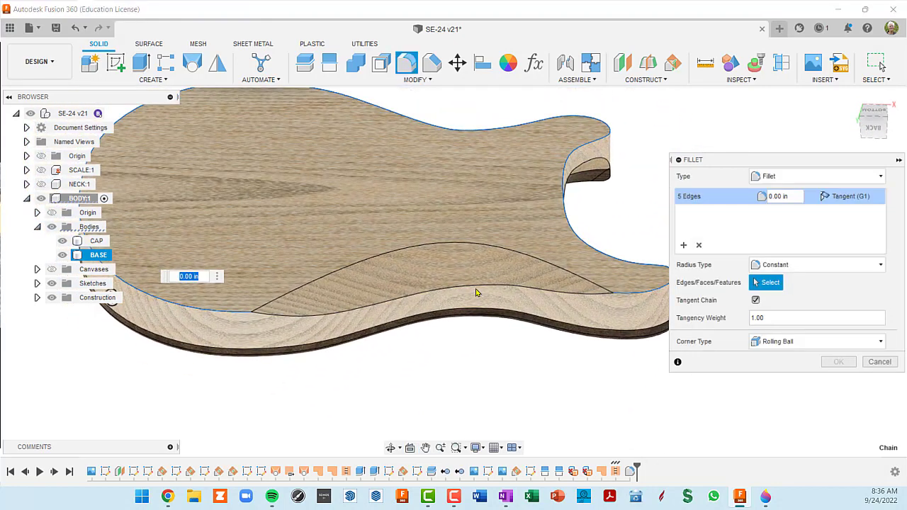
{"action": "left_click", "coordinate": [476, 288]}
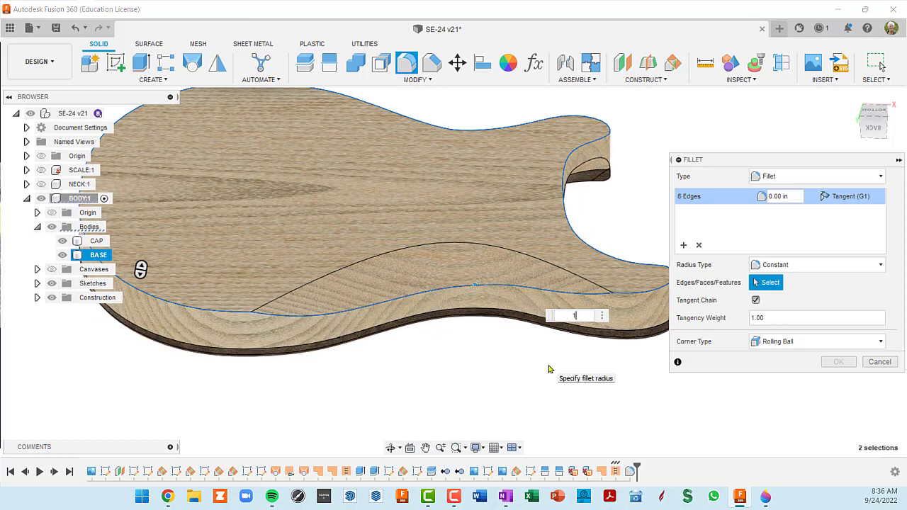
{"action": "key", "text": "Return"}
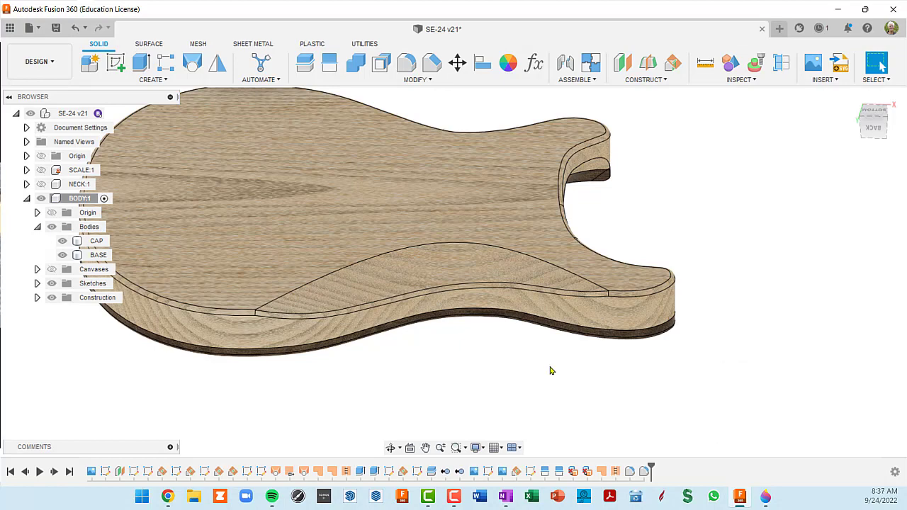
Examine the finished edge fillets at the body's neck end, on the back and around the cap.
{"action": "scroll", "coordinate": [549, 368], "scroll_direction": "down", "scroll_amount": 2}
{"action": "middle_click_drag", "start_coordinate": [586, 356], "coordinate": [606, 309], "text": "shift"}
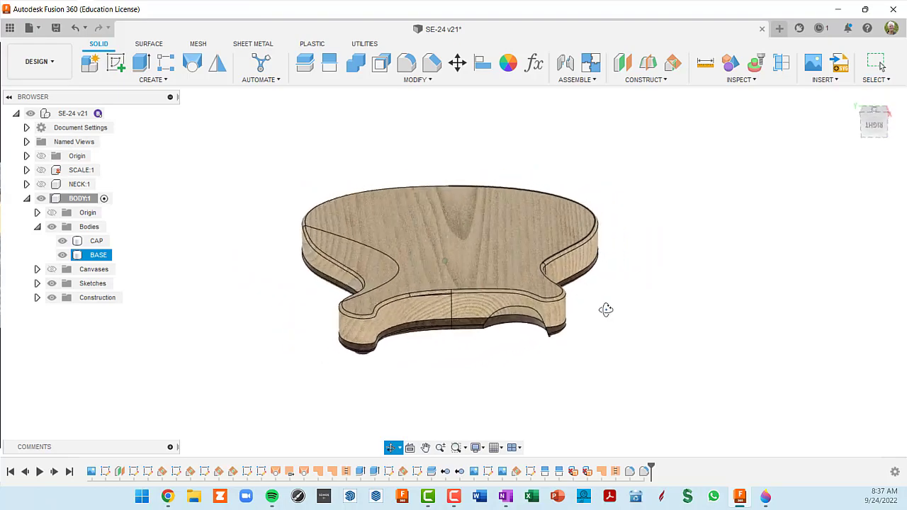
{"action": "scroll", "coordinate": [454, 301], "scroll_direction": "up", "scroll_amount": 6}
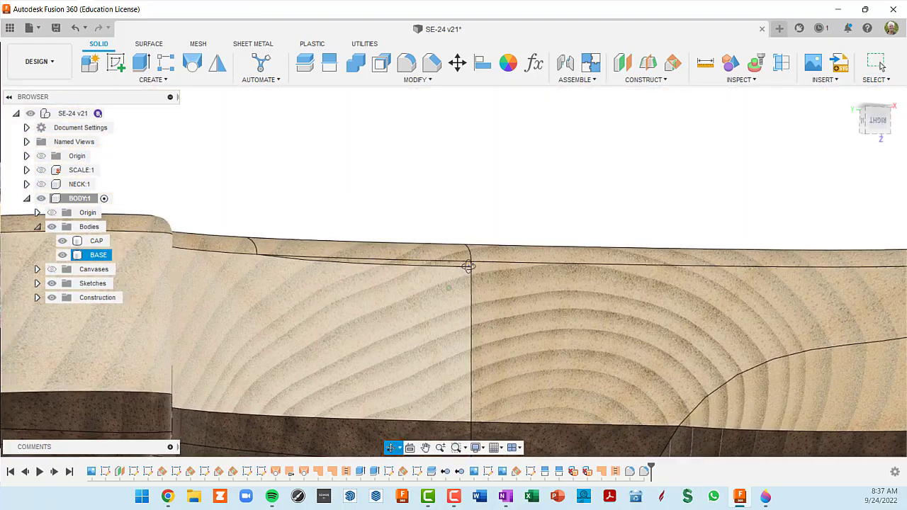
{"action": "scroll", "coordinate": [468, 267], "scroll_direction": "down", "scroll_amount": 4}
{"action": "middle_click_drag", "start_coordinate": [467, 266], "coordinate": [553, 454], "text": "shift"}
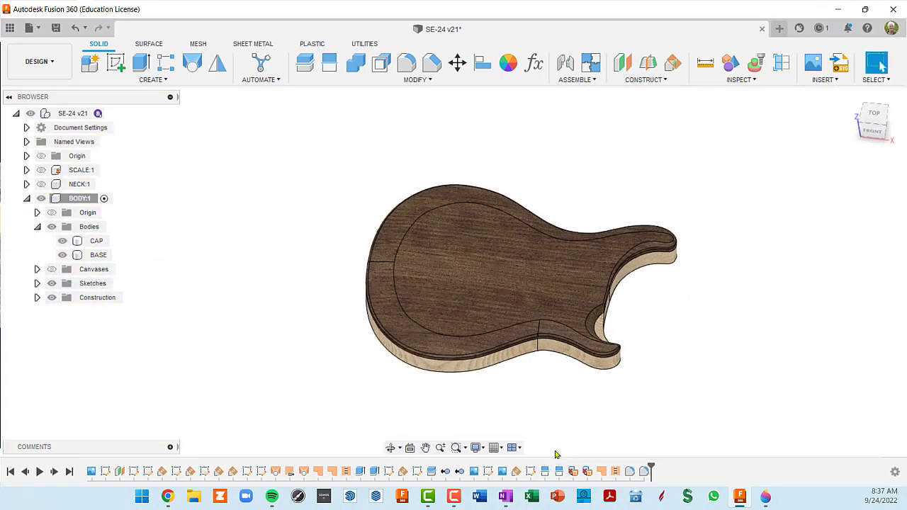
{"action": "mouse_move", "coordinate": [576, 322]}
{"action": "middle_mouse_down", "text": "shift"}
{"action": "mouse_move", "coordinate": [560, 338]}
{"action": "mouse_move", "coordinate": [539, 170]}
{"action": "mouse_move", "coordinate": [569, 322]}
{"action": "middle_mouse_up", "text": "shift"}
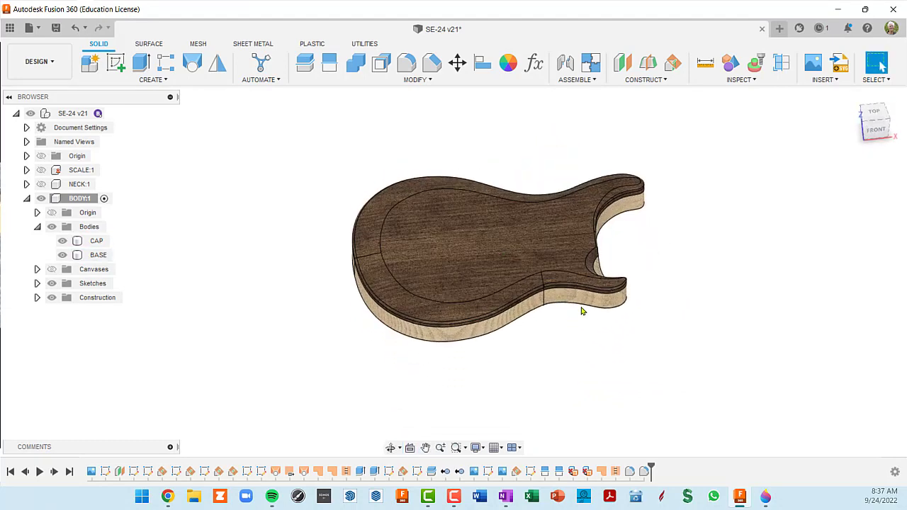